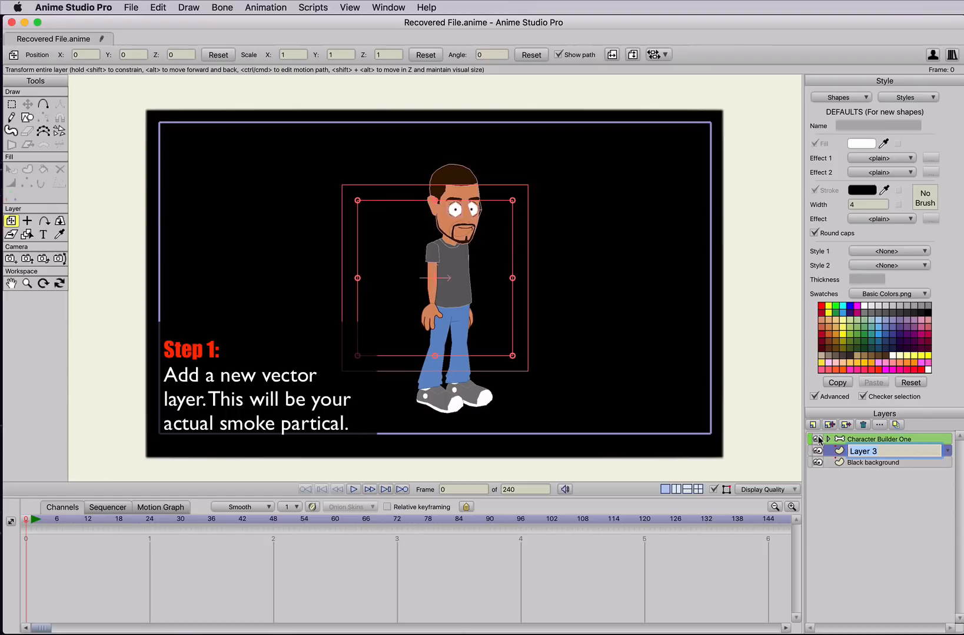
Step: Name the new vector layer "smoke particle" and move it above the Character Builder One layer
type("smoke part")
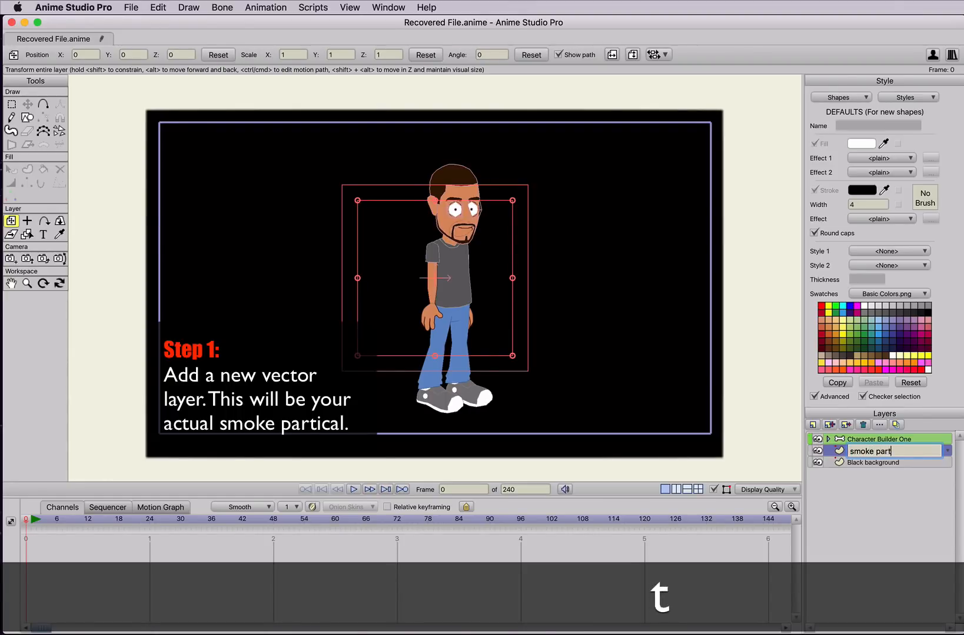
type("icle")
key("BackSpace")
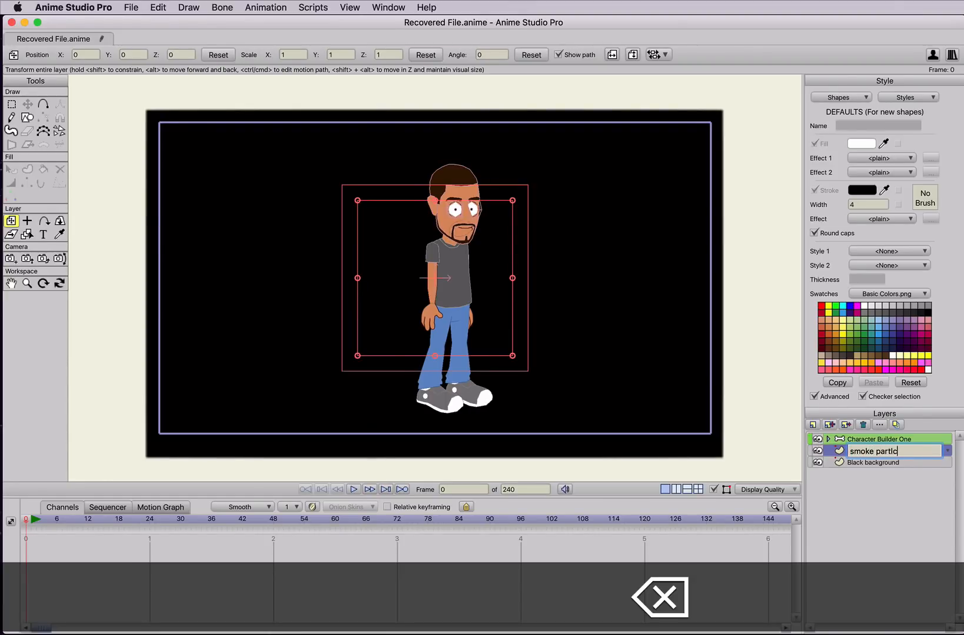
type("icle")
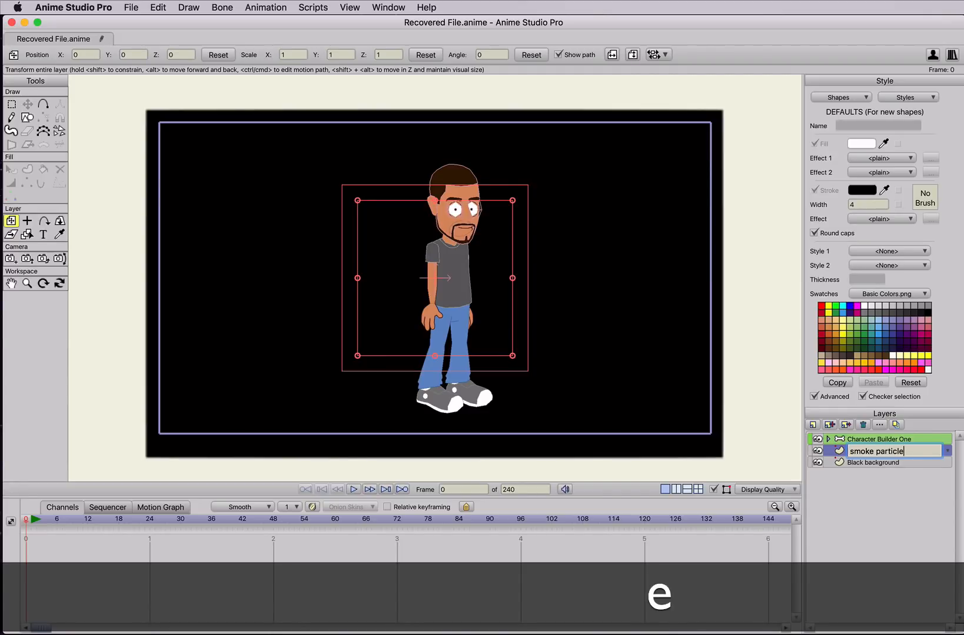
key("Return")
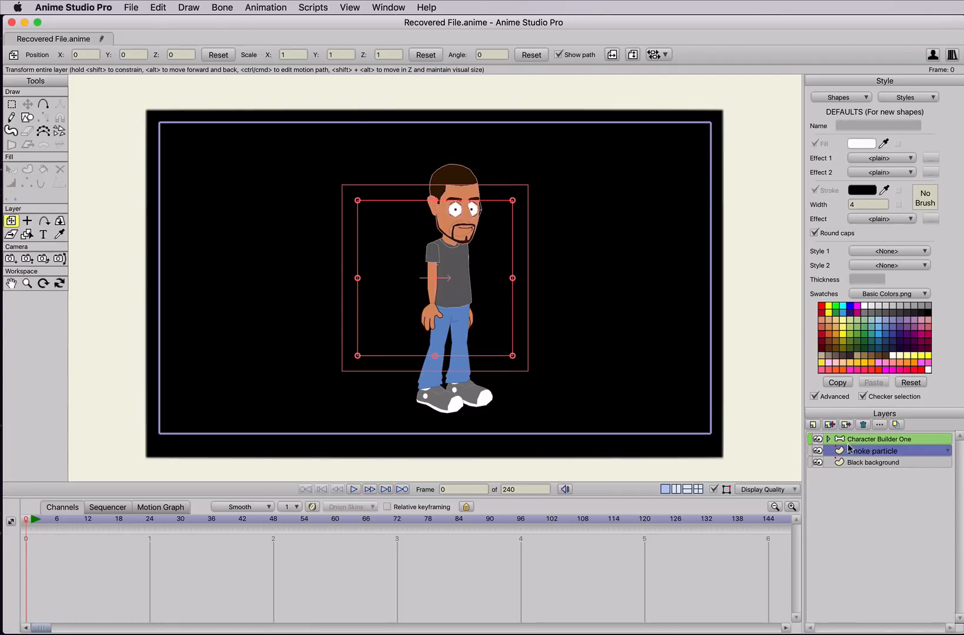
left_click_drag(872, 450, 856, 436)
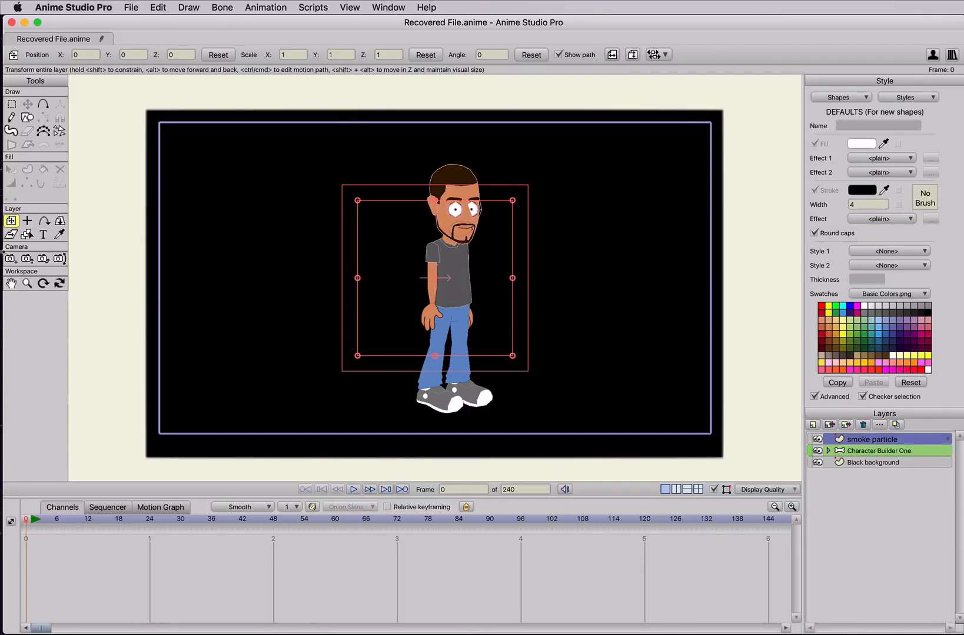
Step: Draw a small white oval with auto-fill and no stroke near the canvas centre, and align it with the layer origin
left_click(28, 117)
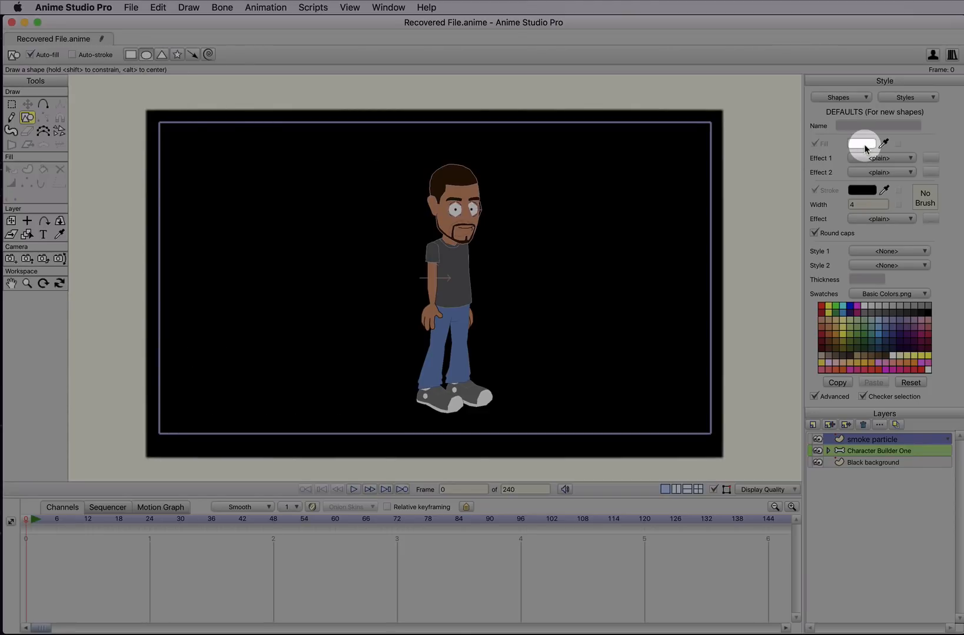
left_click(30, 54)
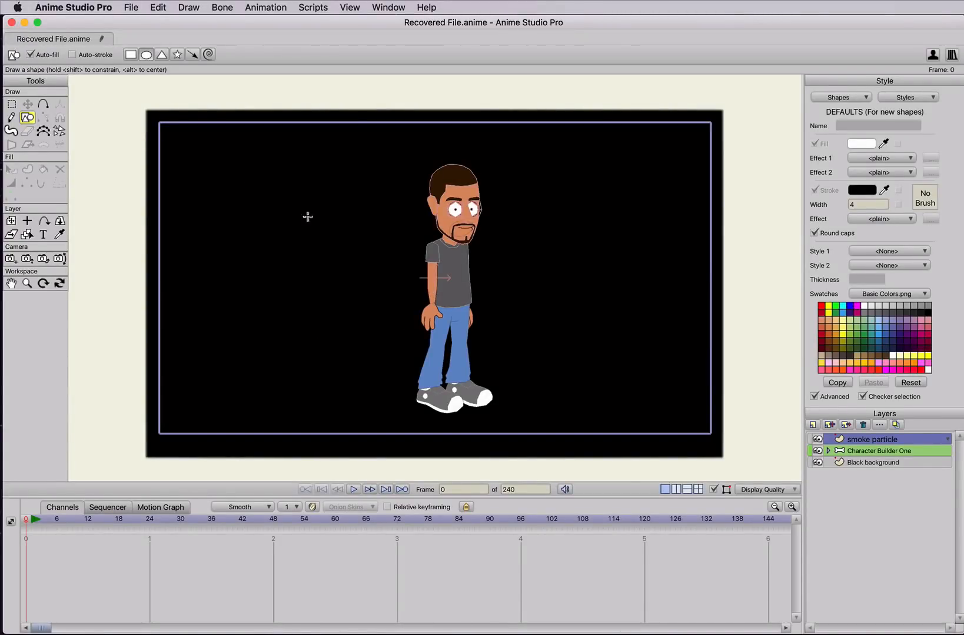
left_click_drag(423, 292, 443, 261)
key("t")
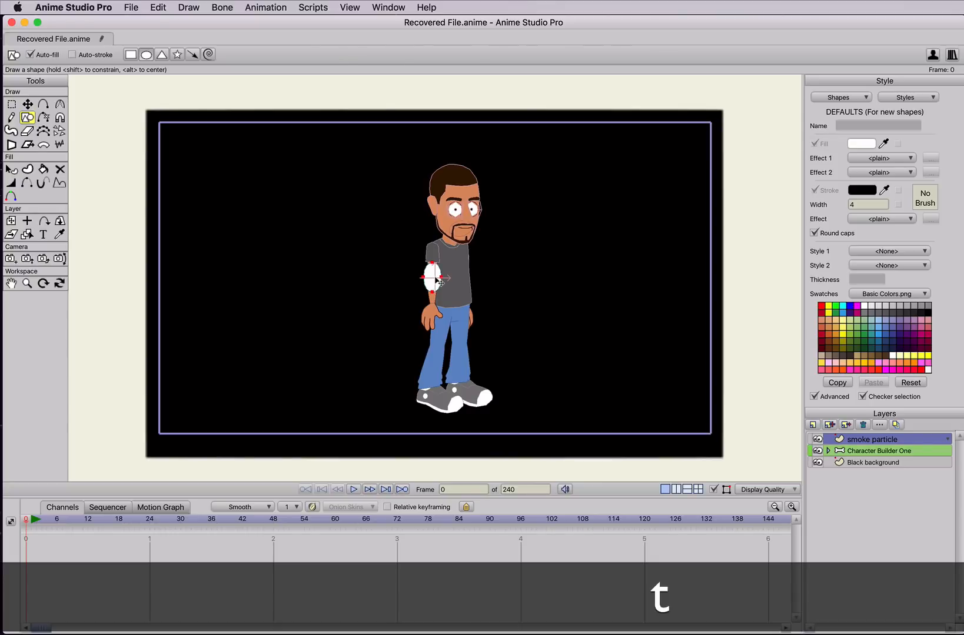
left_click_drag(433, 275, 434, 276)
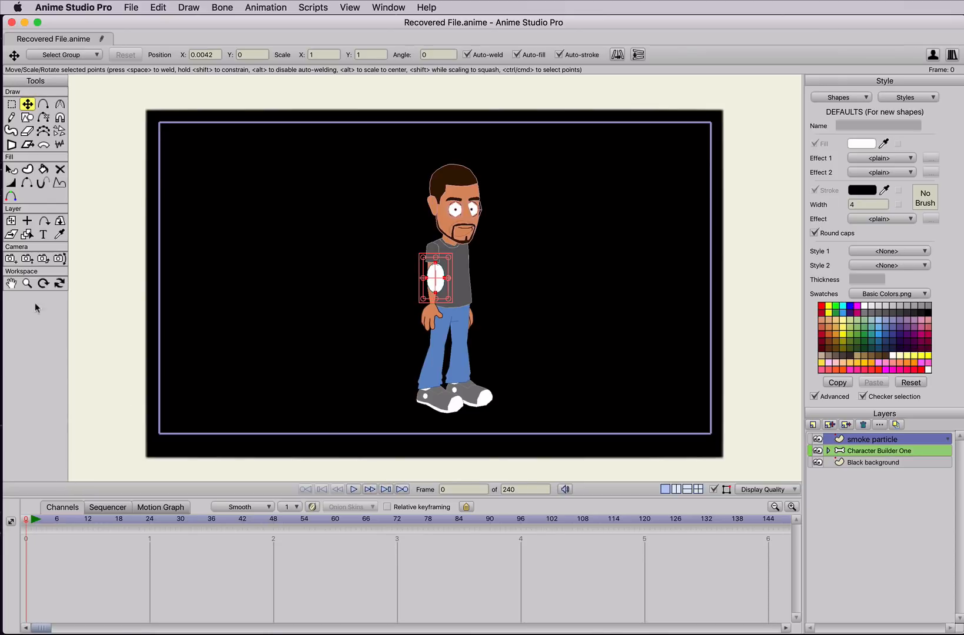
Step: Animate the smoke particle layer from the character's feet at frame 0 to just above his head at frame 240
left_click(10, 220)
left_click_drag(431, 285, 455, 403)
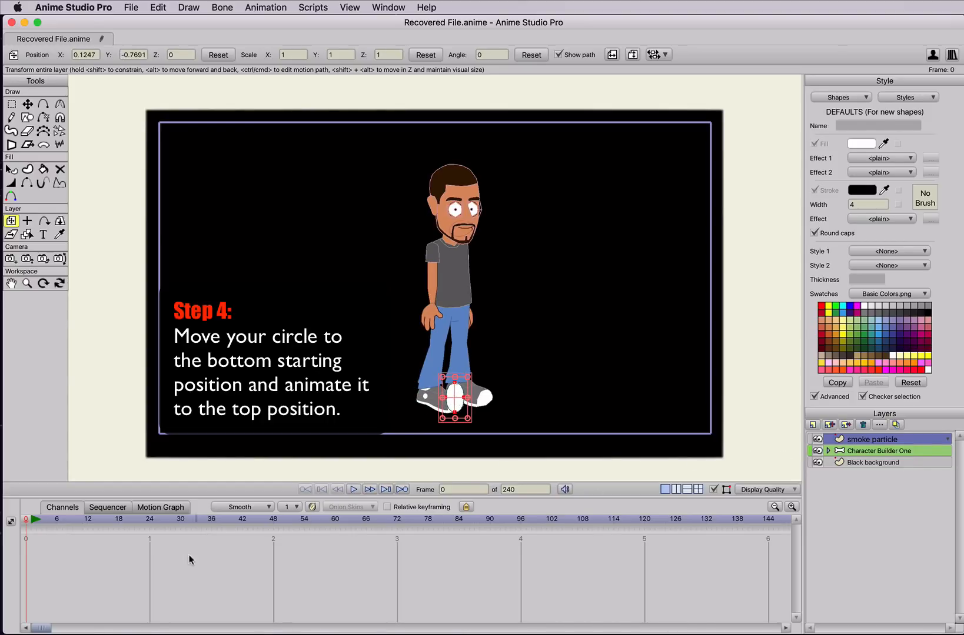
left_click_drag(42, 629, 198, 629)
left_click(303, 520)
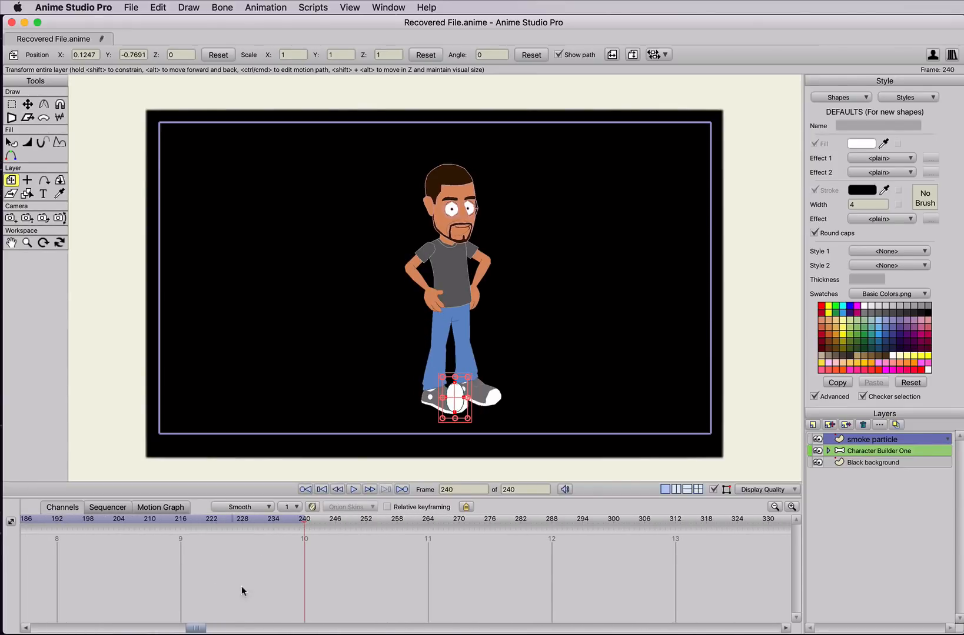
mouse_move(204, 628)
left_mouse_down()
mouse_move(250, 628)
mouse_move(194, 629)
left_mouse_up()
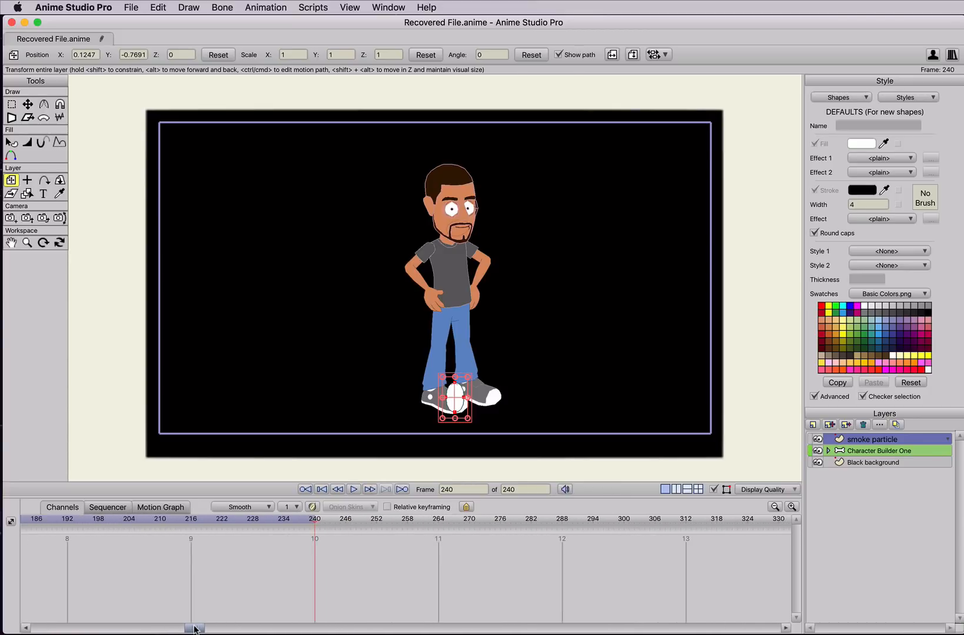
left_click_drag(449, 400, 447, 144)
key("shift")
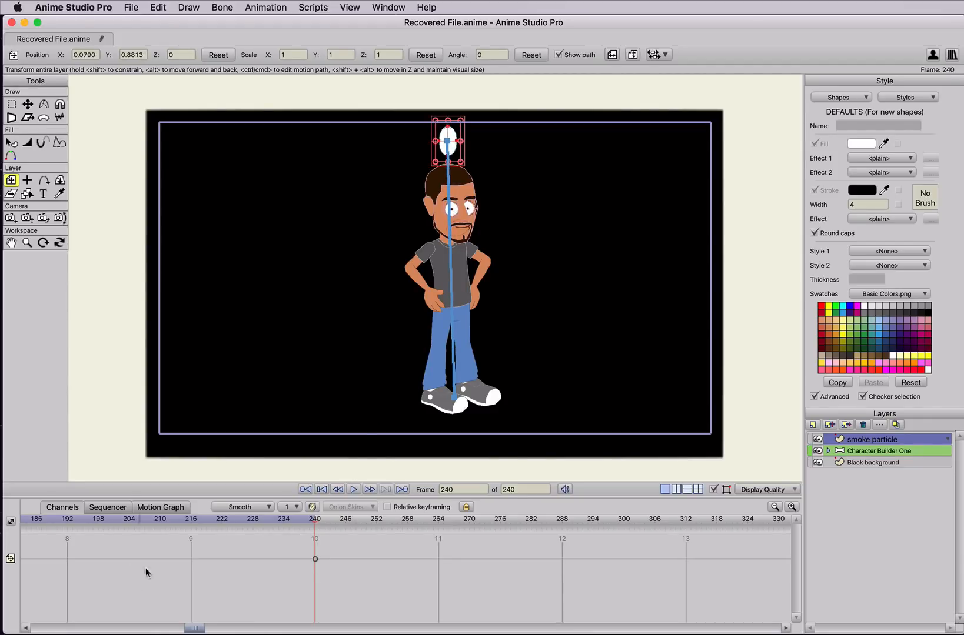
Step: Play back the oval's rising motion from the start and return to frame 0
left_click(57, 629)
key("space")
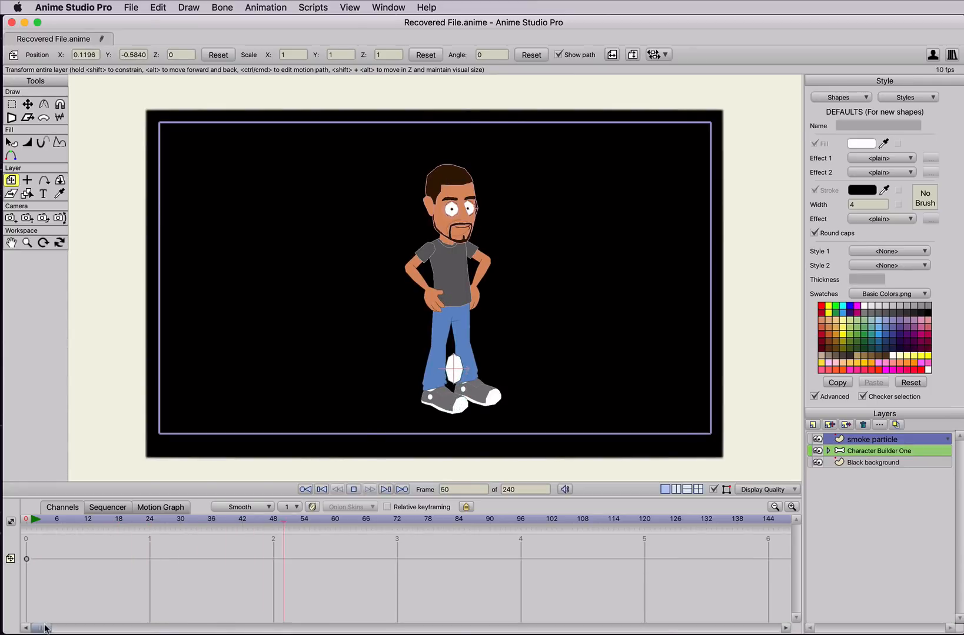
key("space")
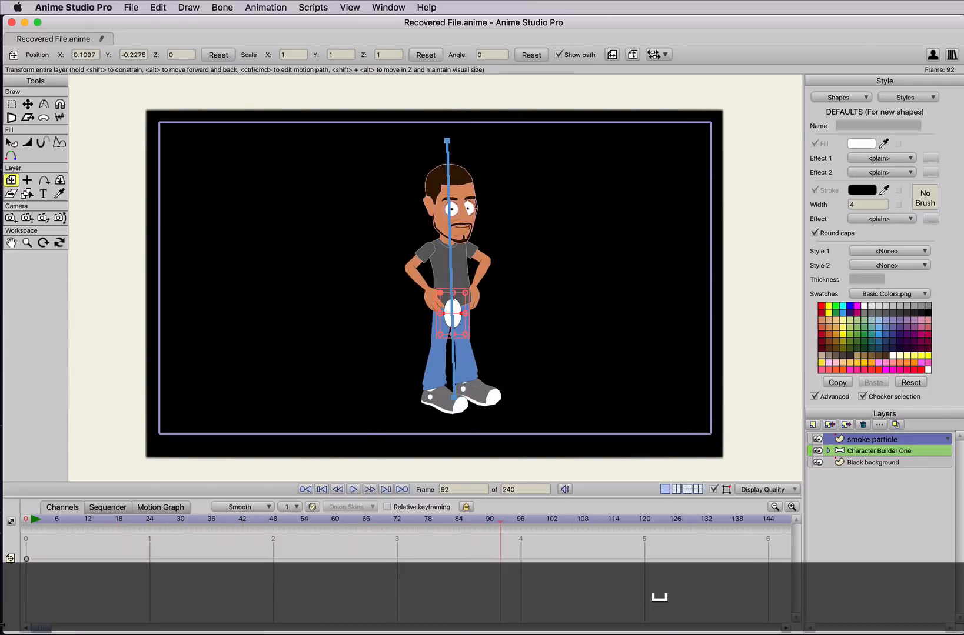
left_click_drag(35, 517, 3, 516)
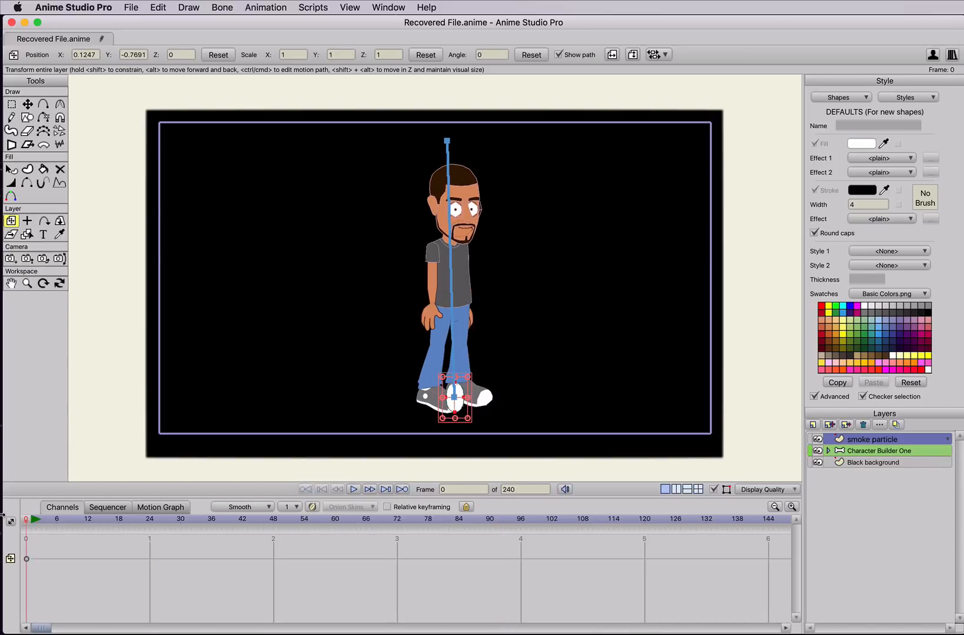
Step: Create a particle layer named "smoke", place the smoke particle layer inside it, and select the particle layer
left_click(812, 425)
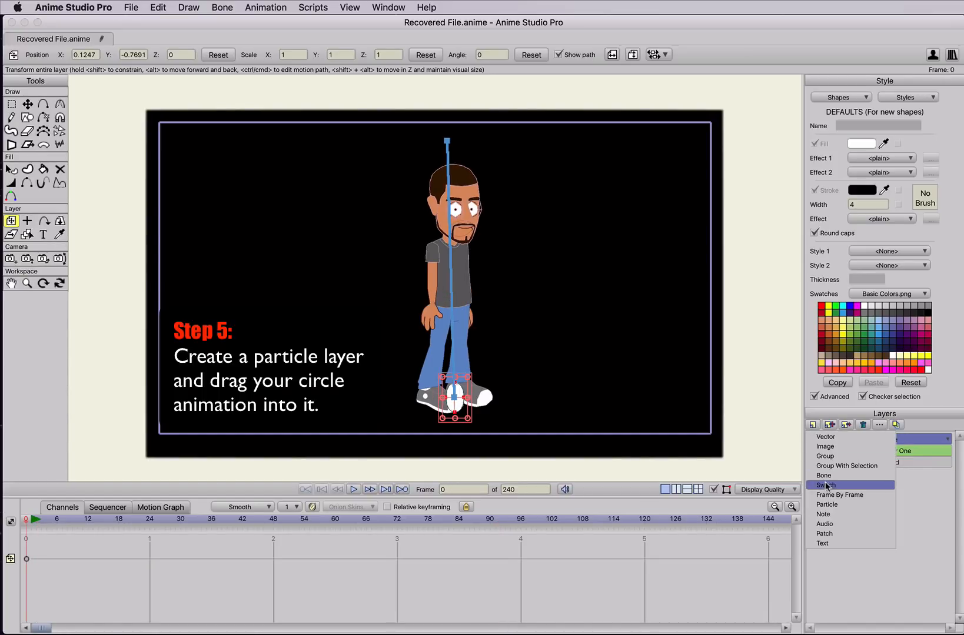
left_click(826, 506)
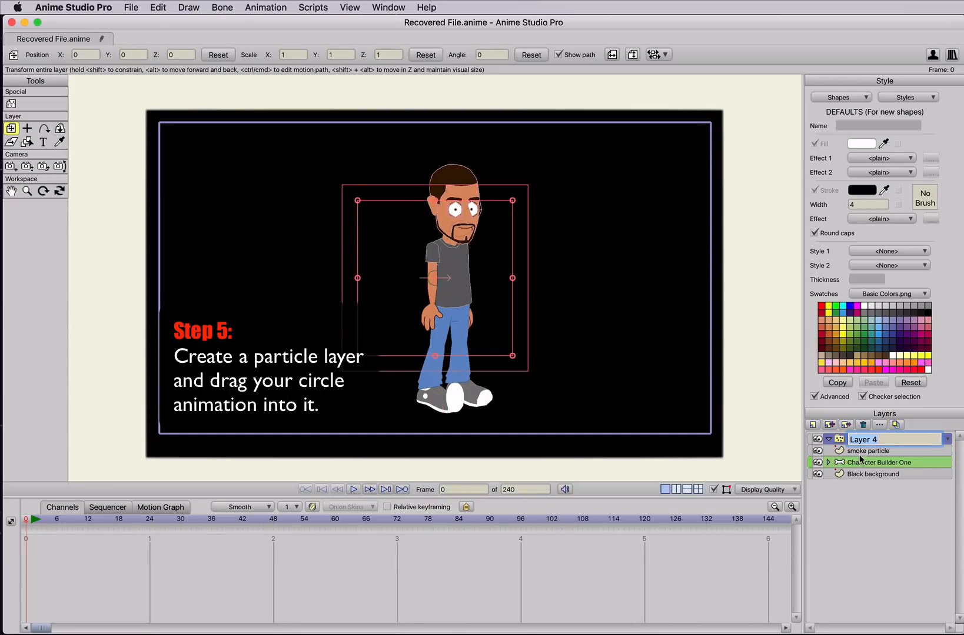
type("smoke")
key("Return")
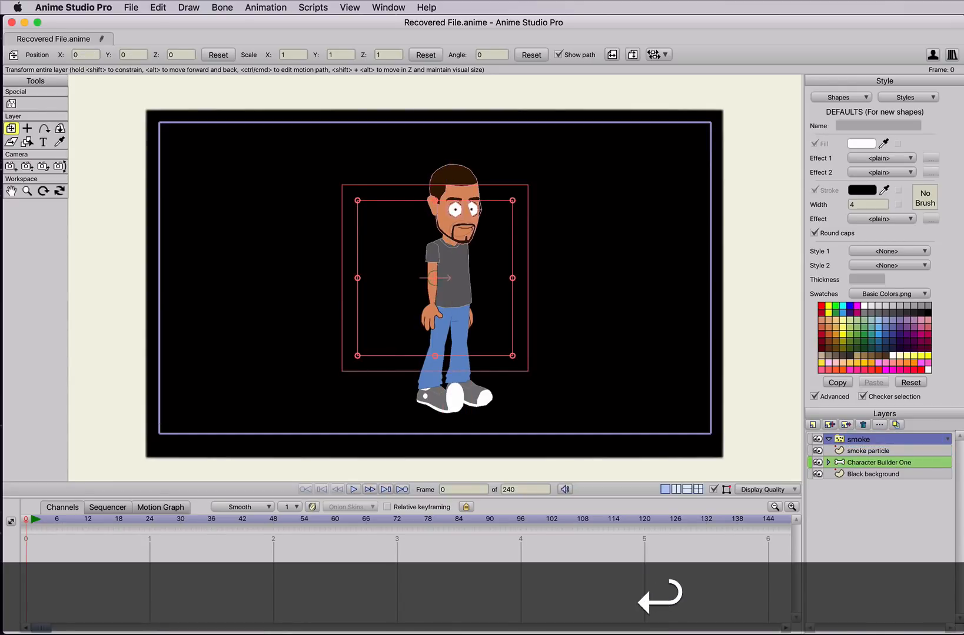
left_click(866, 452)
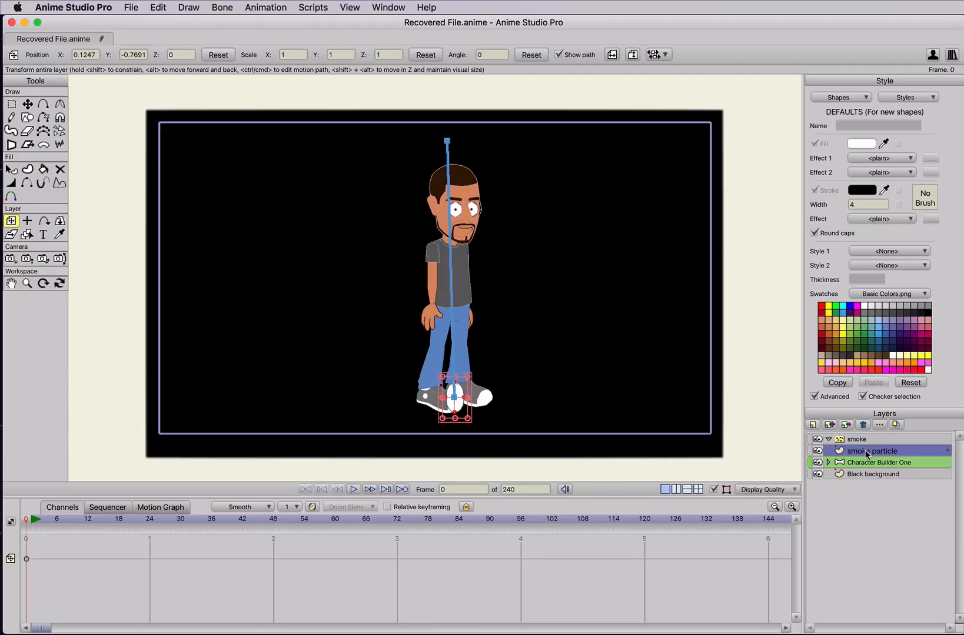
left_click_drag(866, 450, 853, 442)
left_click(859, 440)
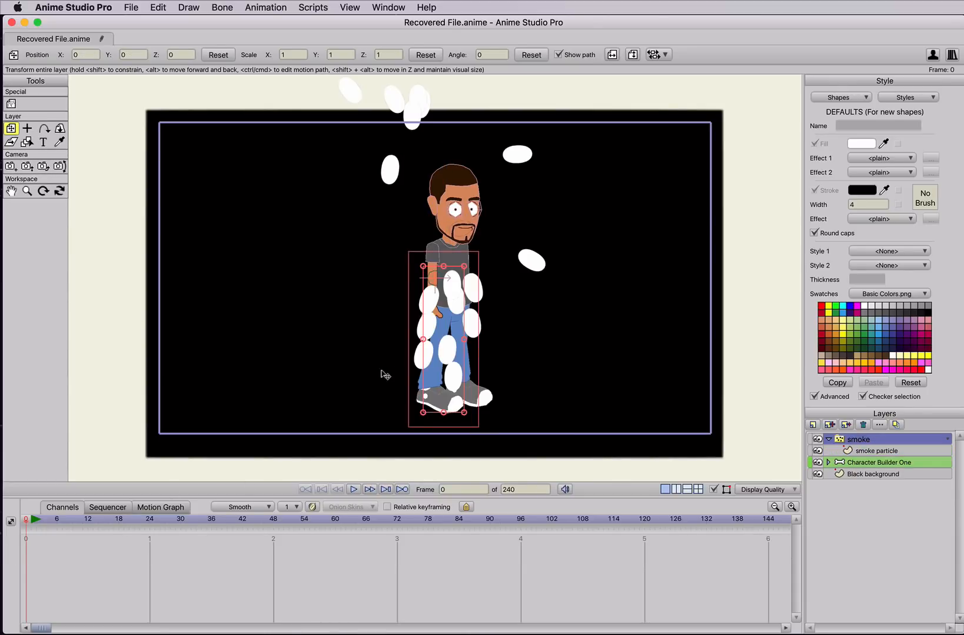
Step: Play the animation to preview how the default particles move
scroll(450, 366, "down", 1)
scroll(450, 366, "up", 1)
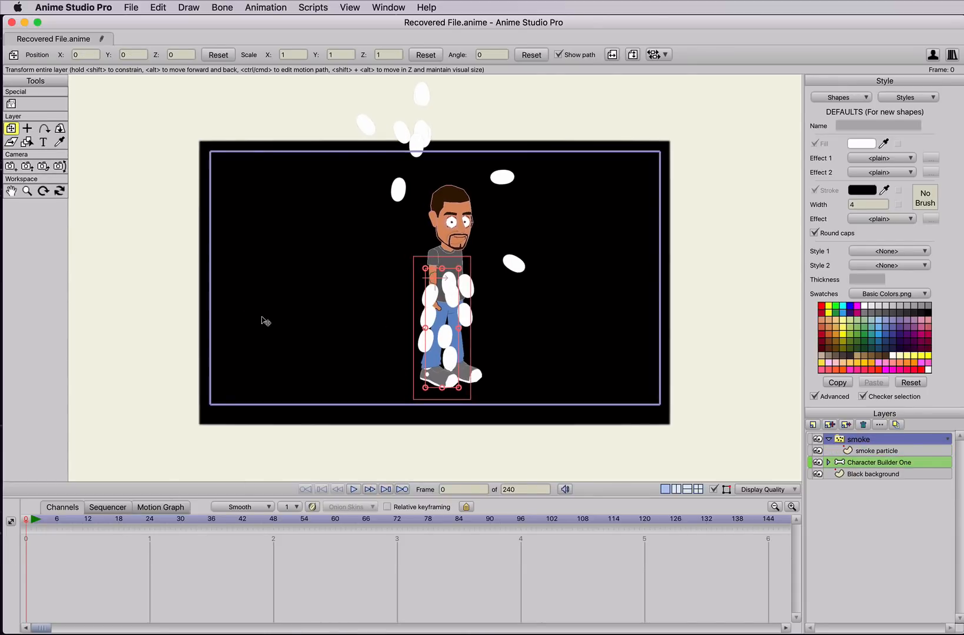
key("space")
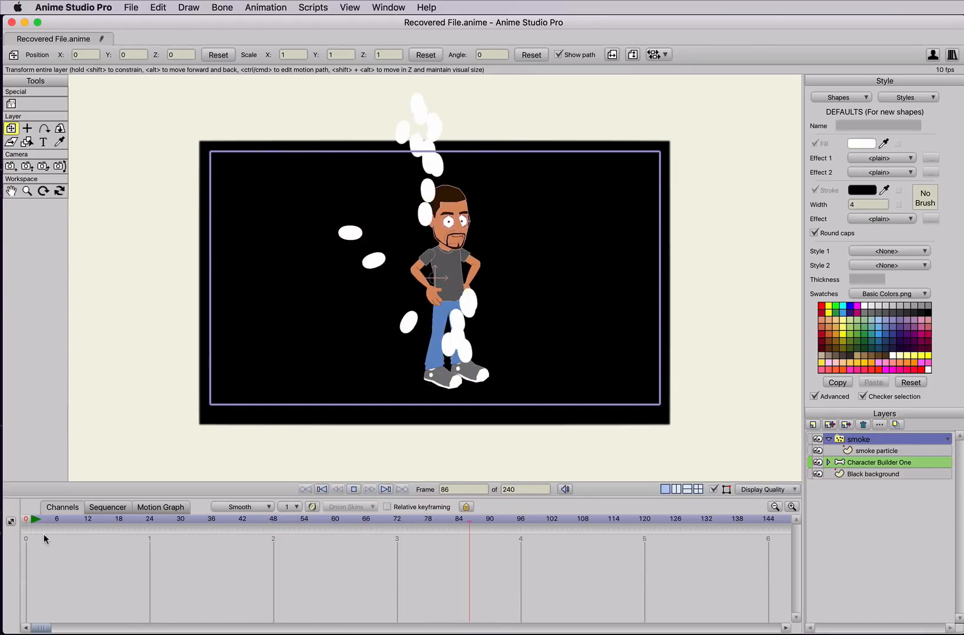
key("space")
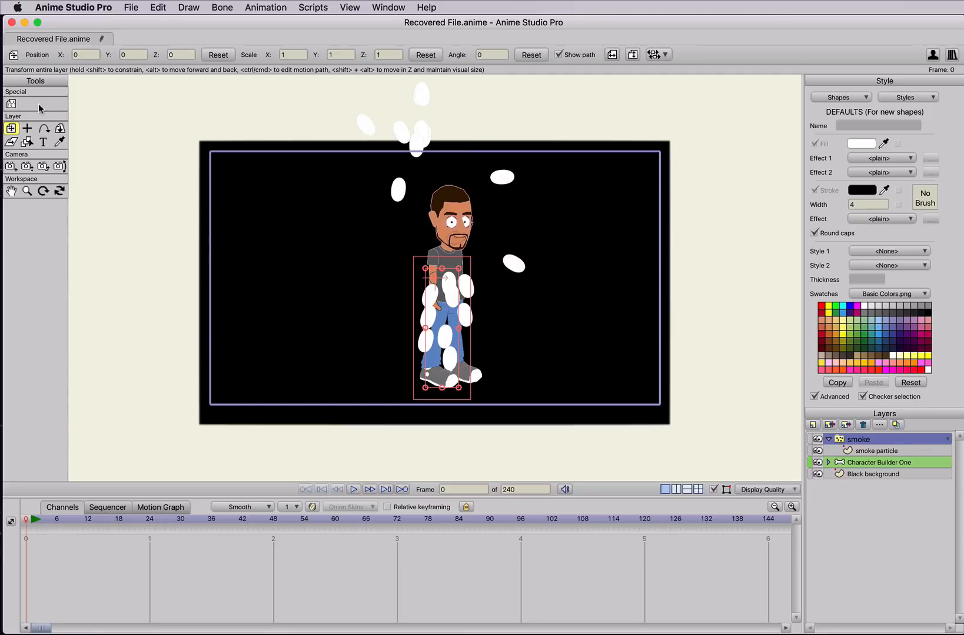
Step: In the smoke layer's particle options, set the preview particles to 100 and the lifetime to 240 frames
left_click(11, 104)
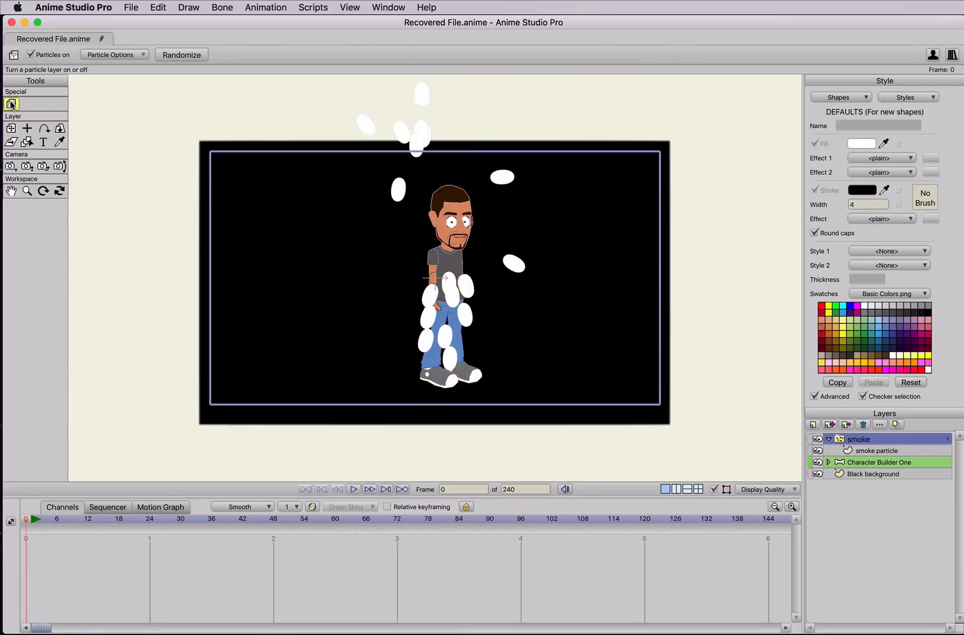
left_click(112, 55)
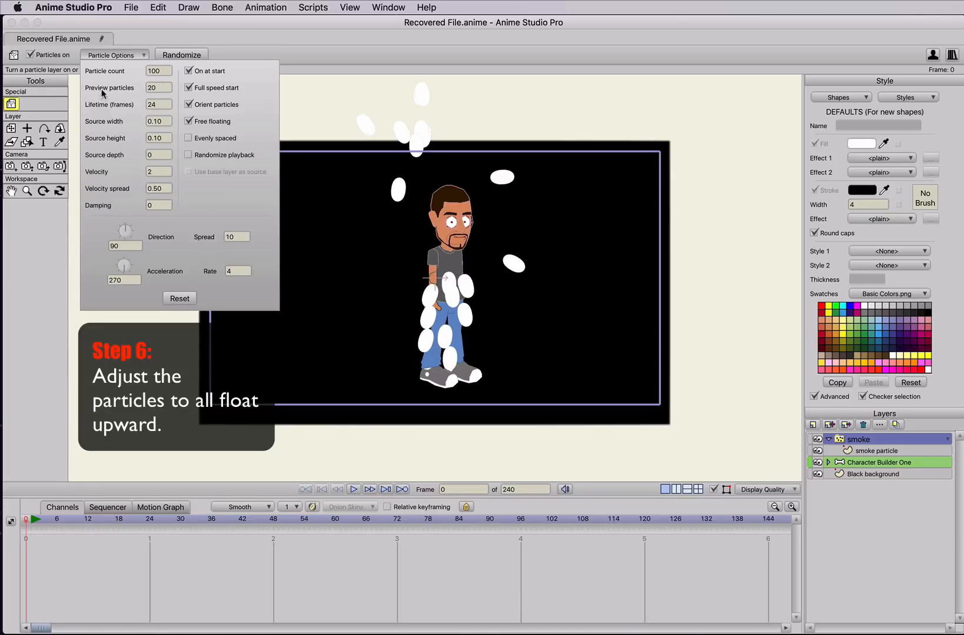
left_click(139, 87)
type("100")
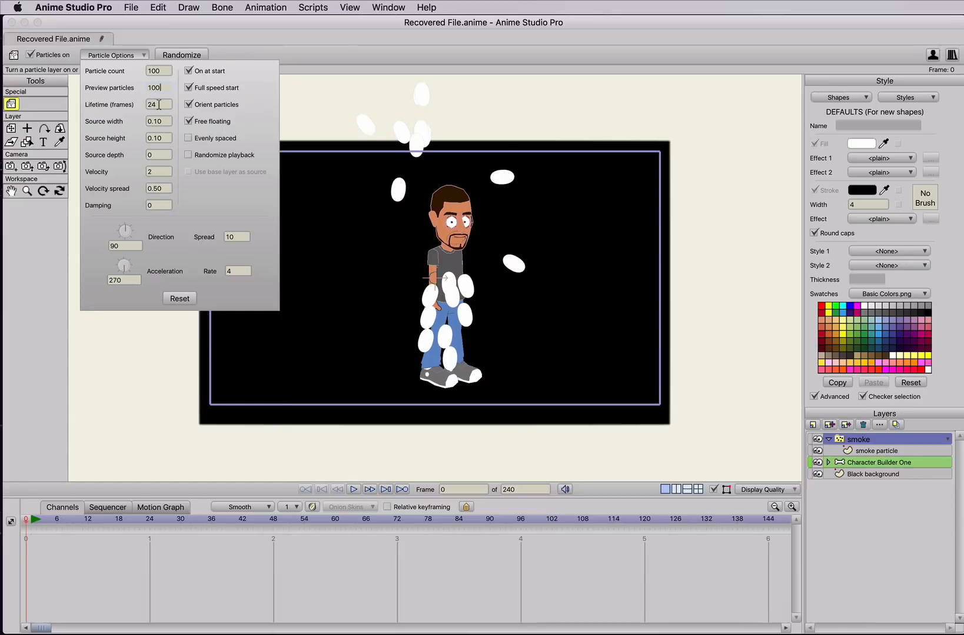
left_click(158, 104)
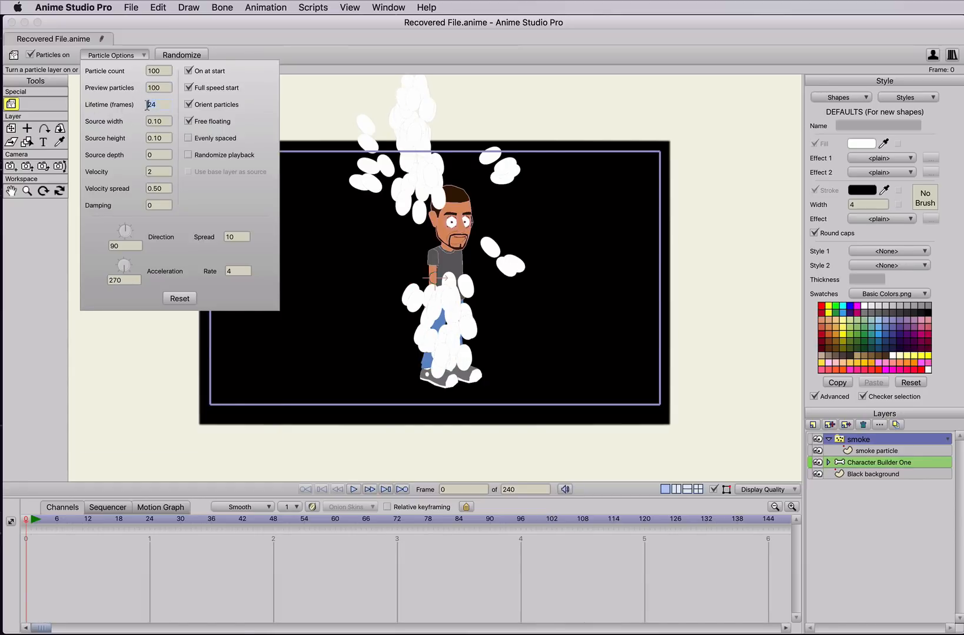
type("240")
Step: Set the particles' velocity and velocity spread to 0
left_click(147, 171)
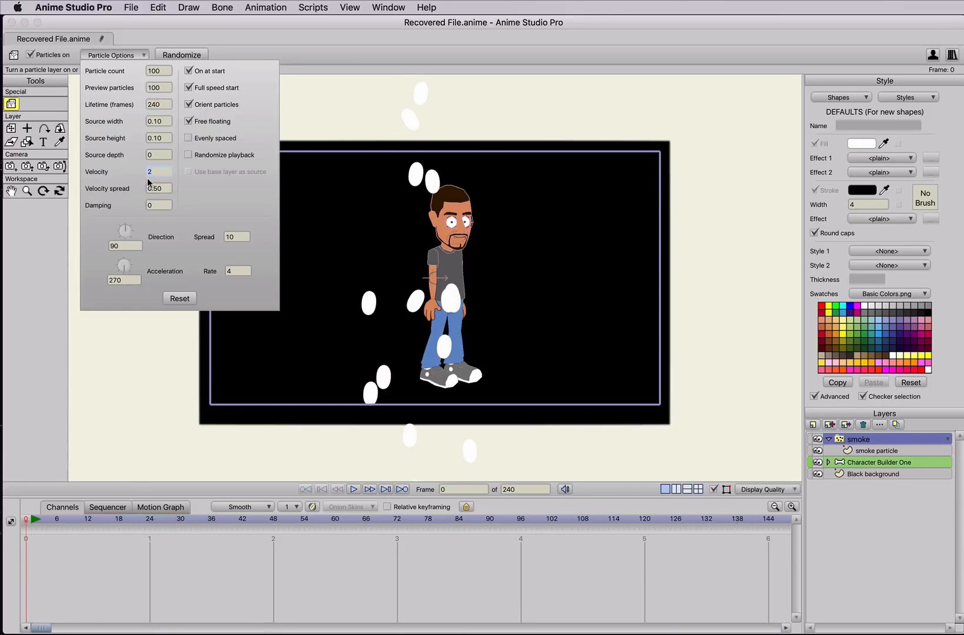
type("0")
left_click(156, 187)
type("0")
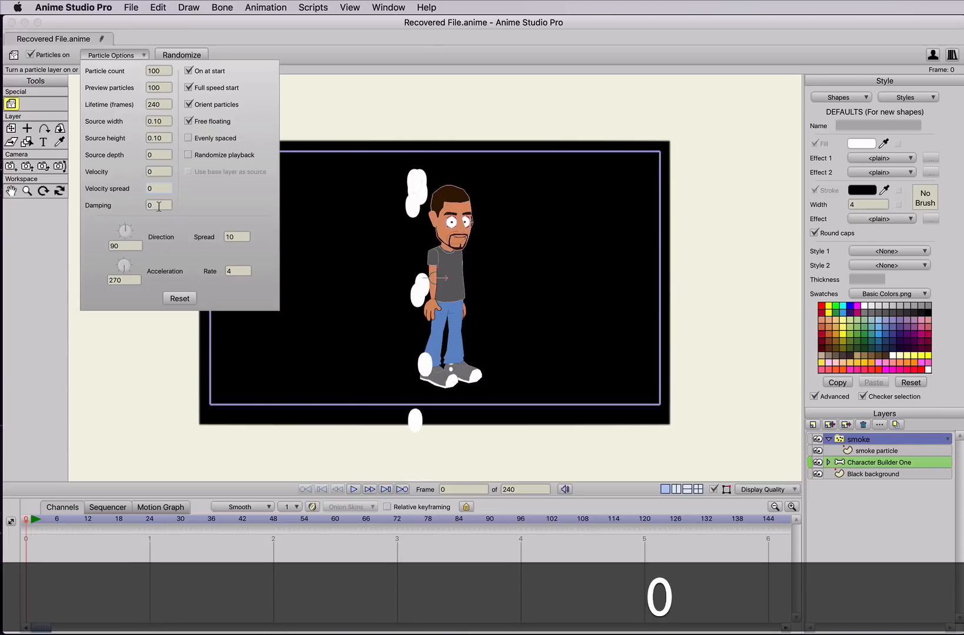
Step: Set the particles' direction, acceleration angle, acceleration rate and spread all to 0
double_click(117, 247)
type("0")
double_click(126, 279)
type("0")
double_click(236, 271)
type("0")
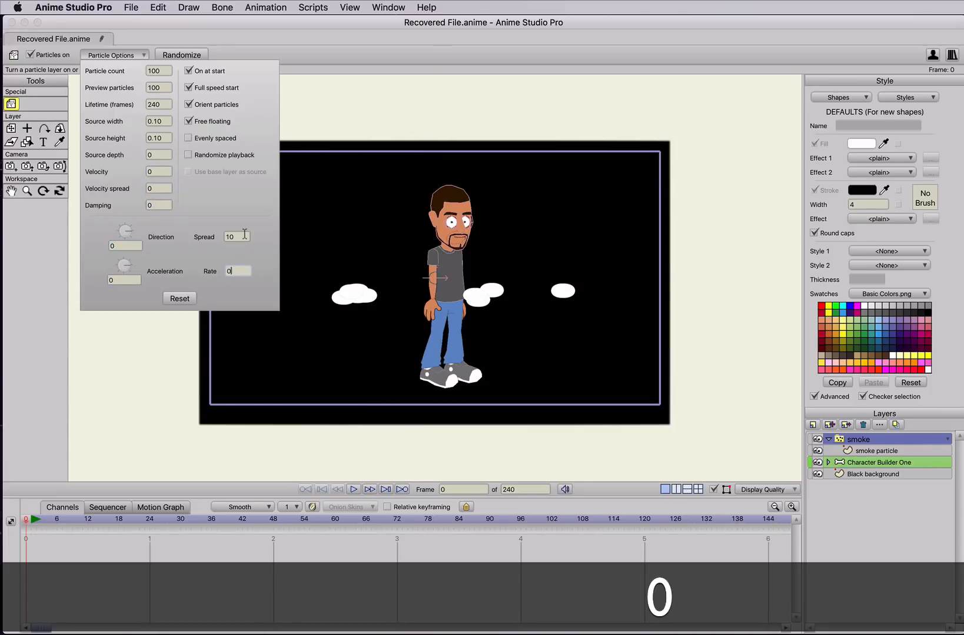
double_click(235, 236)
type("0")
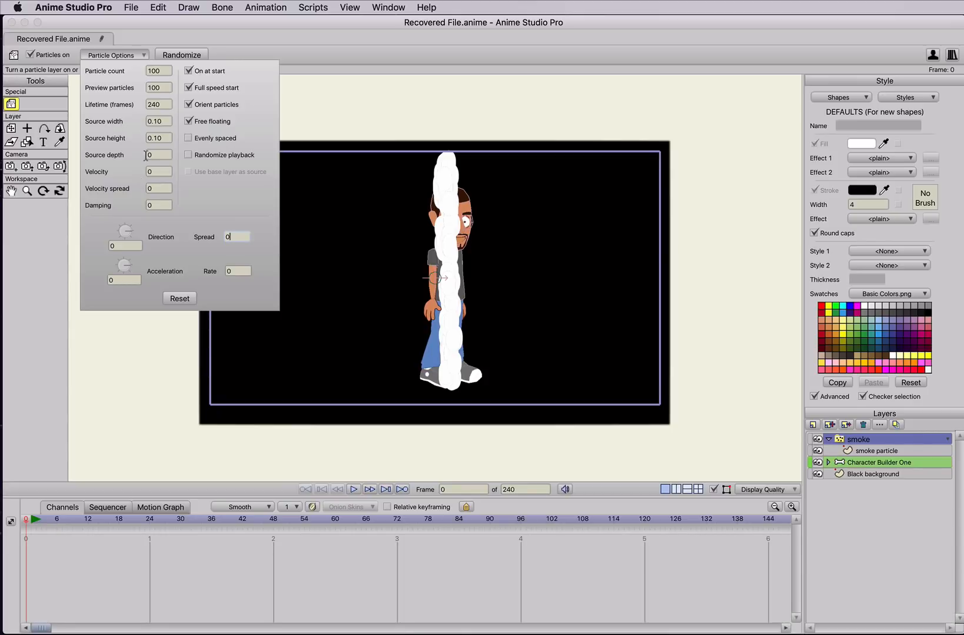
left_click(153, 189)
Step: Scrub the timeline to about frame 22 and back to 0 to check the particle column's motion
left_click_drag(34, 520, 139, 519)
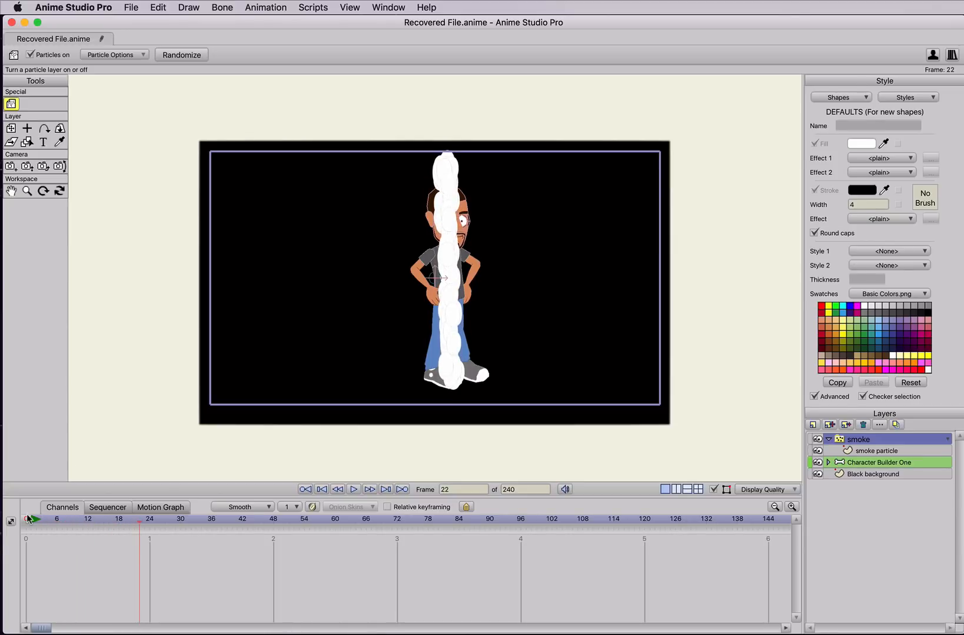
mouse_move(32, 519)
left_mouse_down()
mouse_move(363, 527)
mouse_move(25, 529)
left_mouse_up()
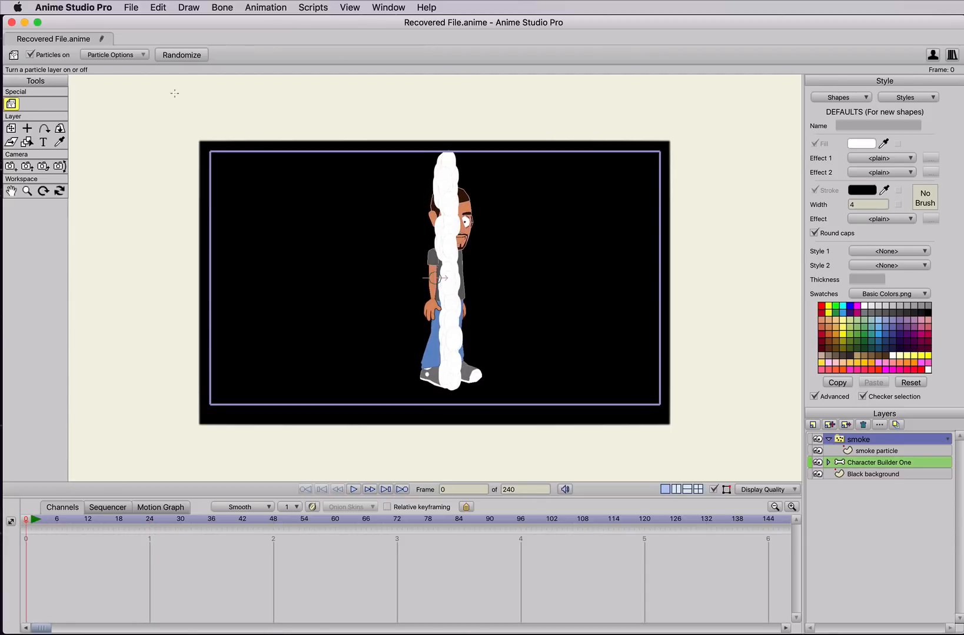
Step: Select the white oval on the smoke particle layer and lower its fill's alpha so that it is semi-transparent
left_click(871, 452)
scroll(436, 400, "up", 5)
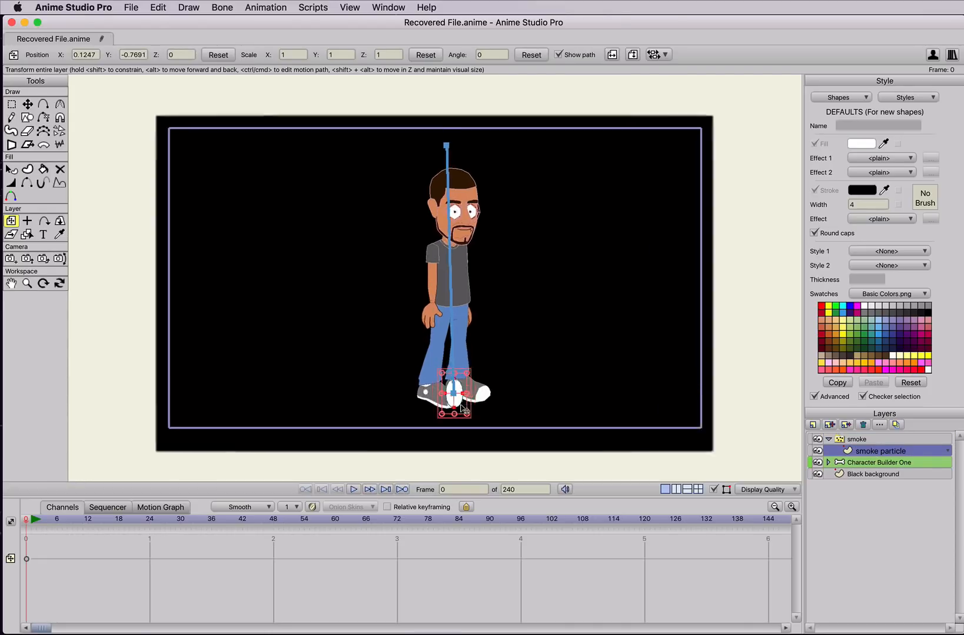
scroll(483, 428, "up", 2)
key("space")
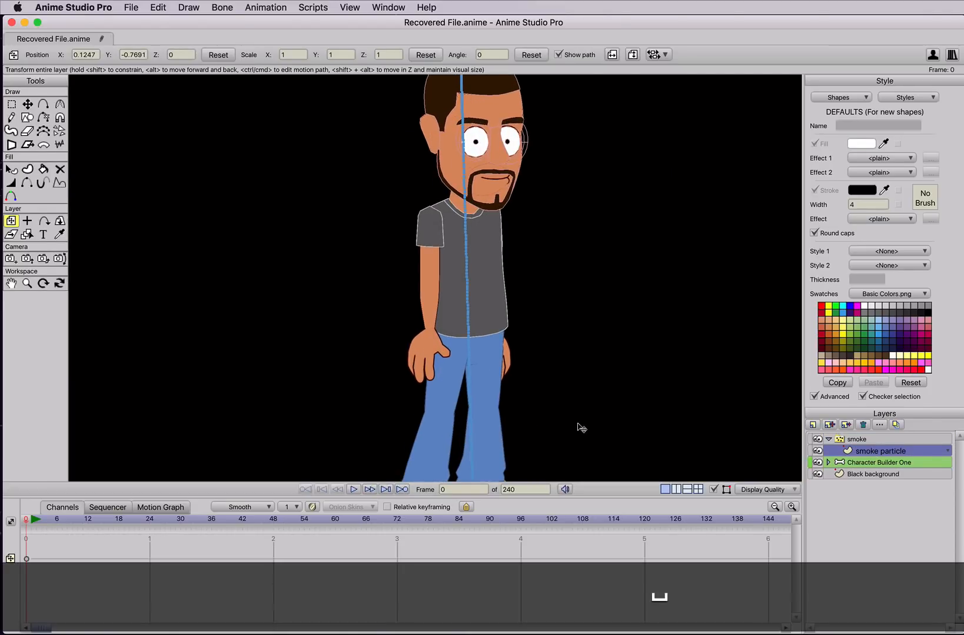
left_click_drag(579, 427, 579, 283)
key("q")
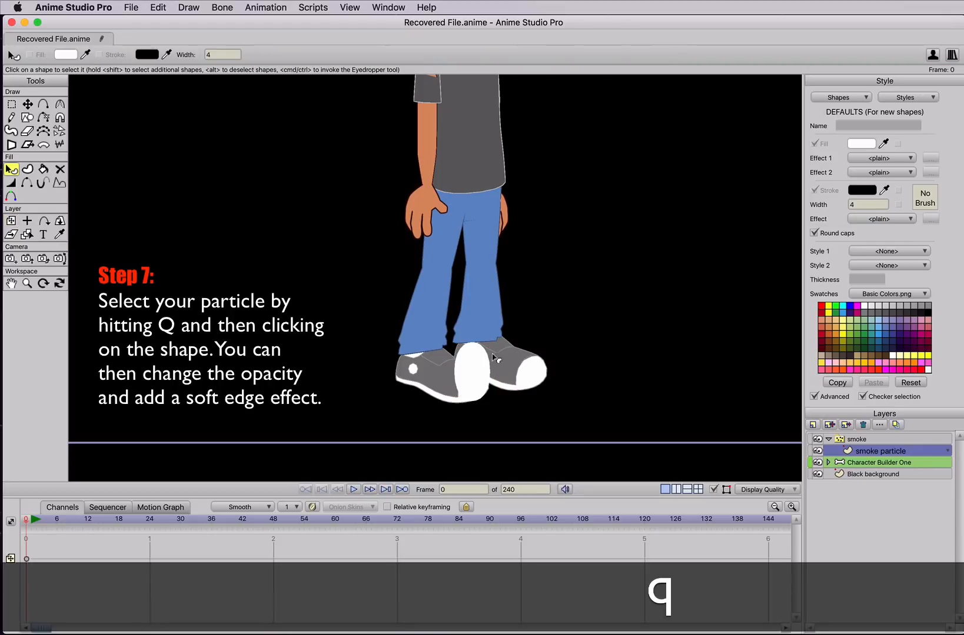
left_click(473, 367)
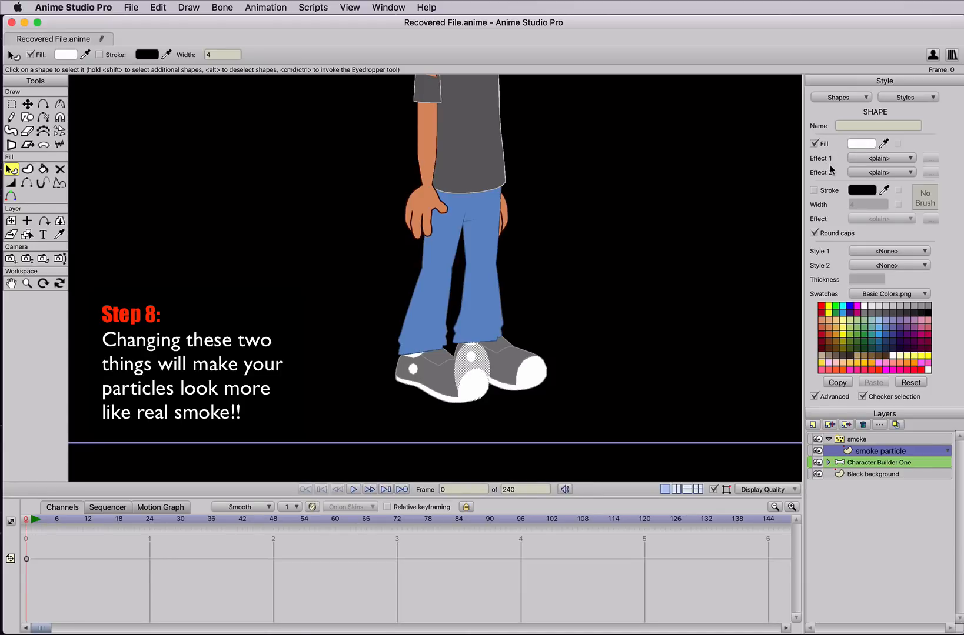
left_click(855, 145)
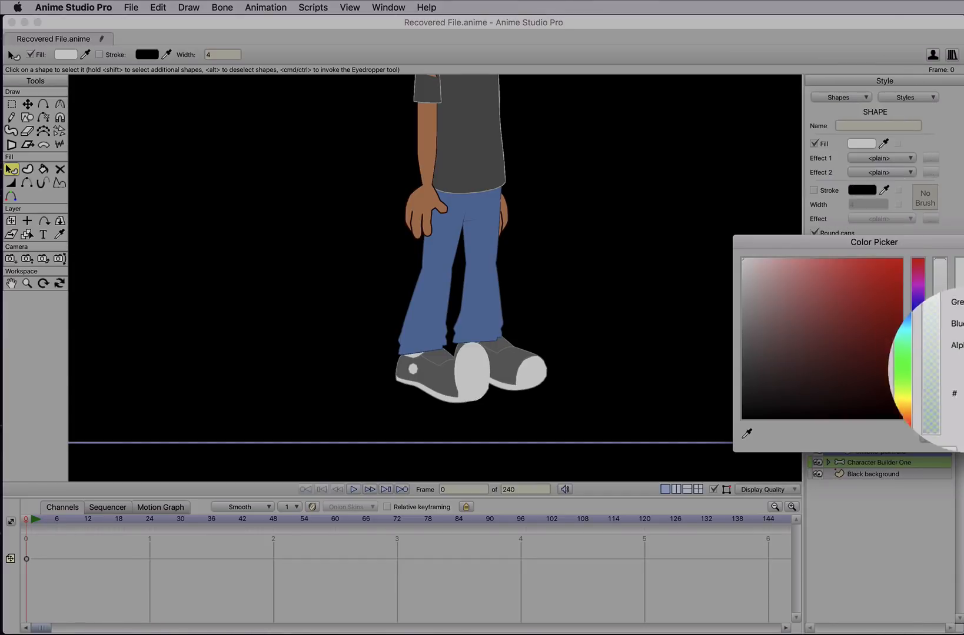
left_click_drag(937, 288, 939, 370)
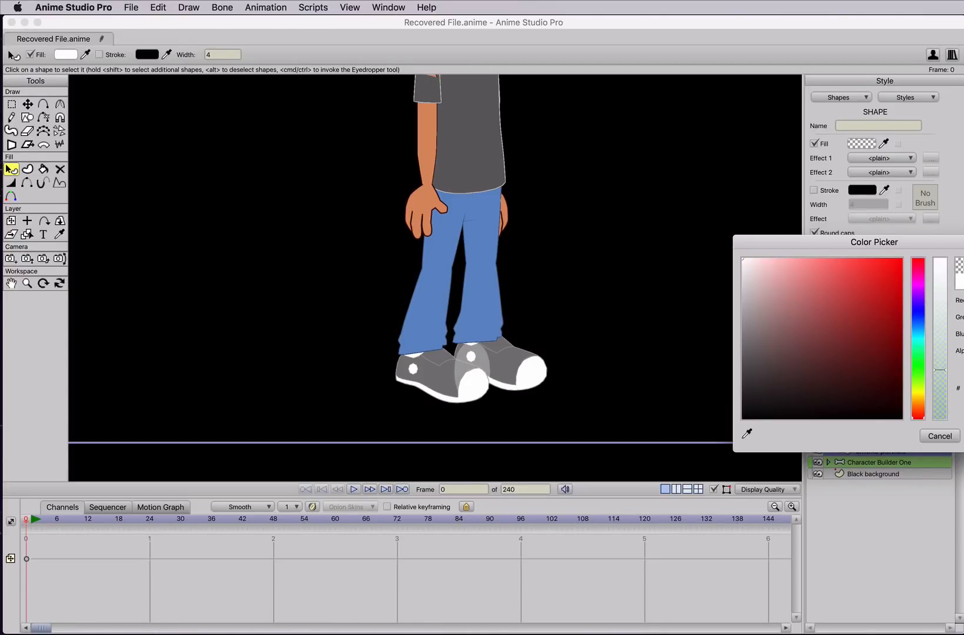
left_click(963, 436)
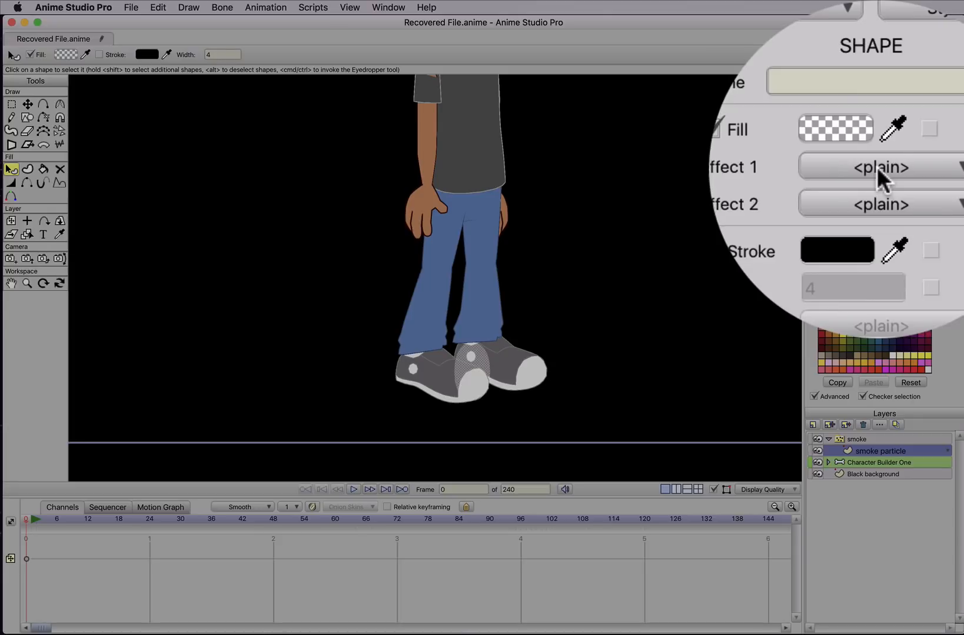
Step: Apply the Soft Edge effect to the oval's fill with a blur radius of 11.8519
left_click(877, 166)
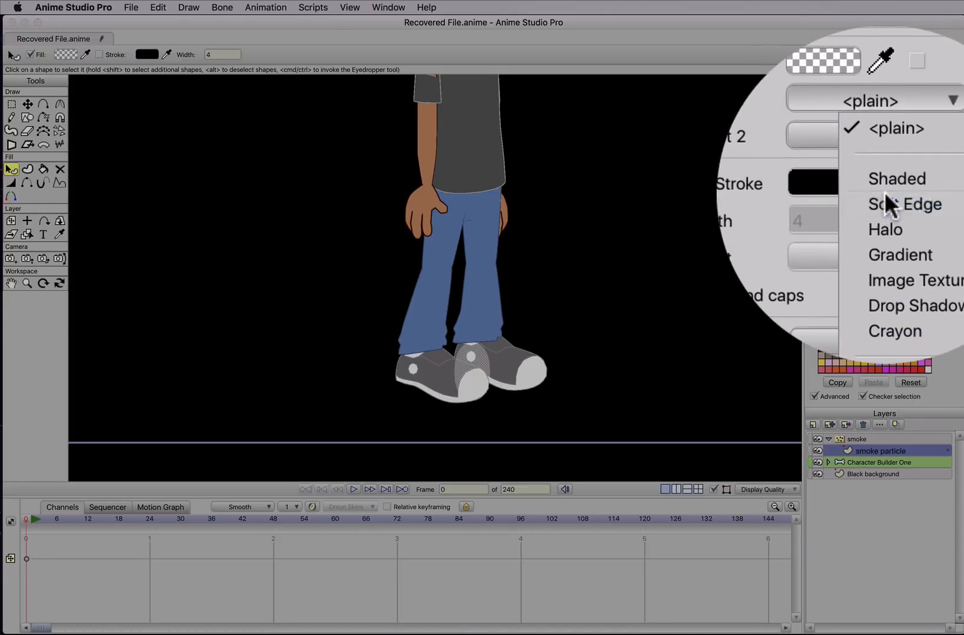
left_click(885, 199)
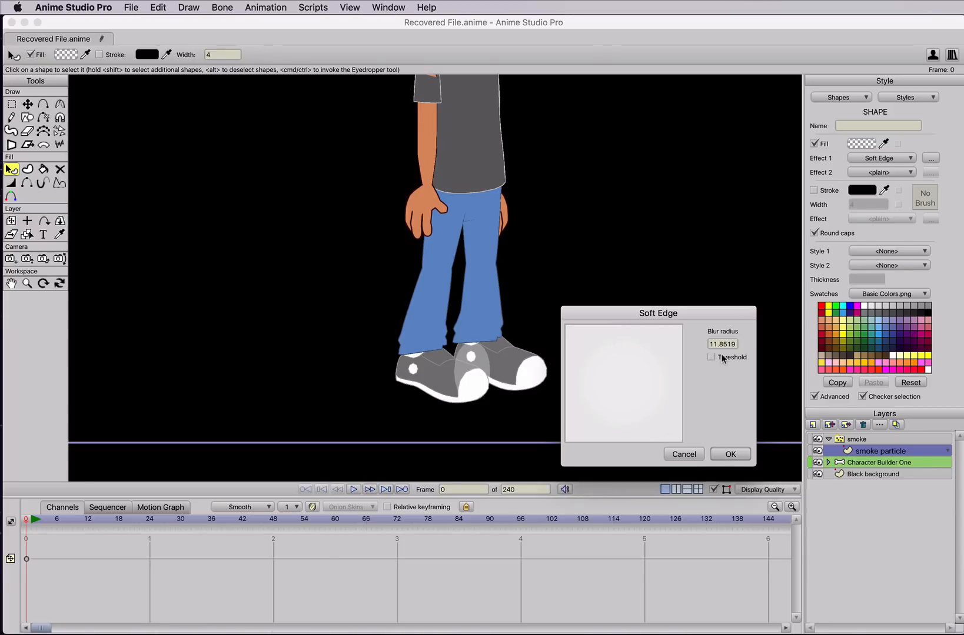
left_click(727, 455)
Step: Select the smoke layer and play the animation to review the softened particles, returning to frame 0
scroll(684, 373, "down", 2)
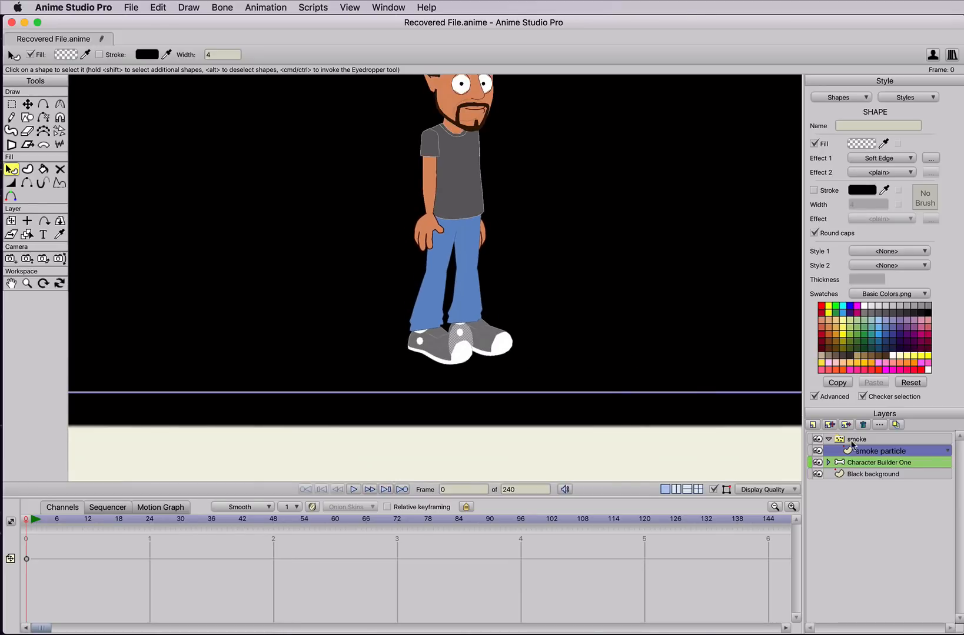
left_click(853, 440)
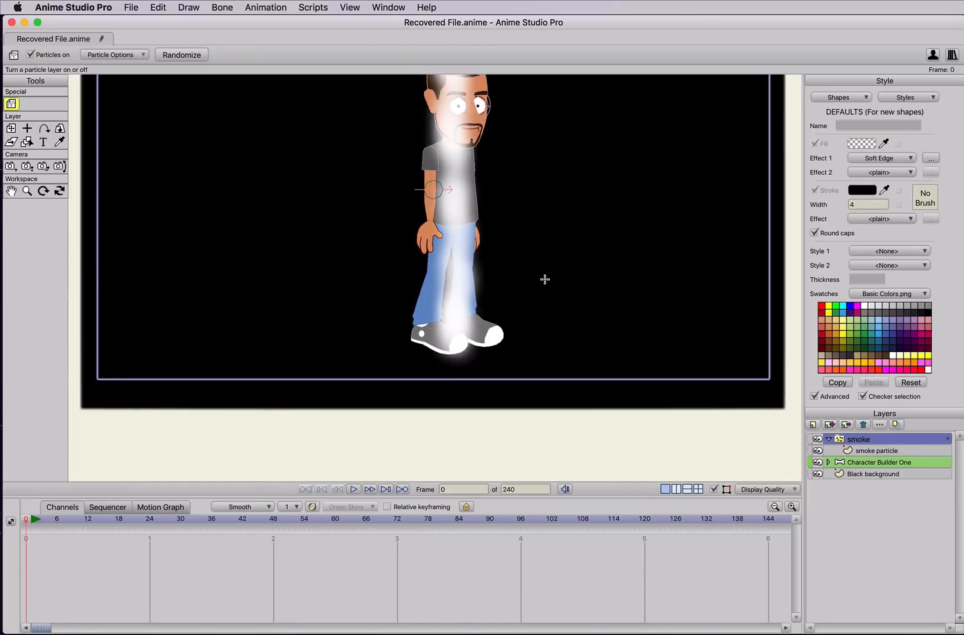
key("space")
left_click_drag(559, 256, 617, 344)
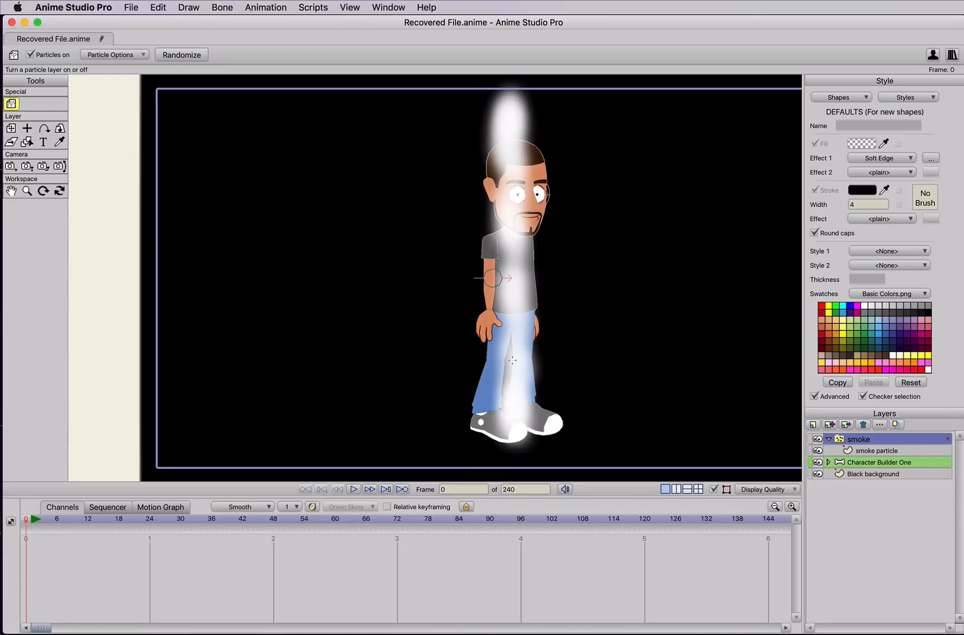
key("space")
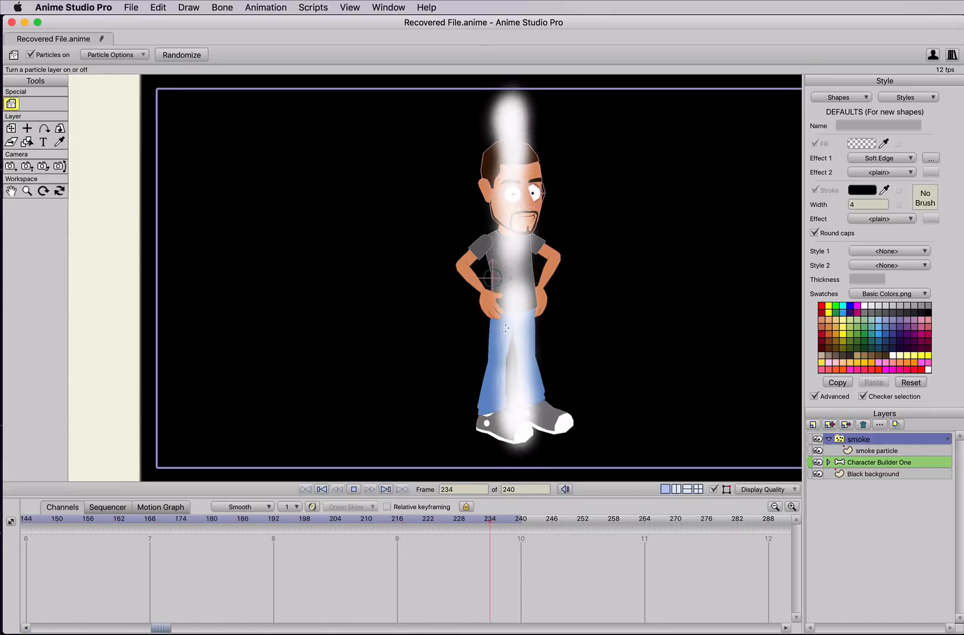
key("space")
left_click(27, 519)
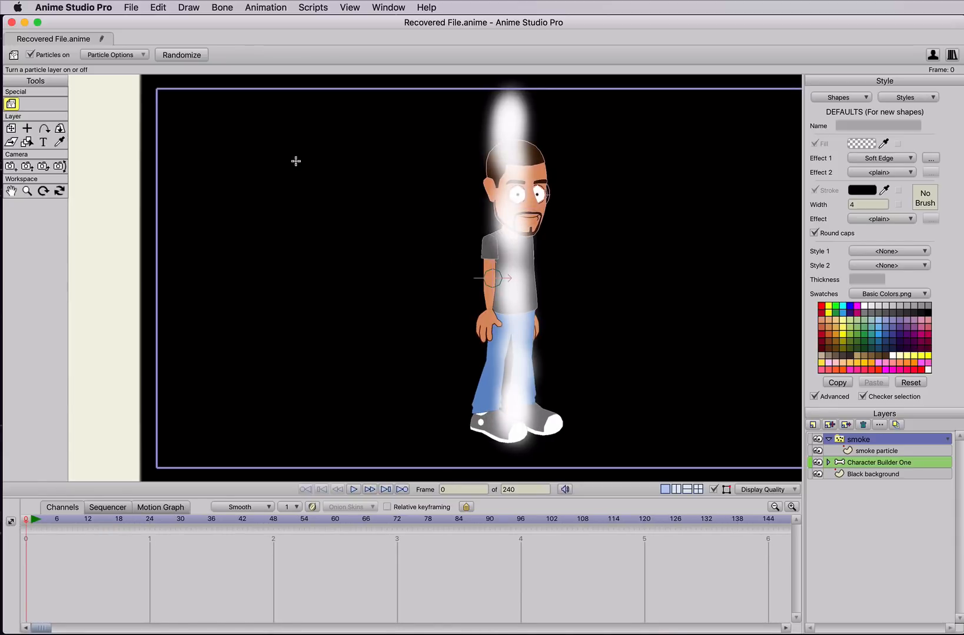
Step: Widen the smoke layer's particle emission by setting the source width to 0.5880
left_click(107, 54)
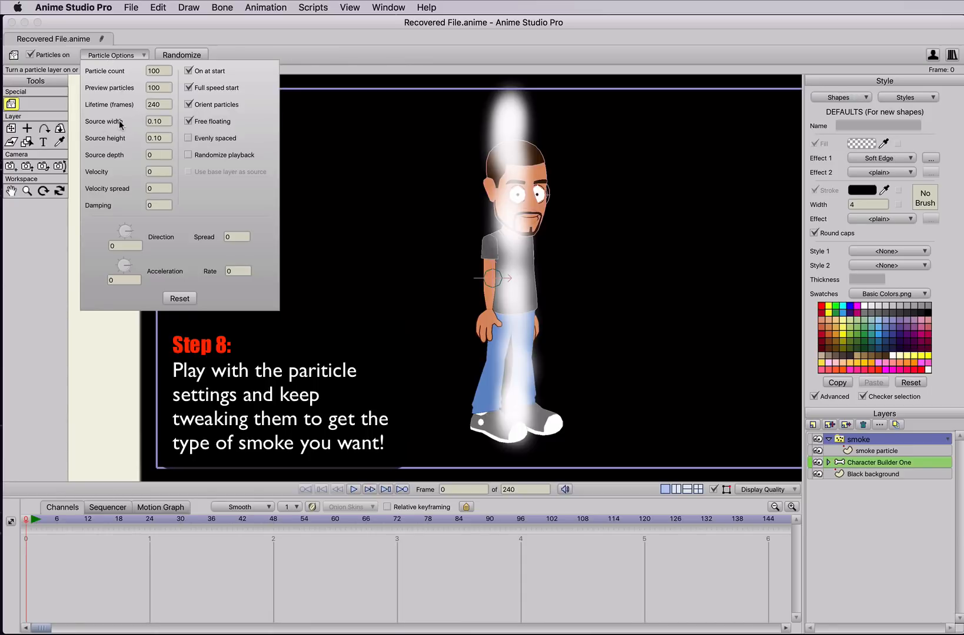
left_click(161, 122)
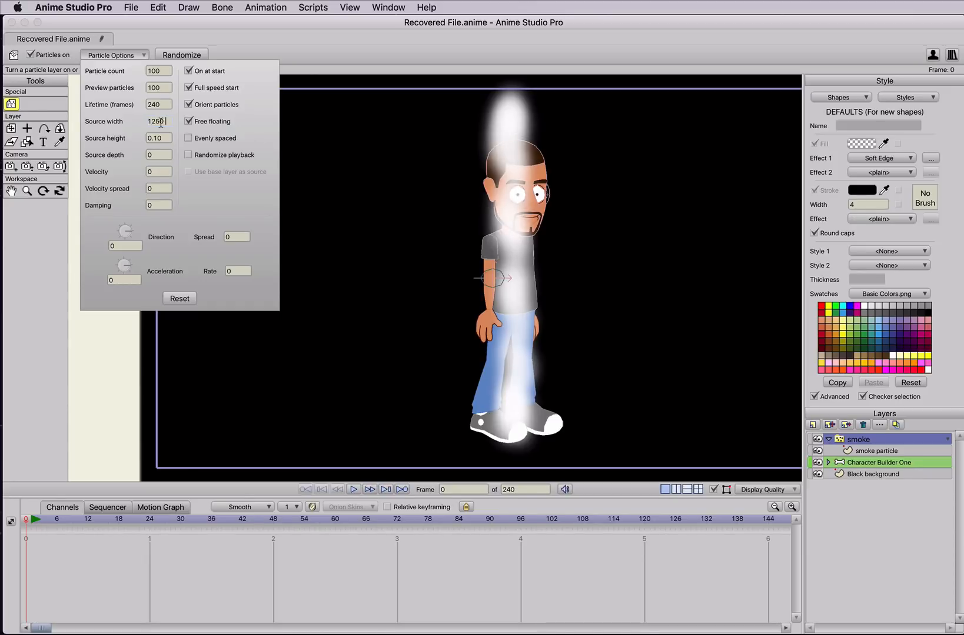
type("6864")
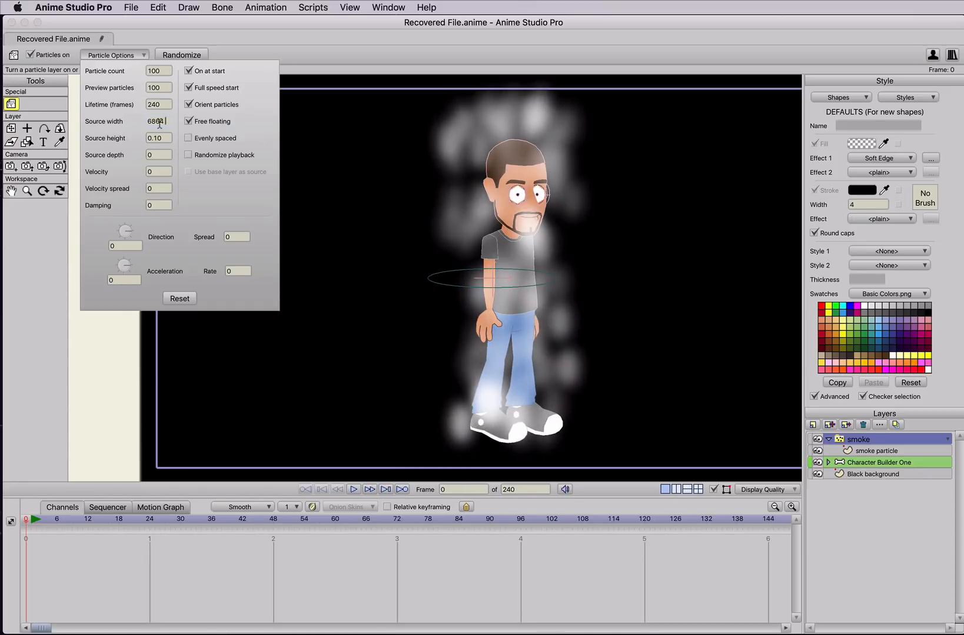
scroll(160, 123, "up", 2)
scroll(159, 124, "down", 8)
scroll(159, 123, "up", 2)
scroll(158, 124, "down", 1)
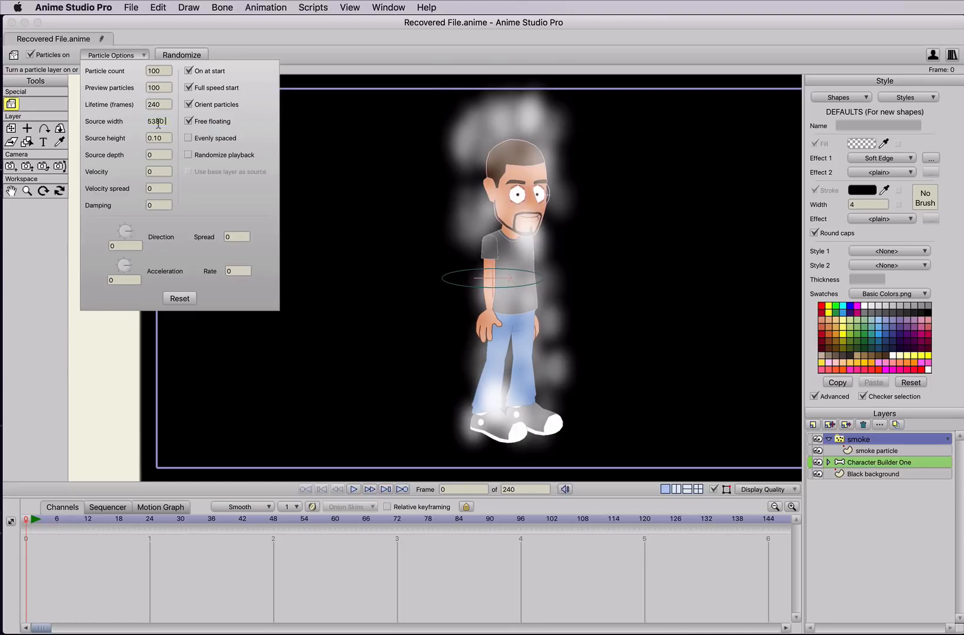
scroll(159, 124, "up", 1)
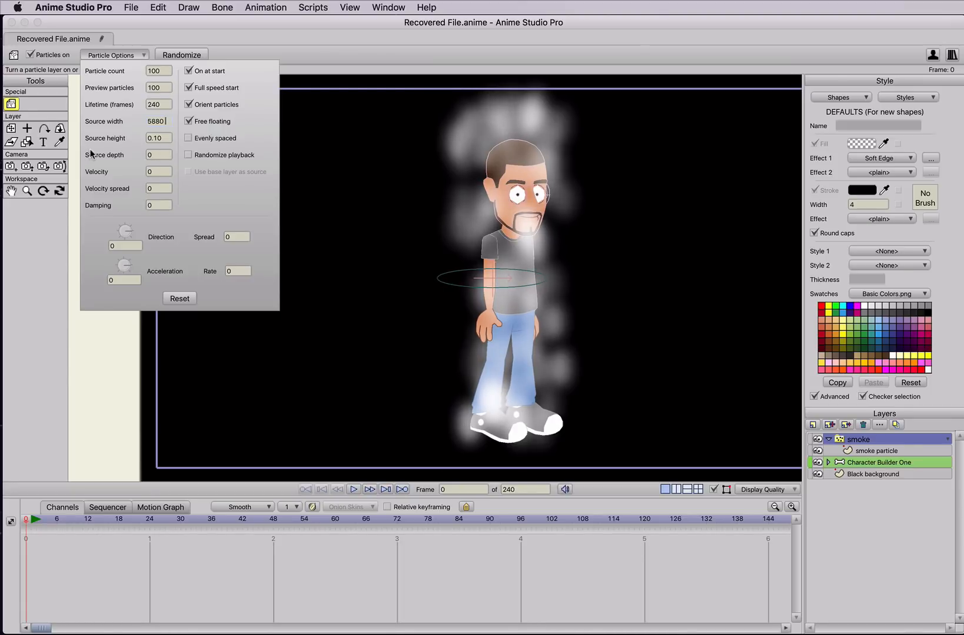
Step: Set the smoke particles' source depth to 0.9866
left_click(162, 154)
type("1942")
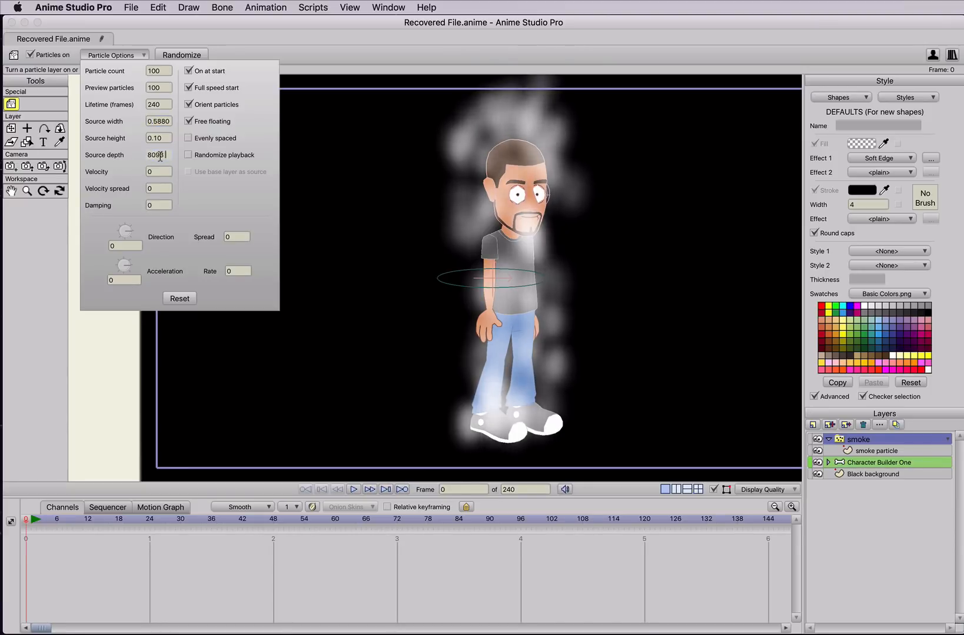
type("7782")
scroll(160, 160, "down", 10)
type("7736")
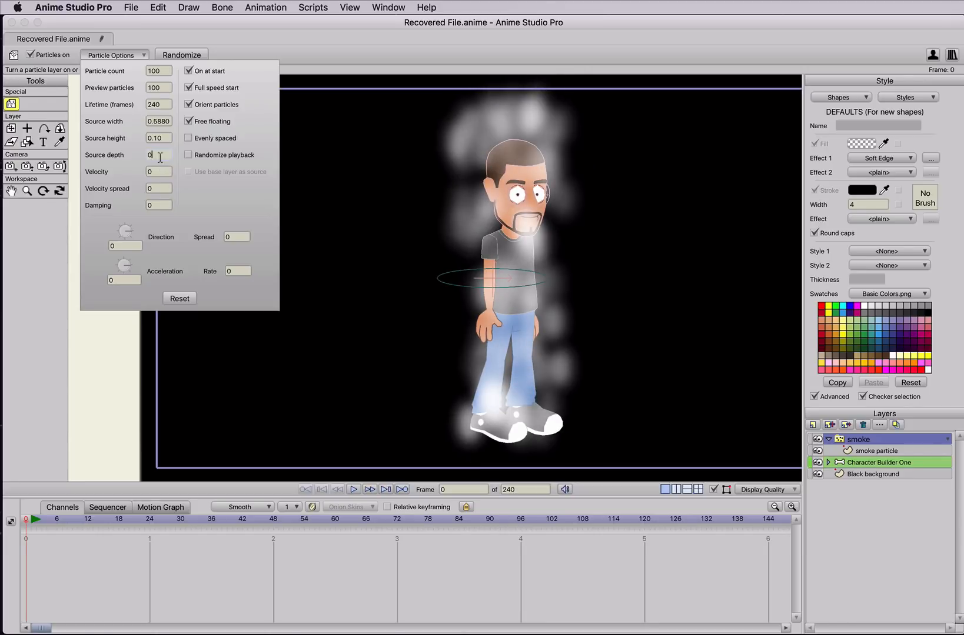
type("9866")
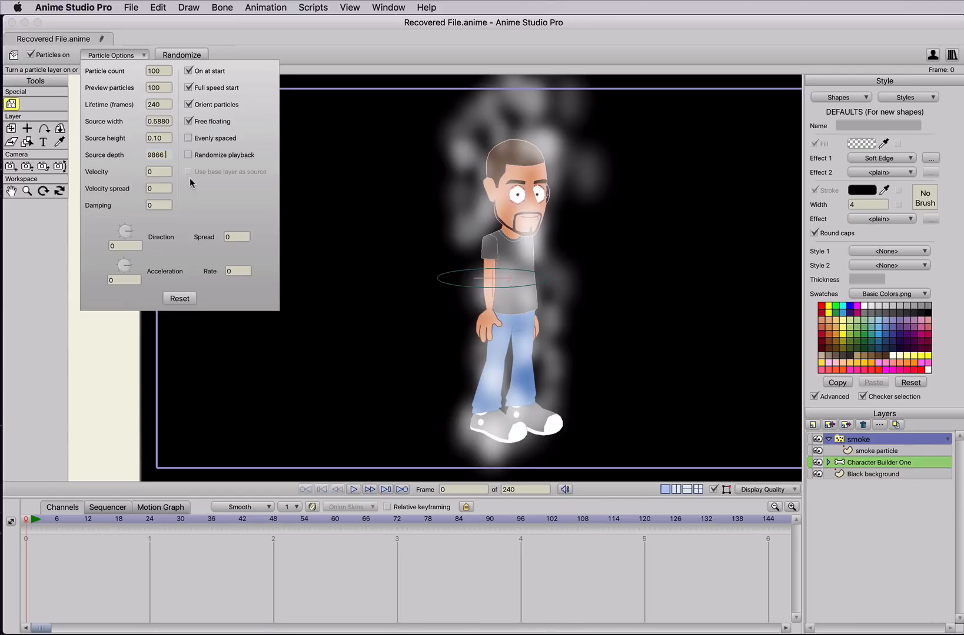
Step: Play the animation to check the wider, deeper smoke around the character, and return to frame 0
left_click(33, 519)
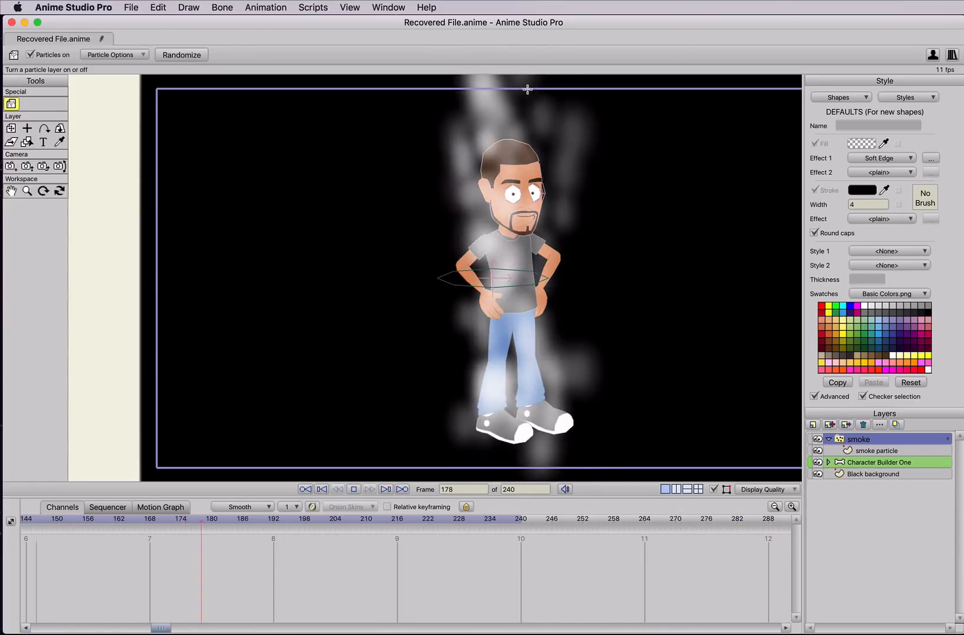
key("space")
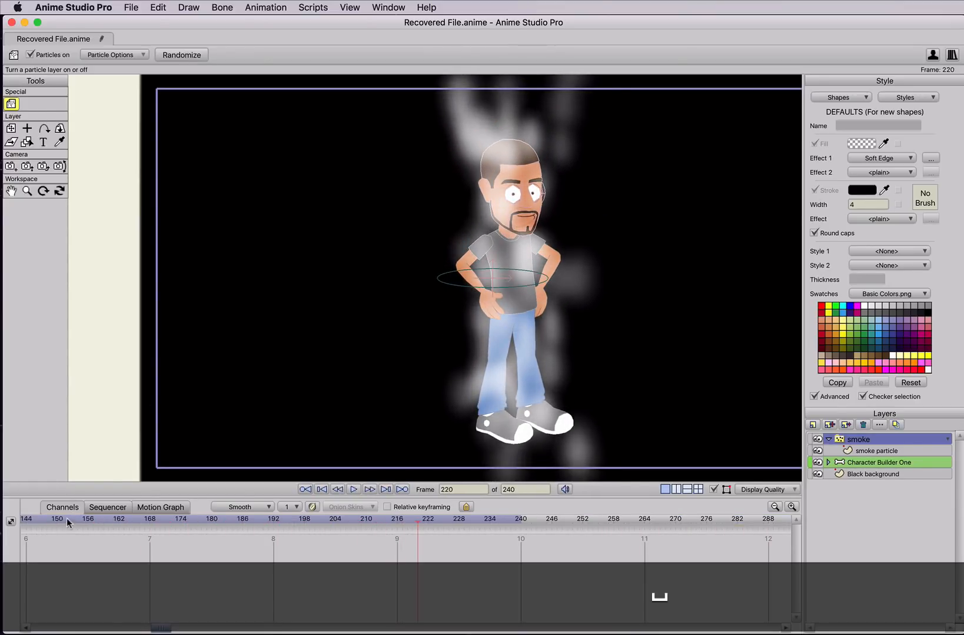
left_click_drag(157, 629, 42, 628)
left_click(26, 519)
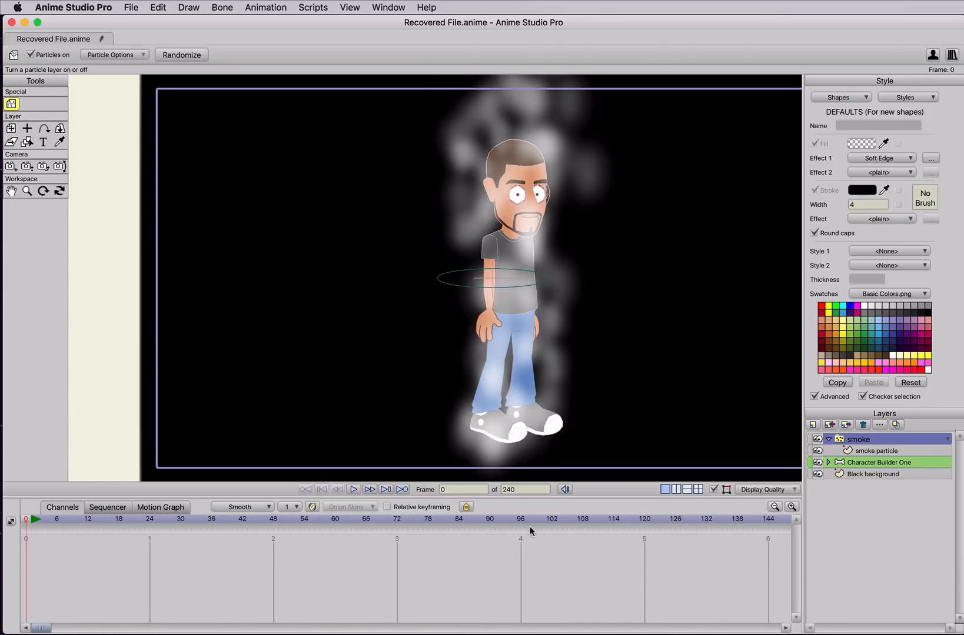
Step: On the smoke particle layer, make the oval's fill fully transparent at frame 0
left_click(875, 452)
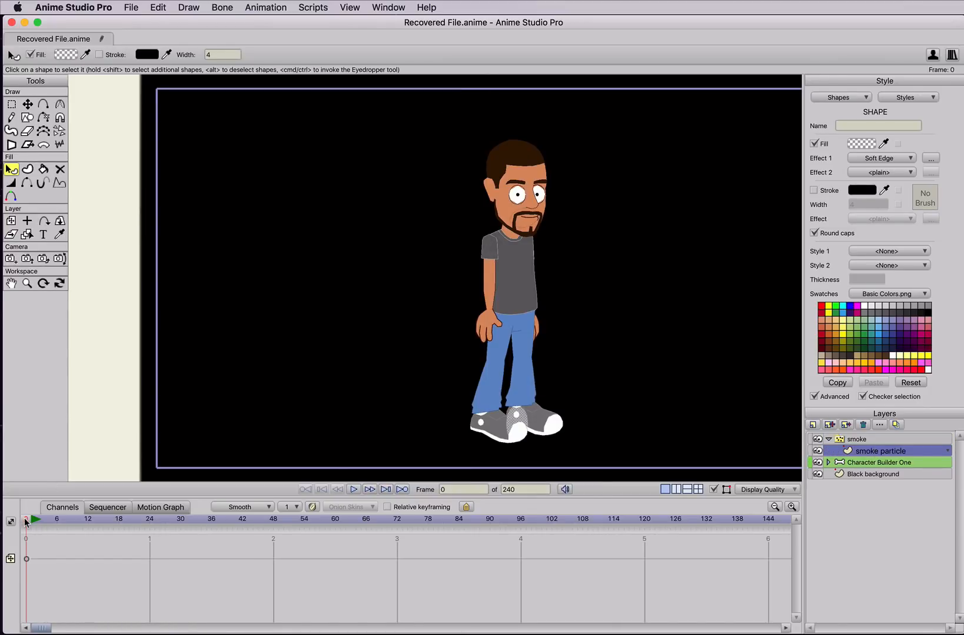
left_click(863, 145)
left_click_drag(939, 373, 940, 429)
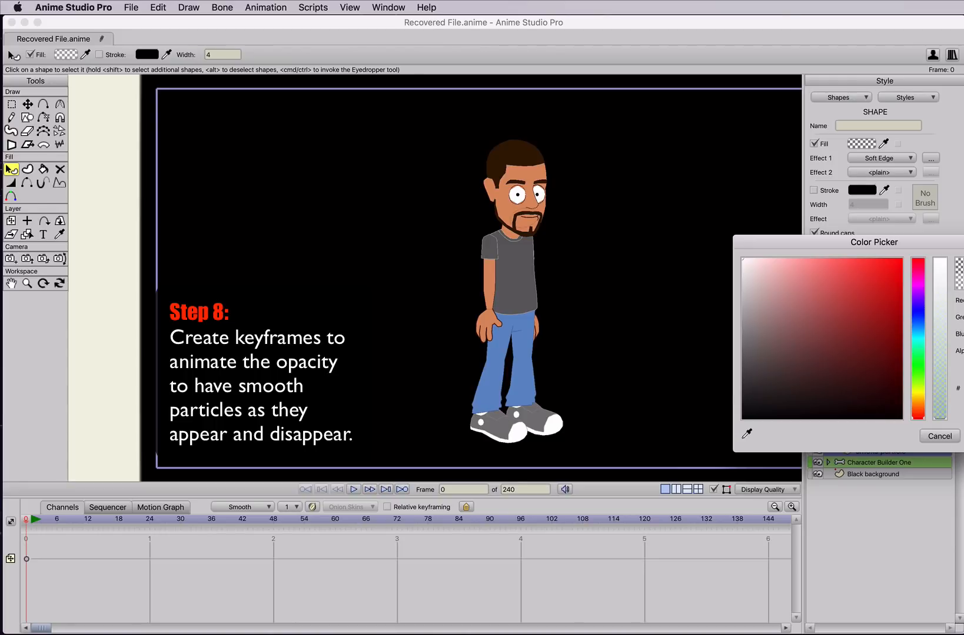
key("Return")
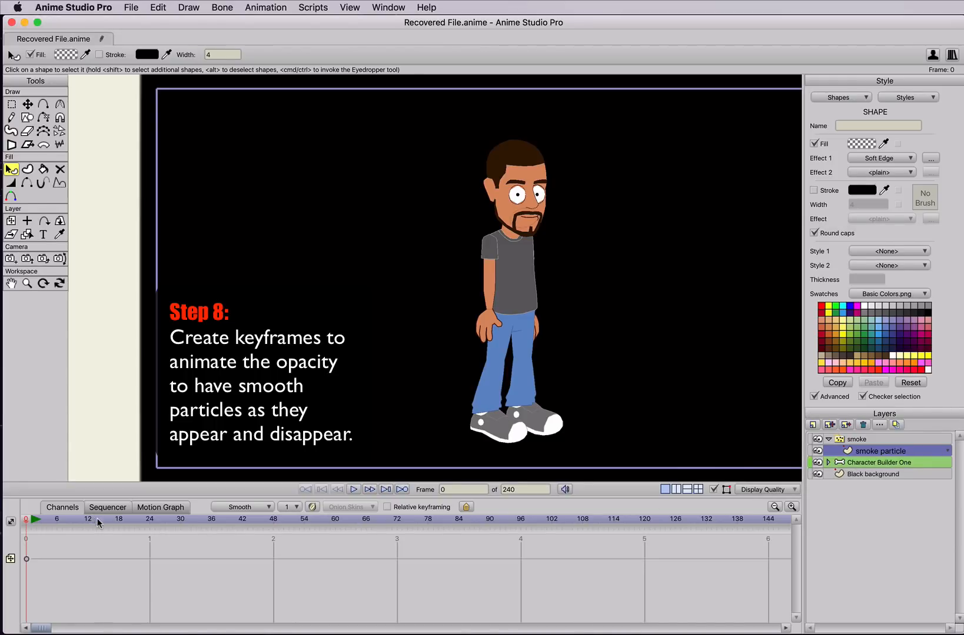
Step: Keyframe the oval's fill at frame 18 with an alpha of 109
left_click(118, 521)
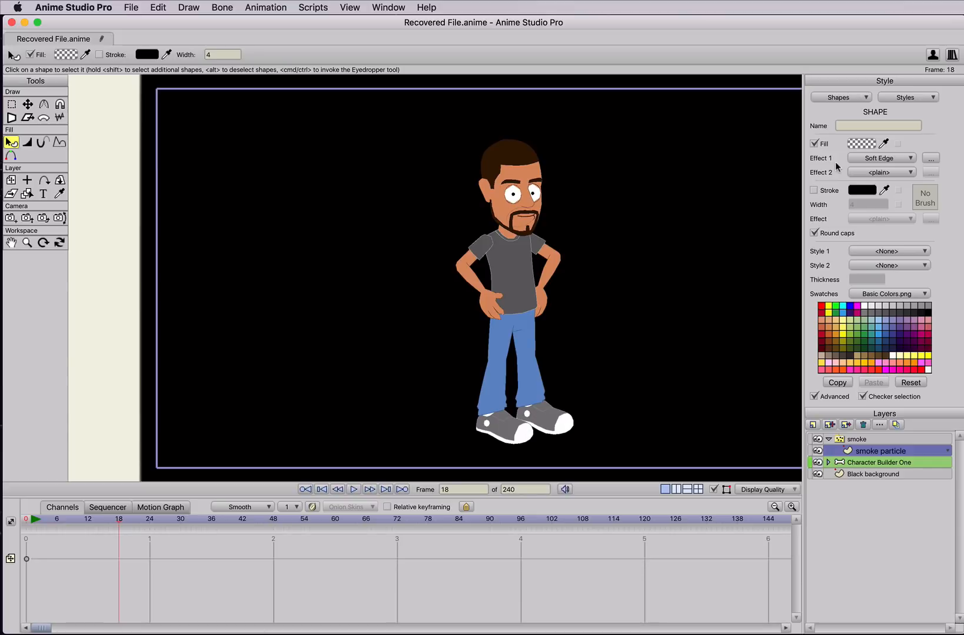
left_click(862, 143)
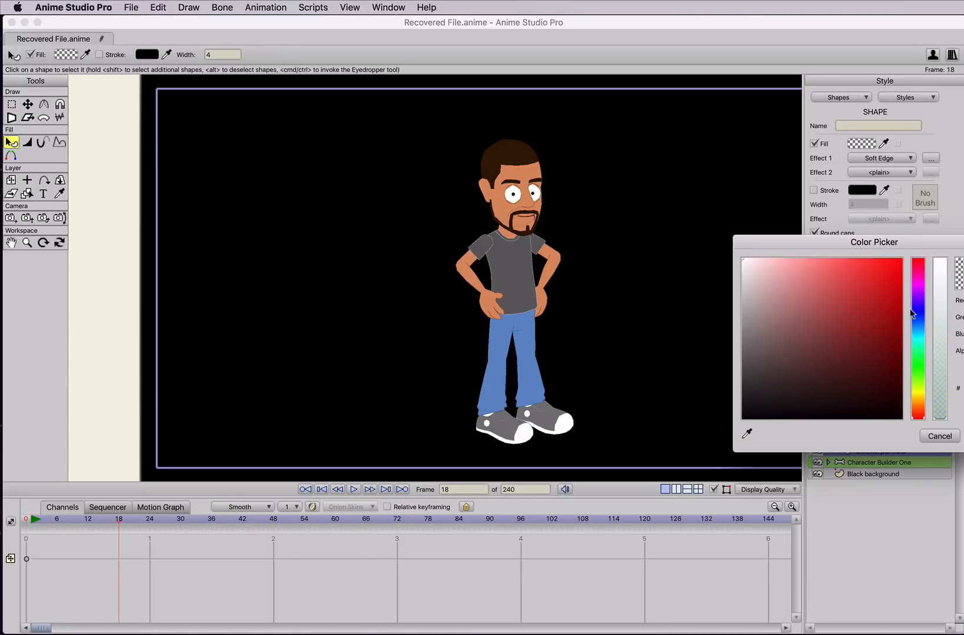
left_click_drag(940, 392, 940, 365)
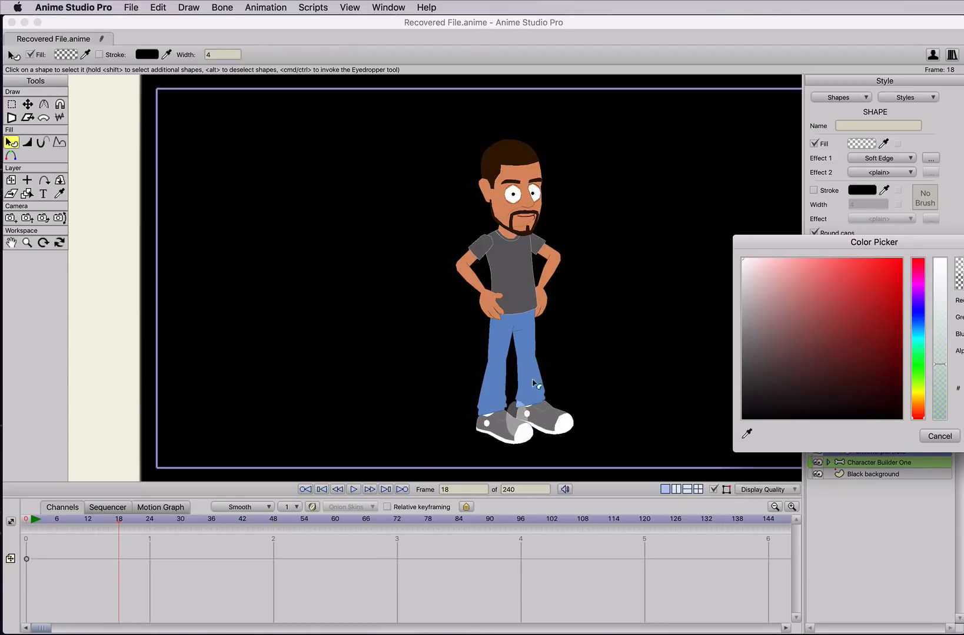
left_click_drag(824, 243, 692, 251)
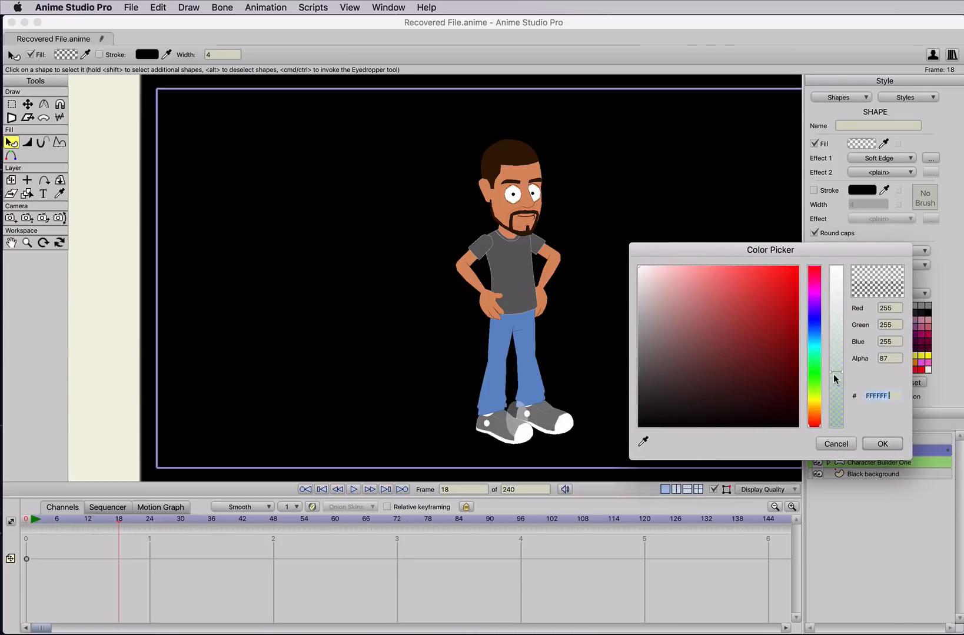
left_click_drag(836, 379, 836, 362)
left_click(864, 449)
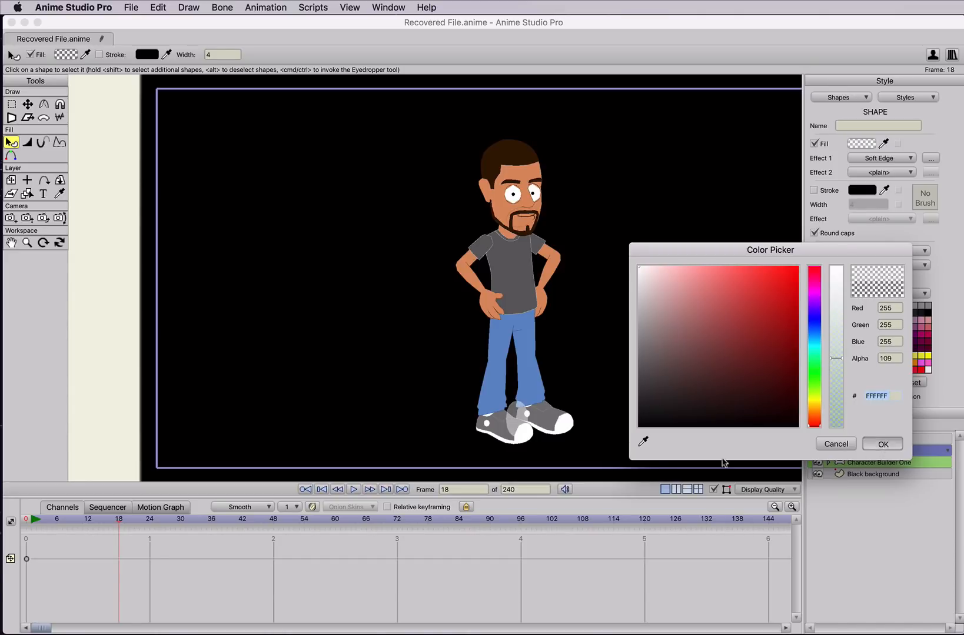
Step: Adjust the alpha of the smoke particle oval's white fill and keyframe it at frame 144
left_click_drag(46, 629, 92, 627)
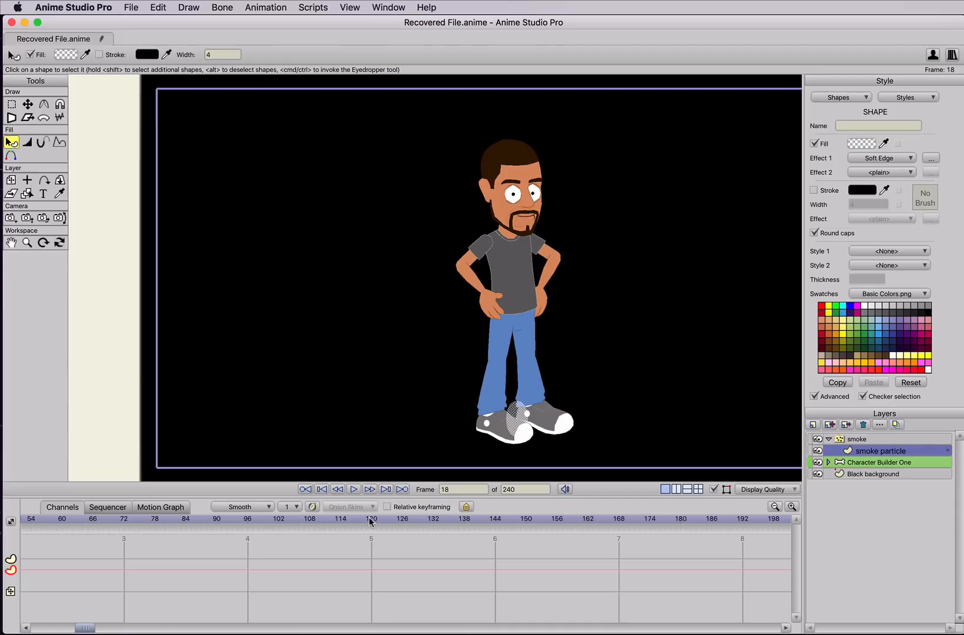
left_click(495, 520)
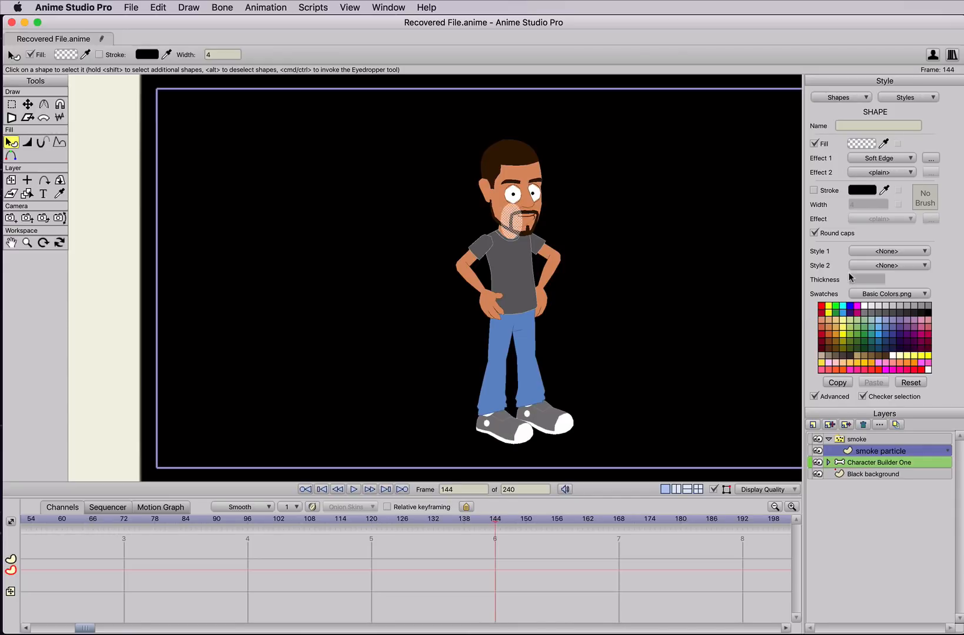
left_click(869, 144)
left_click_drag(834, 357, 836, 336)
left_click(870, 445)
Step: Keyframe the oval's fill at frame 192 with an alpha of 98
left_click_drag(88, 628, 147, 630)
left_click(358, 526)
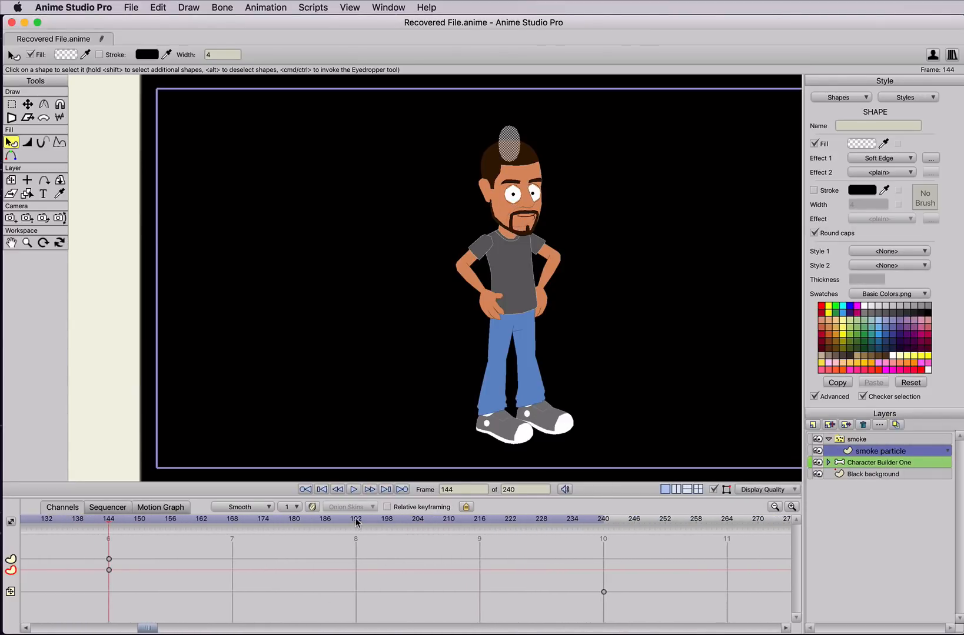
left_click(861, 144)
left_click(836, 365)
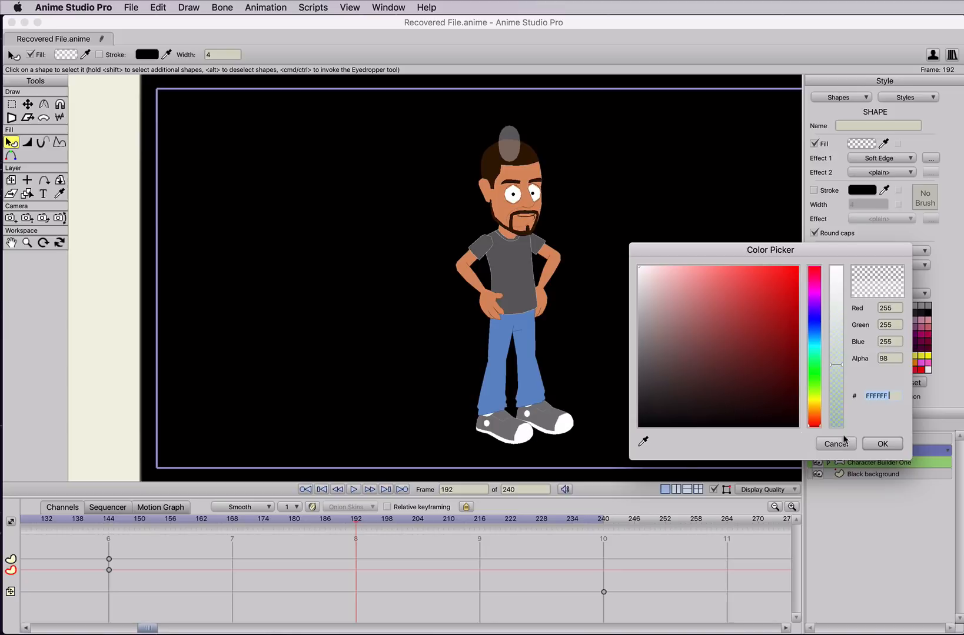
left_click(882, 444)
Step: Keyframe the oval's fill as fully transparent at frame 240
left_click_drag(590, 521, 604, 522)
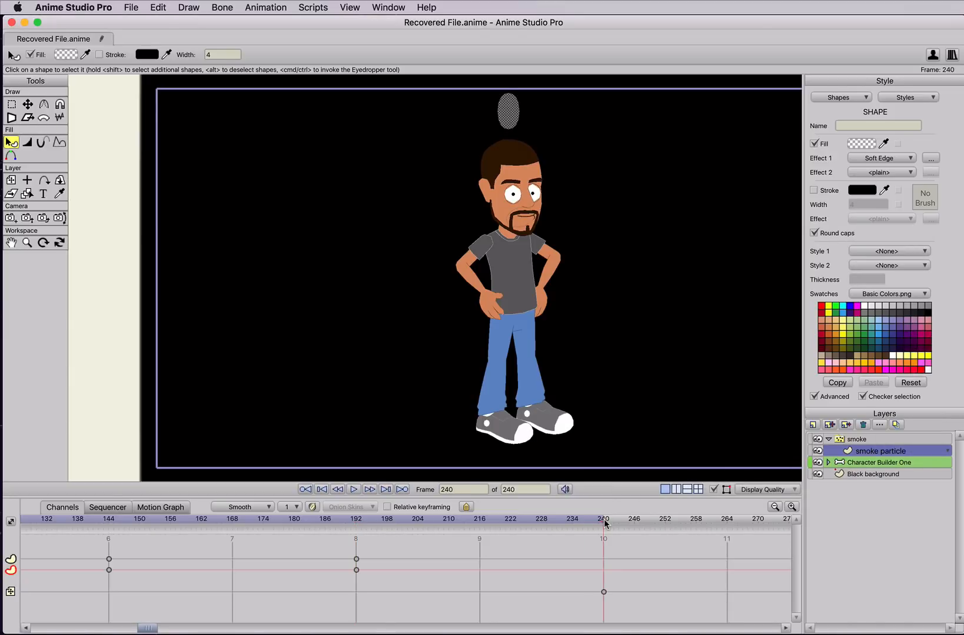
left_click(859, 144)
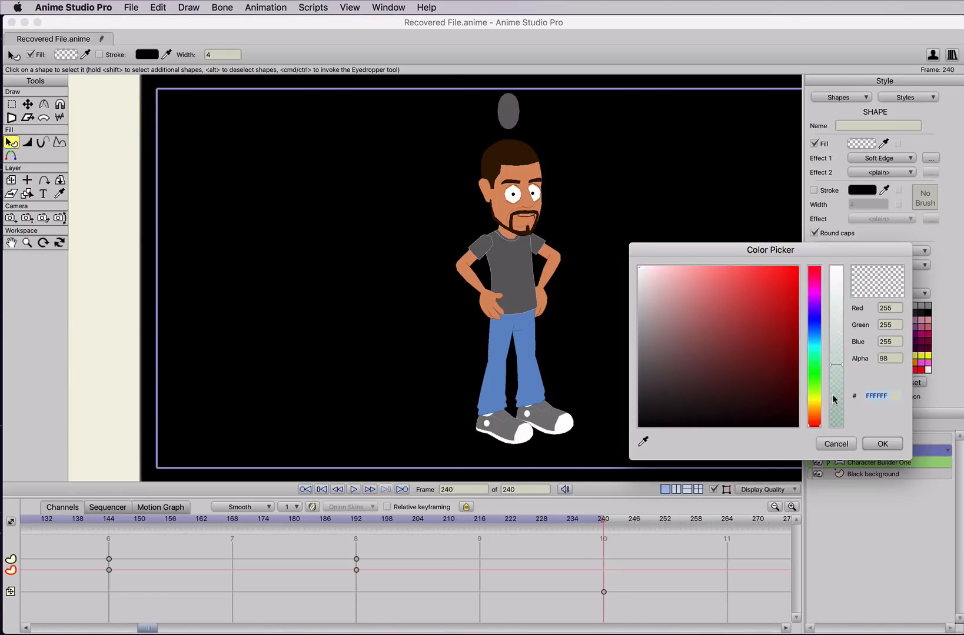
left_click_drag(833, 400, 841, 451)
left_click(873, 445)
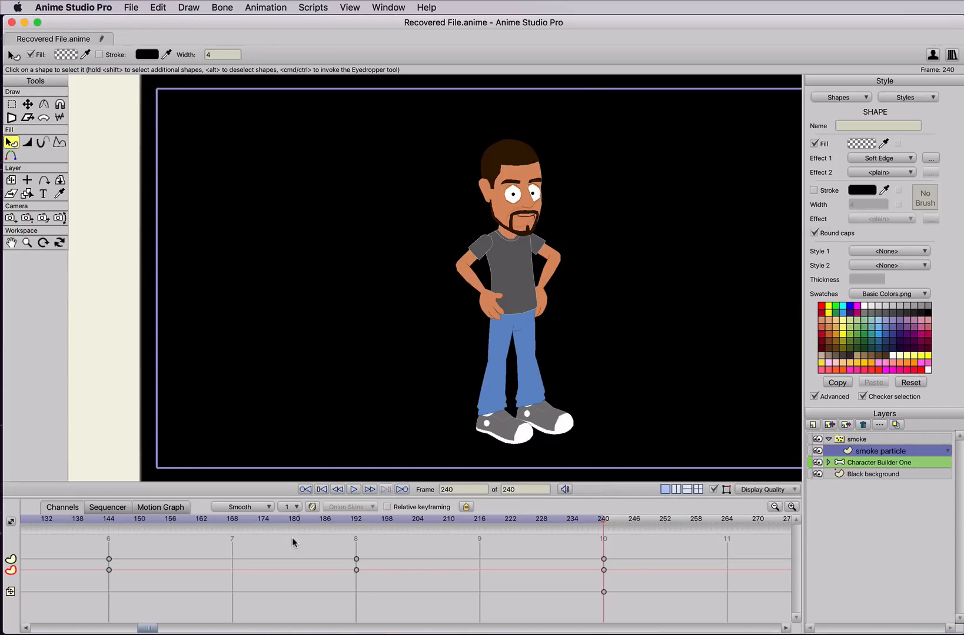
Step: Scrub through the oval's fade, play the animation on the smoke layer to check it, and return to frame 0
left_click_drag(100, 517, 242, 524)
left_click_drag(302, 527, 599, 551)
left_click_drag(531, 550, 27, 556)
left_click(841, 437)
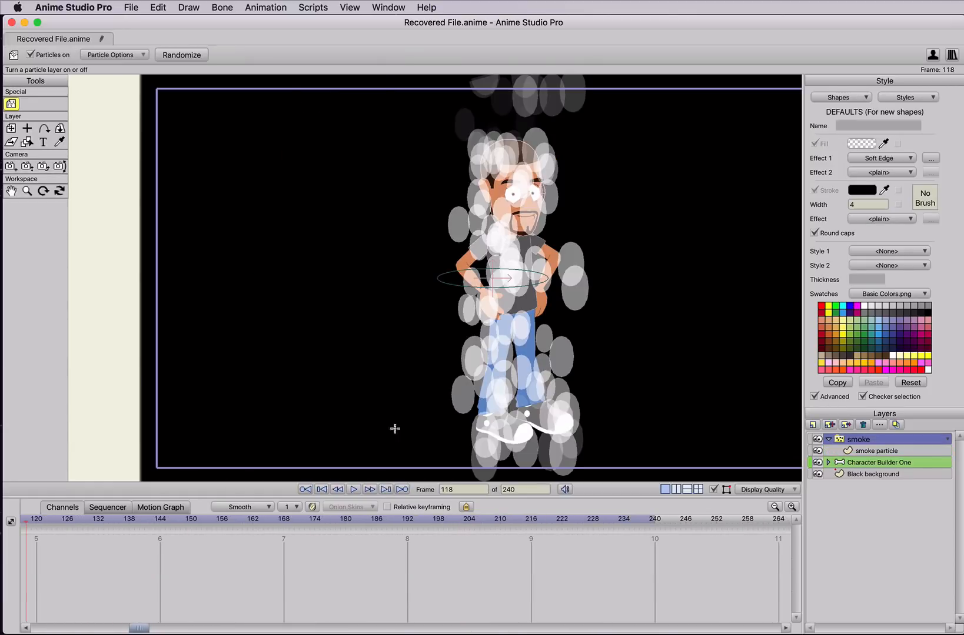
key("space")
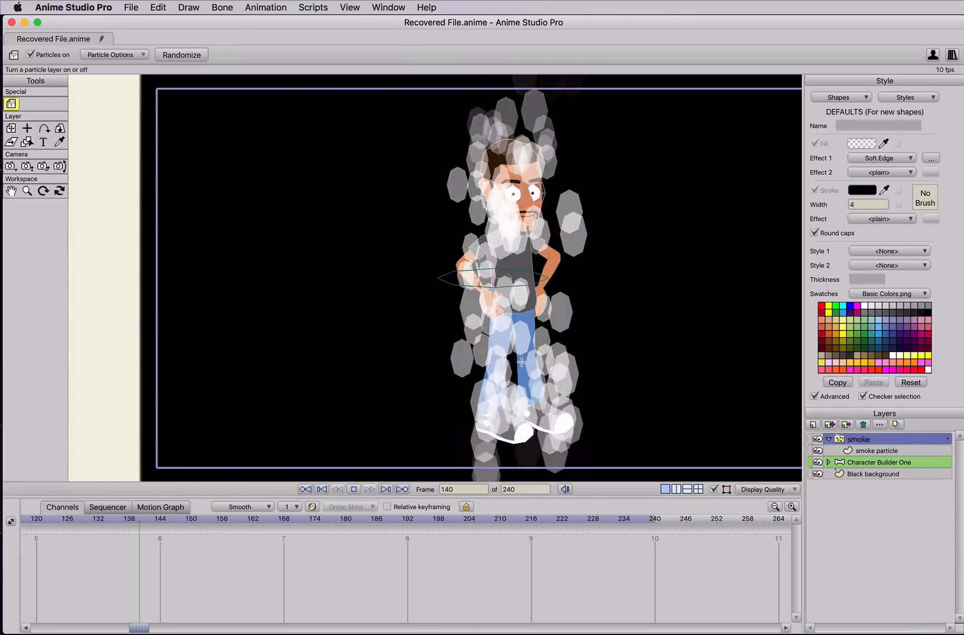
scroll(511, 322, "down", 3)
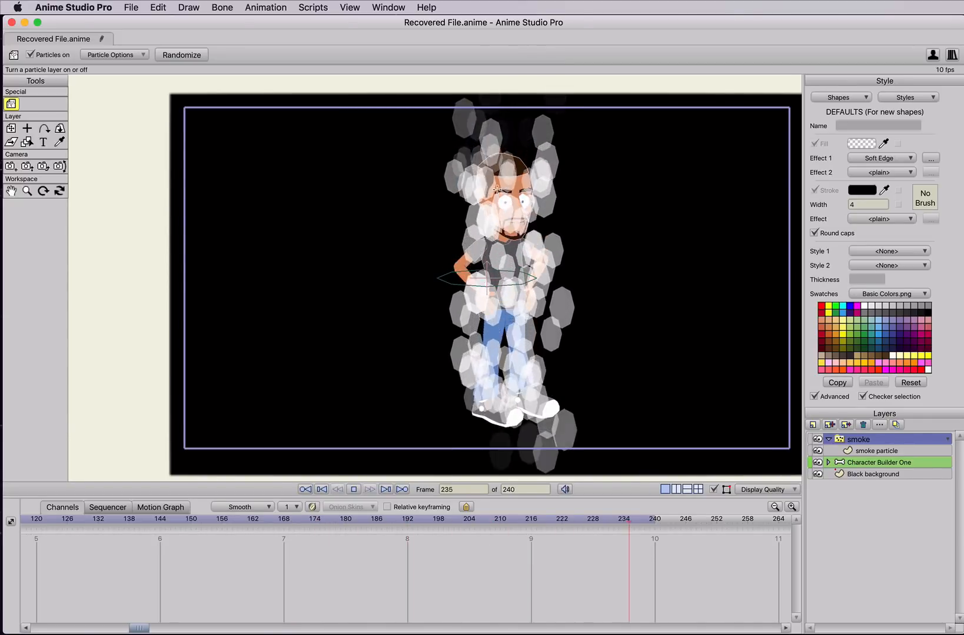
key("space")
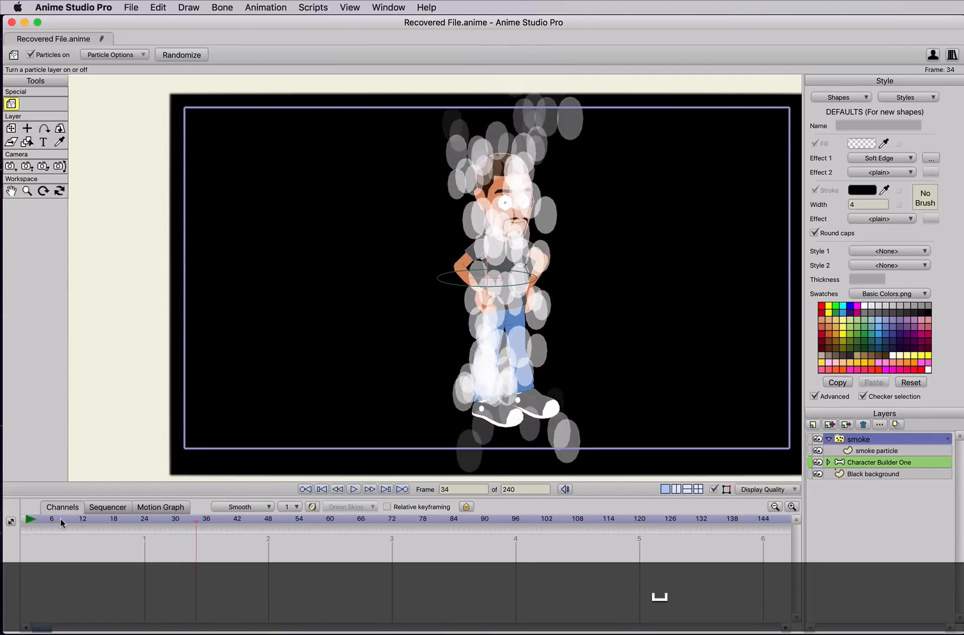
key("space")
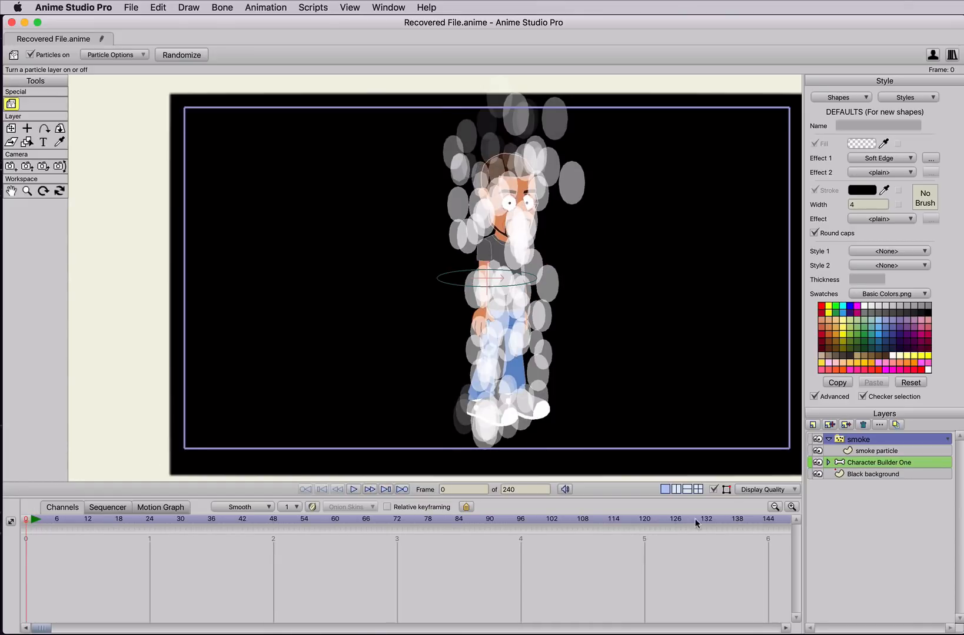
Step: Move the oval's frame 18 fill keyframes to about frame 37 and its frame 192 fill keyframes to about frame 176
left_click(865, 456)
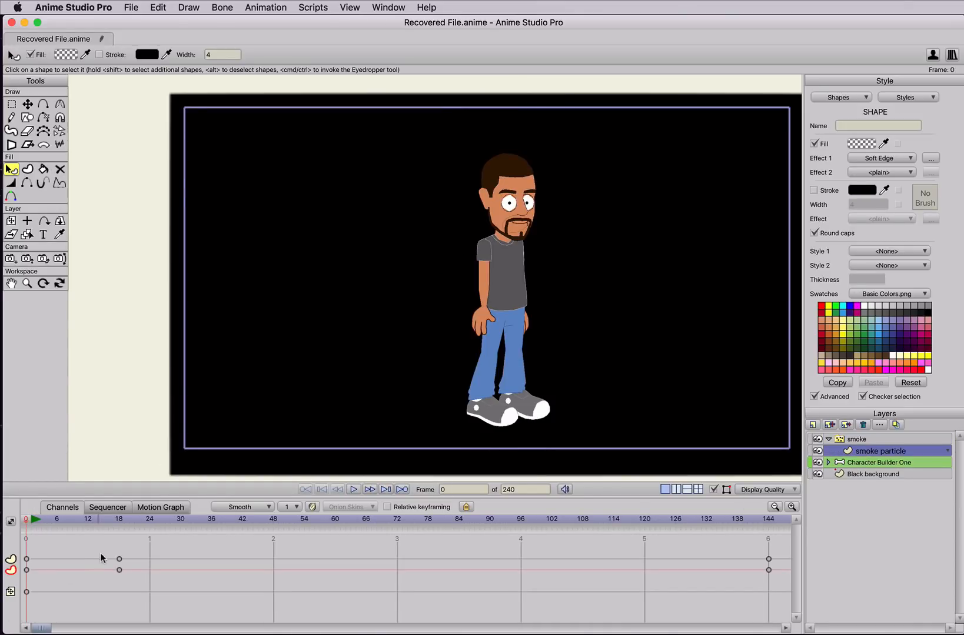
left_click_drag(103, 554, 219, 576)
left_click_drag(42, 518, 52, 519)
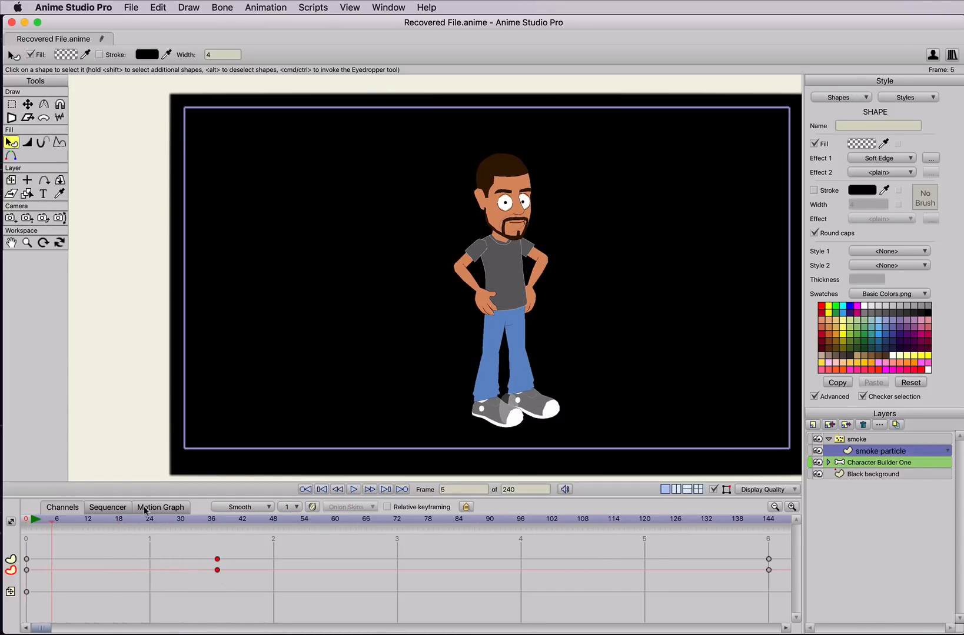
left_click_drag(54, 630, 167, 614)
left_click_drag(232, 550, 162, 570)
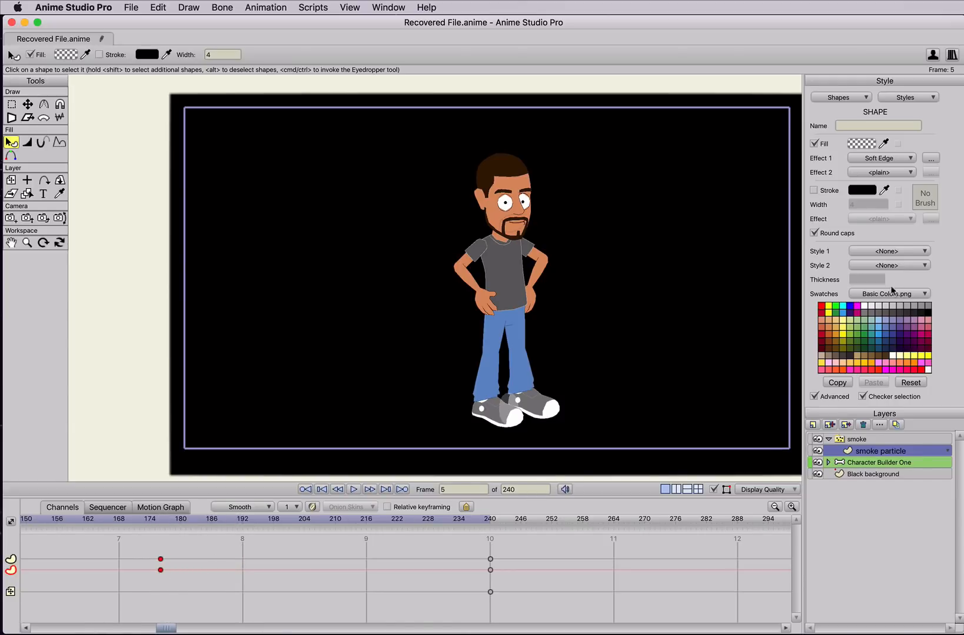
Step: Select the smoke layer, render a preview of frame 5 to check the smoke, and close the preview
left_click(857, 440)
scroll(433, 335, "down", 1)
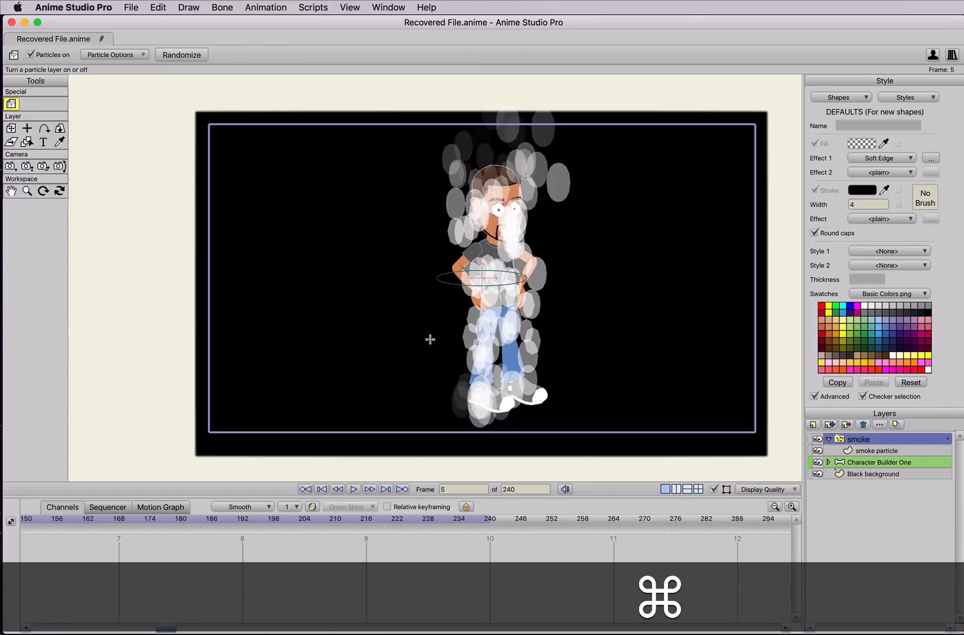
key("super+r")
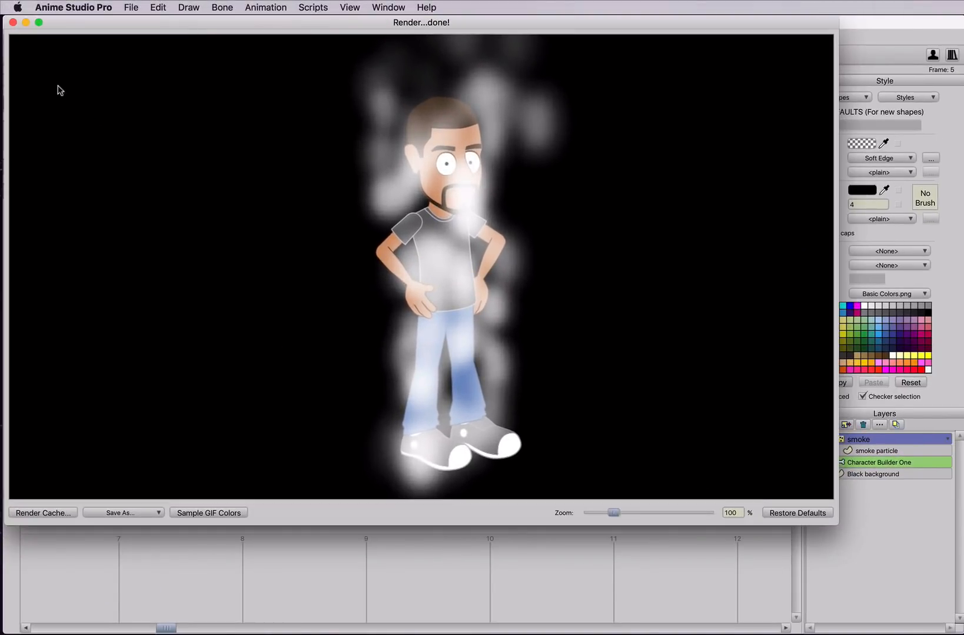
left_click(13, 22)
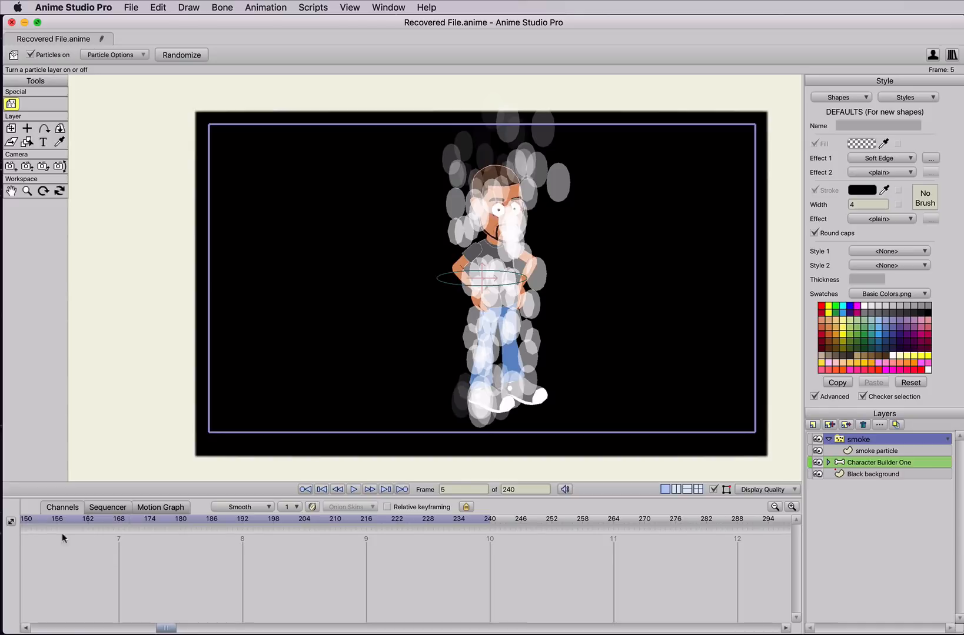
Step: At frame 0, shrink the smoke layer to a scale of 0.7752 in X and 0.7802 in Y, positioned over the character
left_click_drag(166, 630, 3, 628)
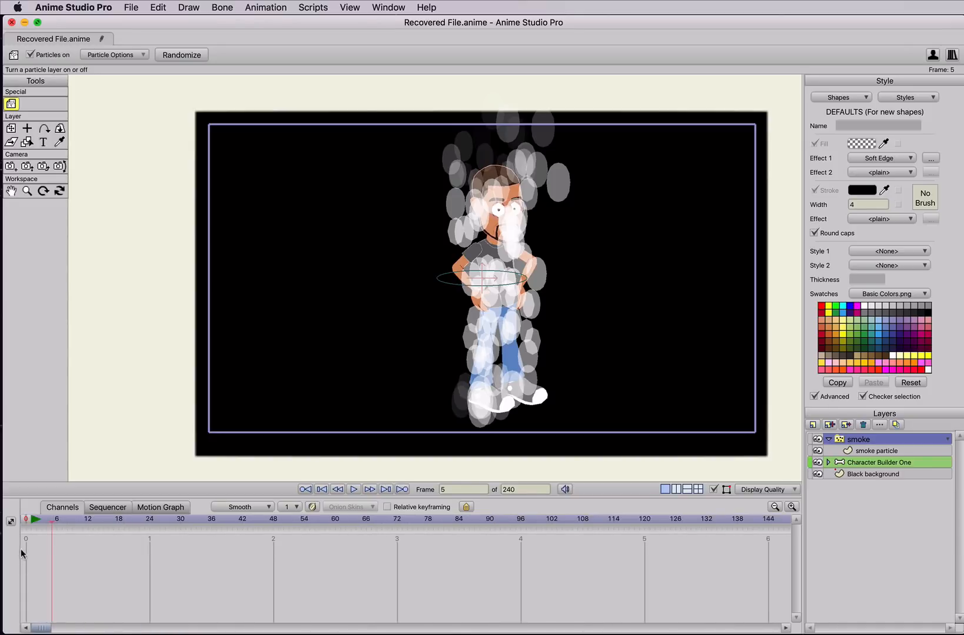
left_click(26, 520)
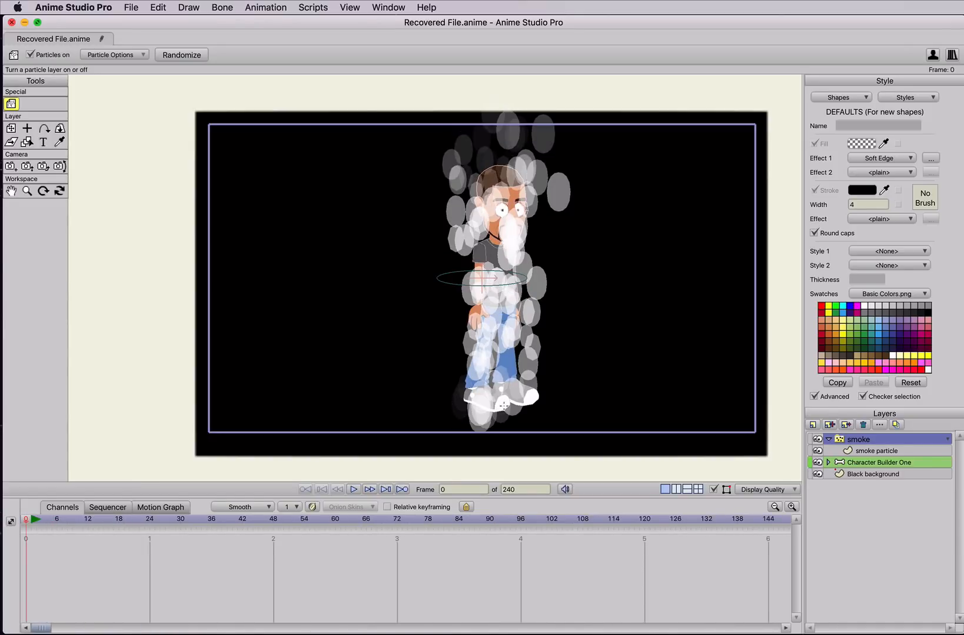
left_click(11, 129)
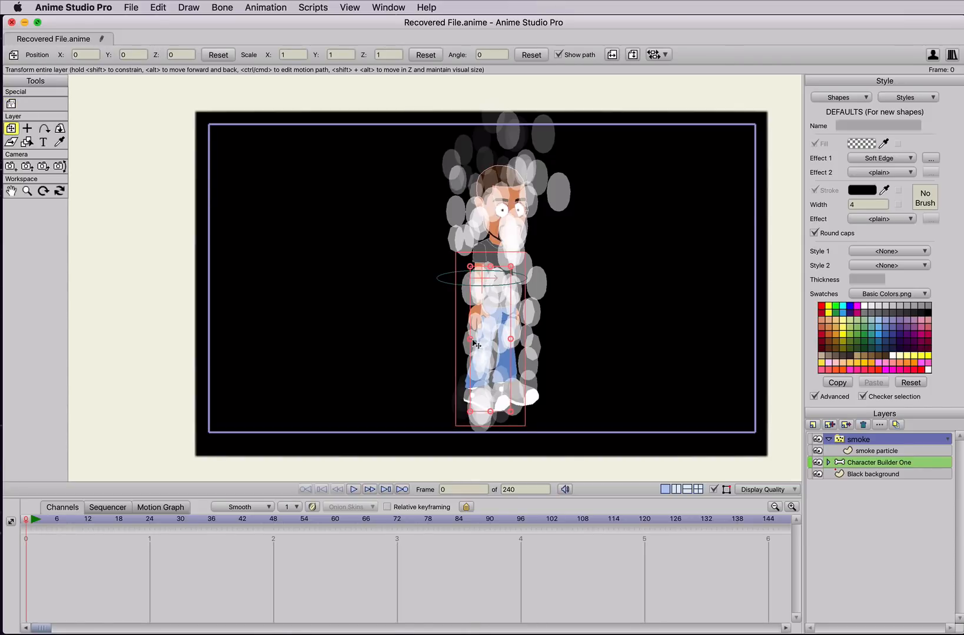
left_click_drag(470, 339, 474, 341)
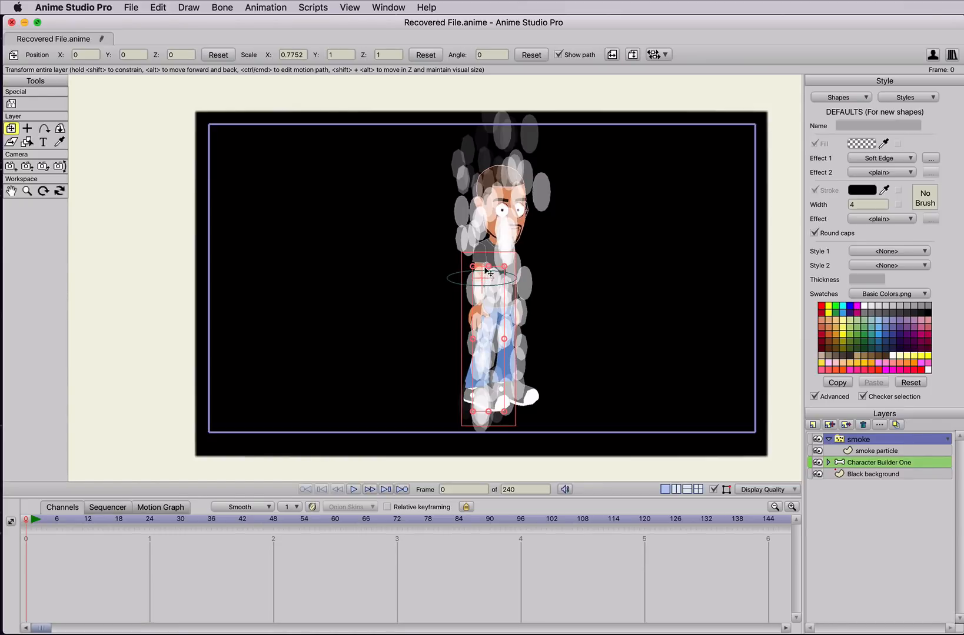
left_click_drag(488, 267, 487, 319)
Step: Render a preview of frame 0 to check the smaller smoke, and close the preview
key("super")
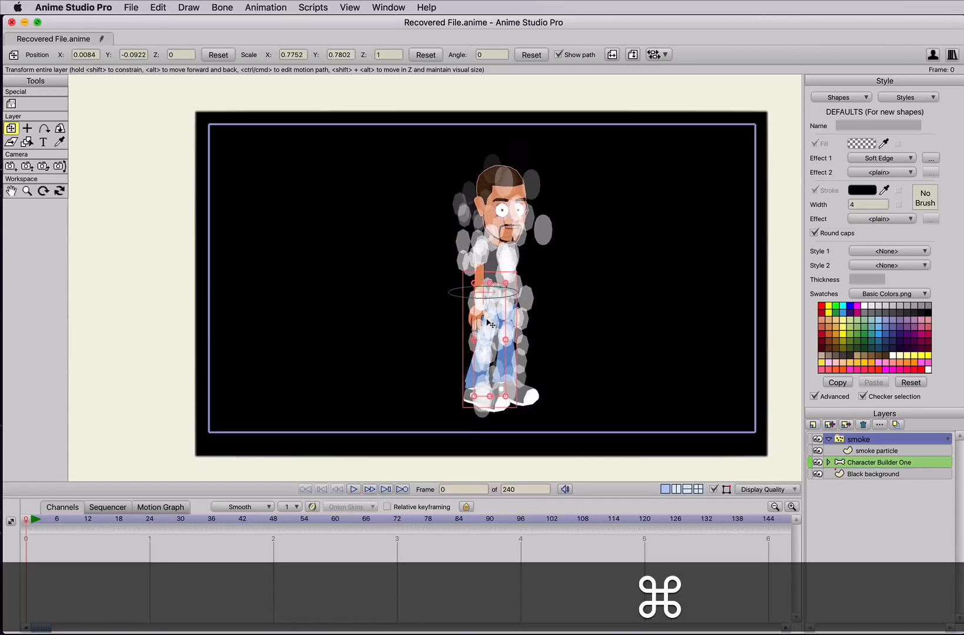
key("super+r")
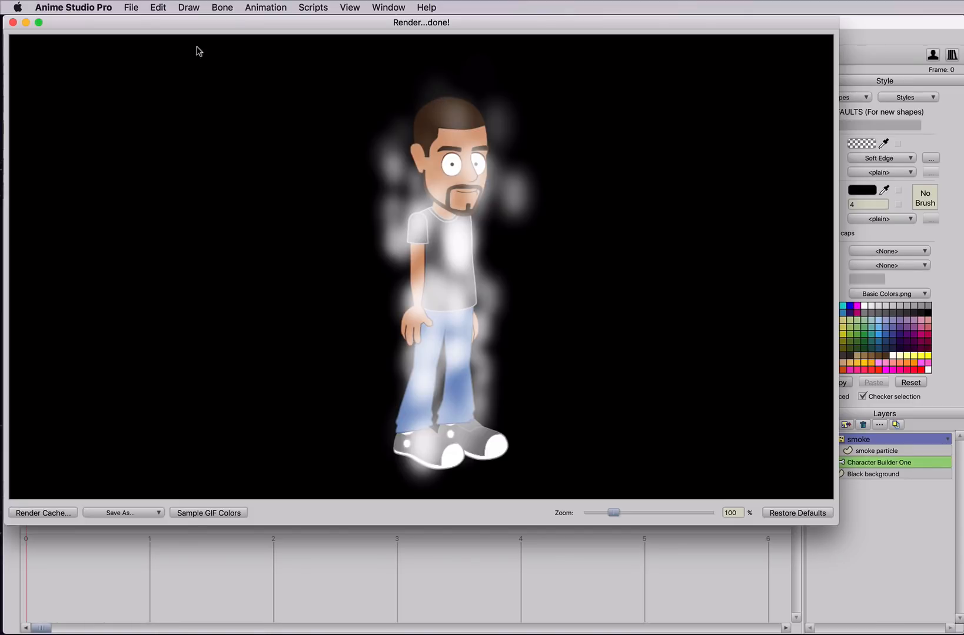
key("ctrl+Up")
left_click(197, 283)
left_click(13, 22)
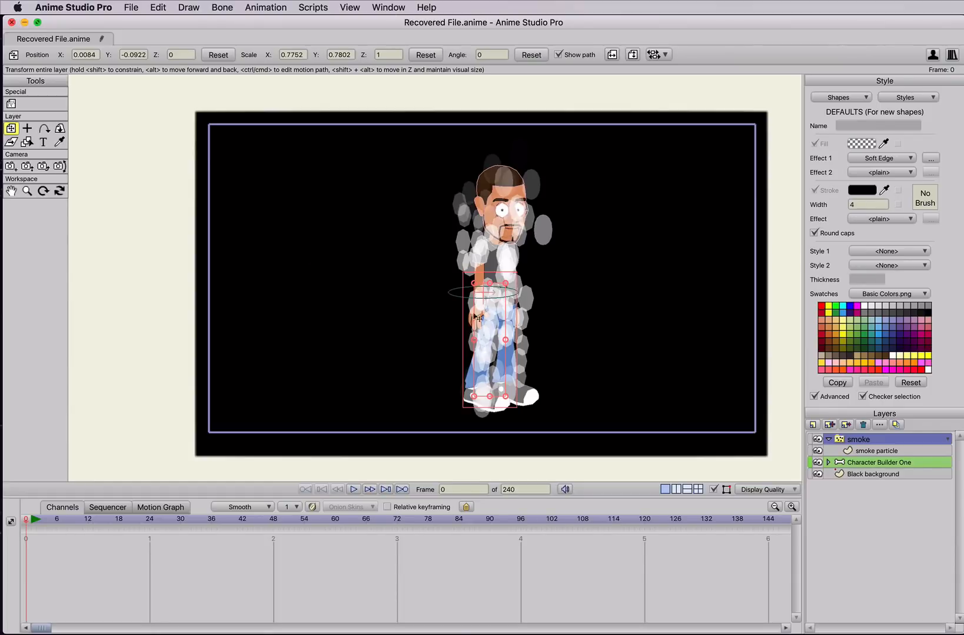
Step: Stretch the smoke layer to a Y scale of 0.8828 and move it to X 0.0042, Y -0.0252
left_click_drag(489, 283, 489, 282)
left_click_drag(489, 374, 491, 366)
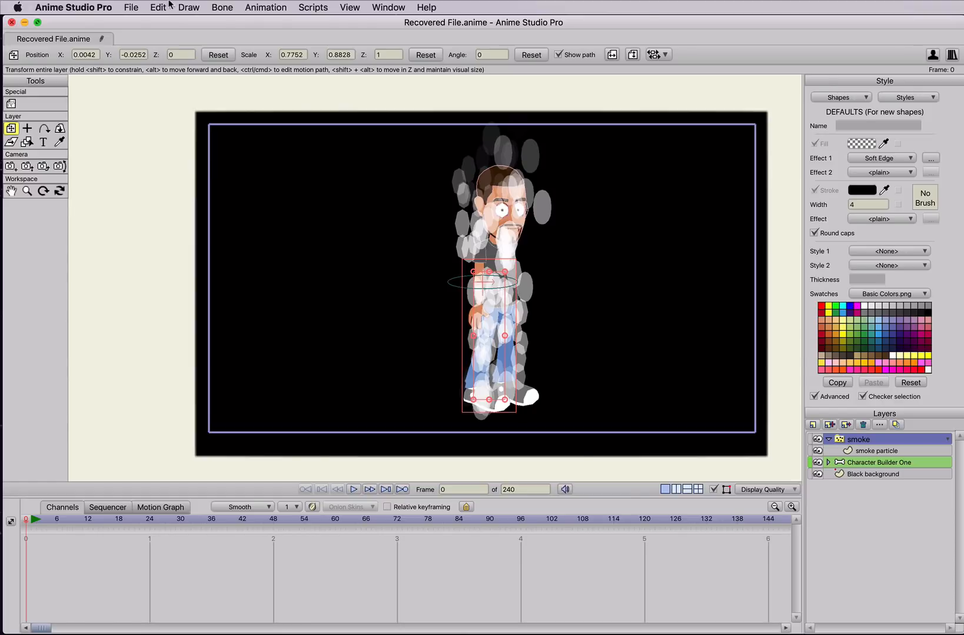
Step: Export frames 1 to 200 of the animation as the MP4 file smoke.mp4
left_click(127, 6)
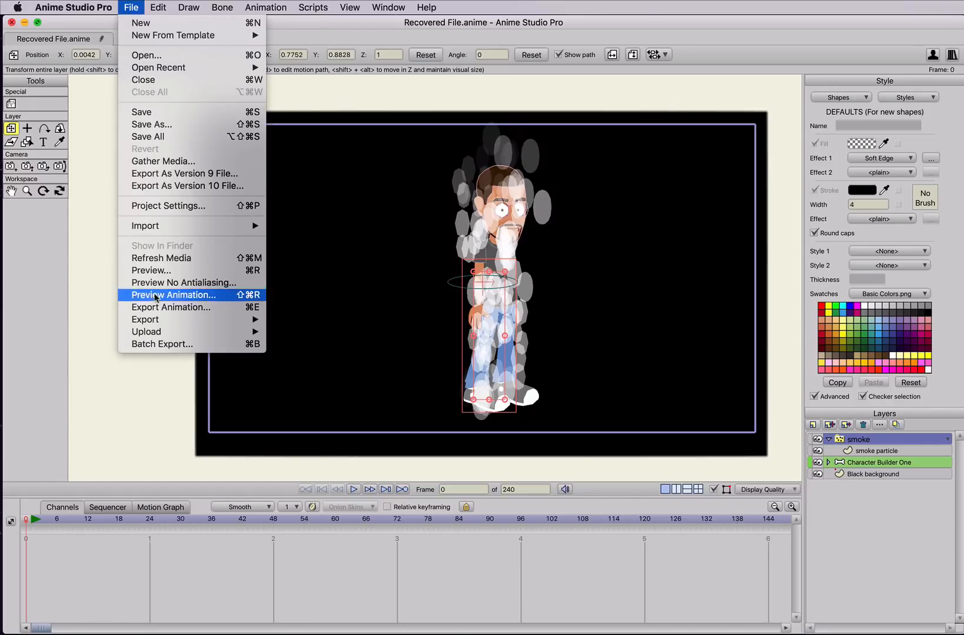
left_click(138, 307)
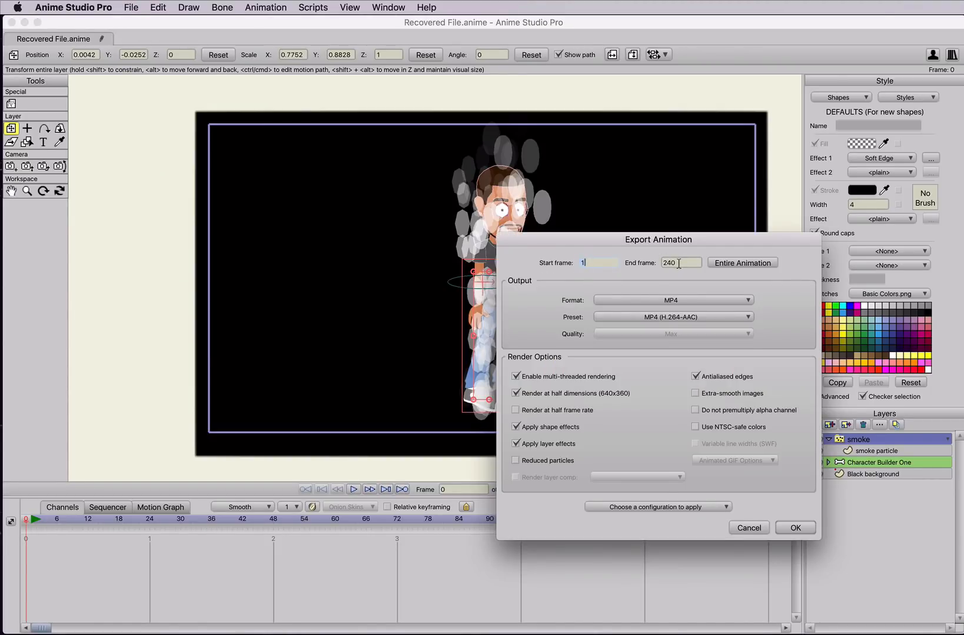
key("Tab")
type("200")
left_click(797, 533)
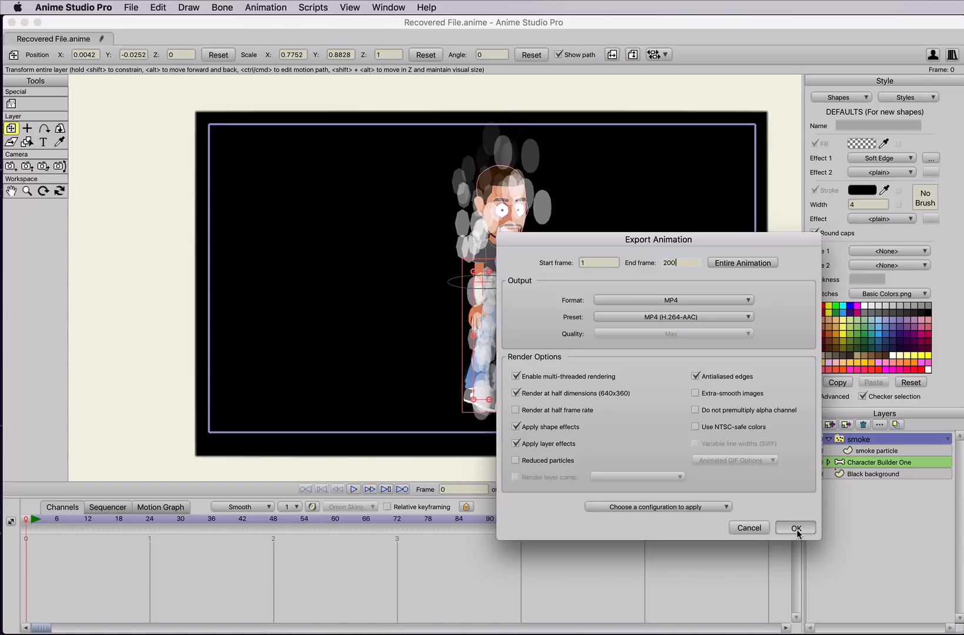
left_click(796, 530)
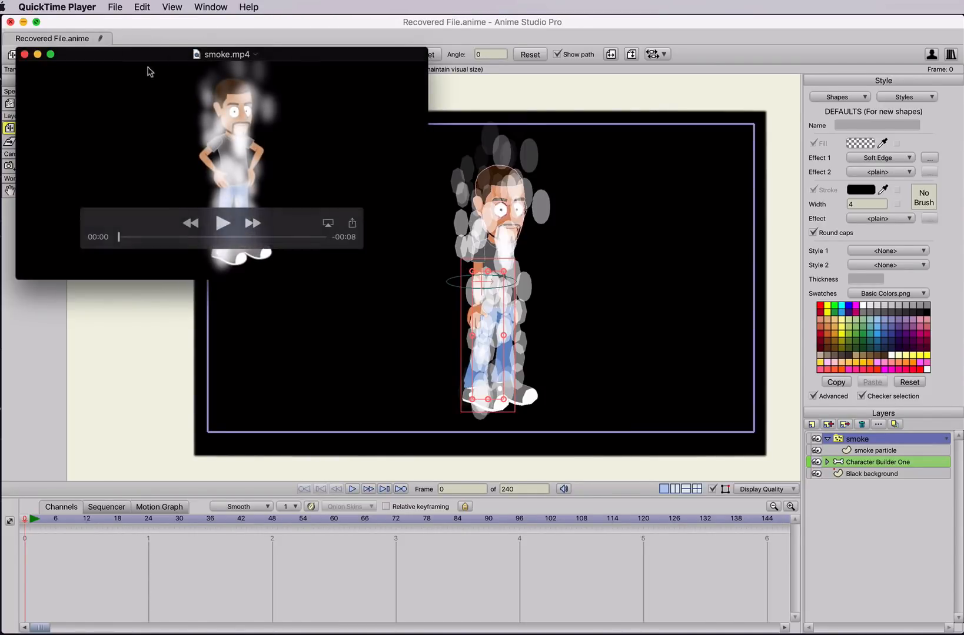
Step: Play the exported smoke.mp4 twice in QuickTime Player to review the rising smoke around the character
left_click_drag(148, 71, 236, 112)
left_click_drag(511, 310, 515, 304)
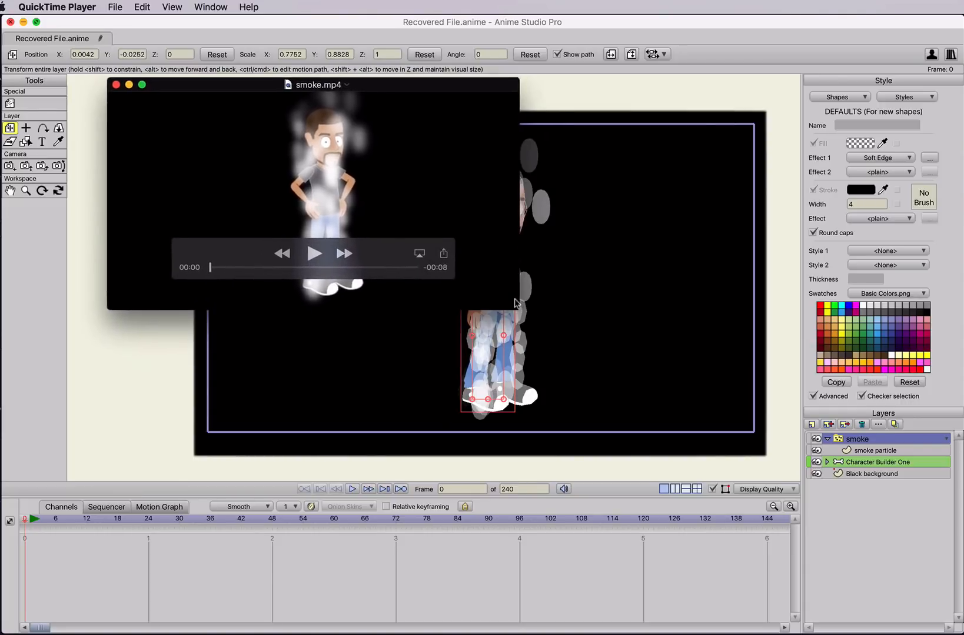
left_click(314, 254)
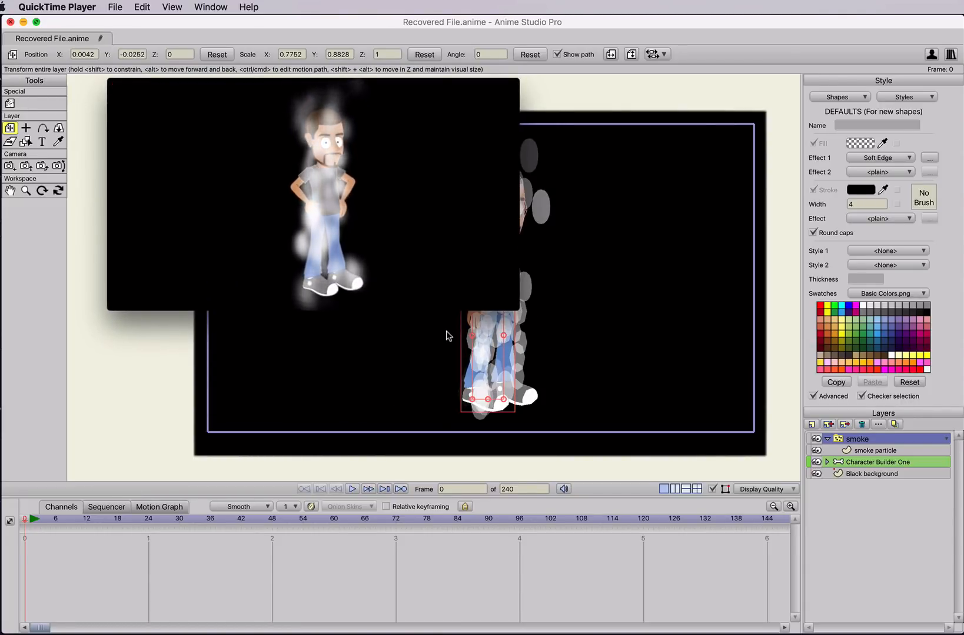
mouse_move(318, 294)
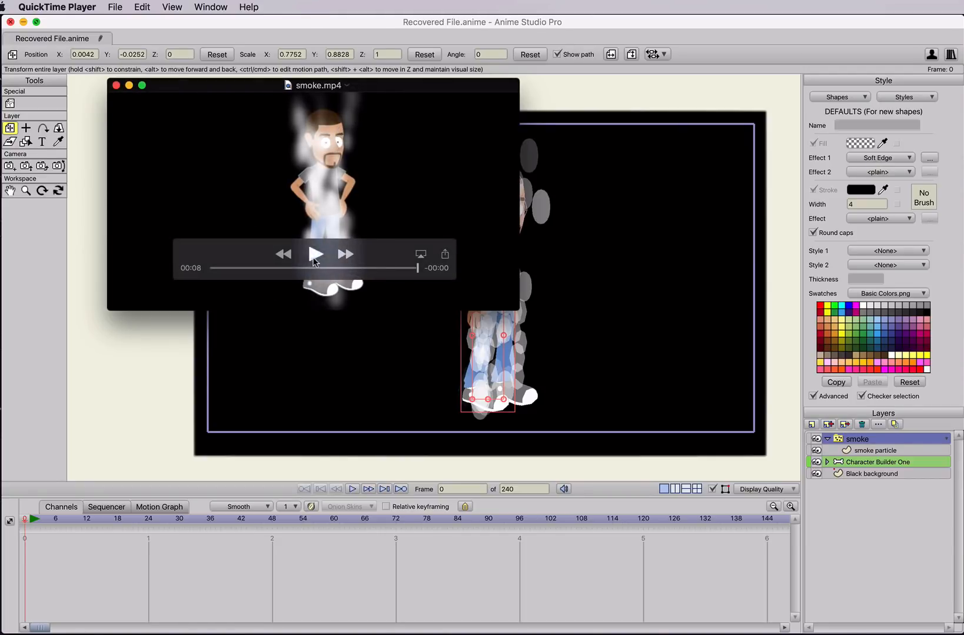
left_click(314, 257)
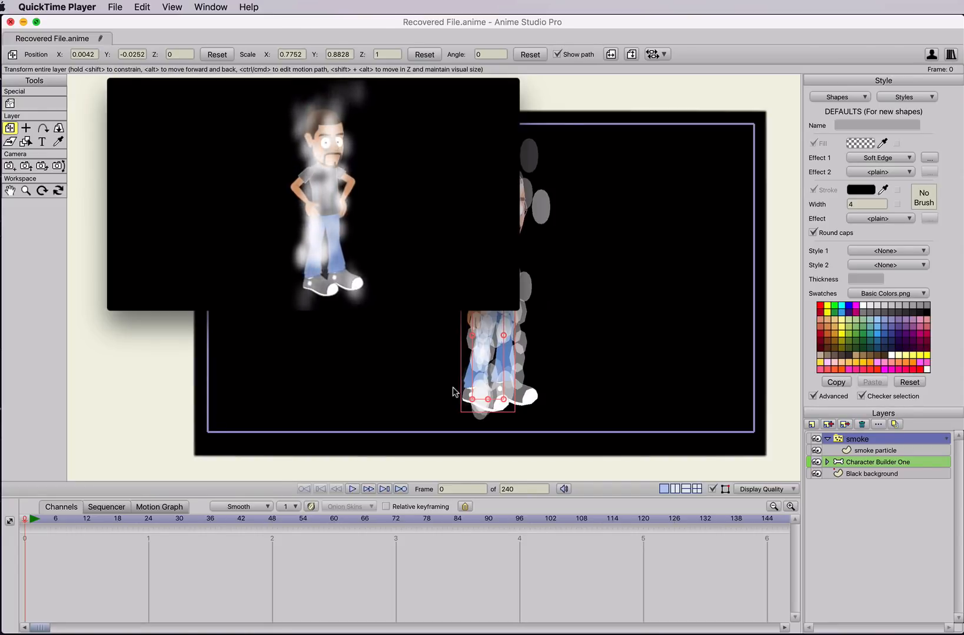
mouse_move(357, 275)
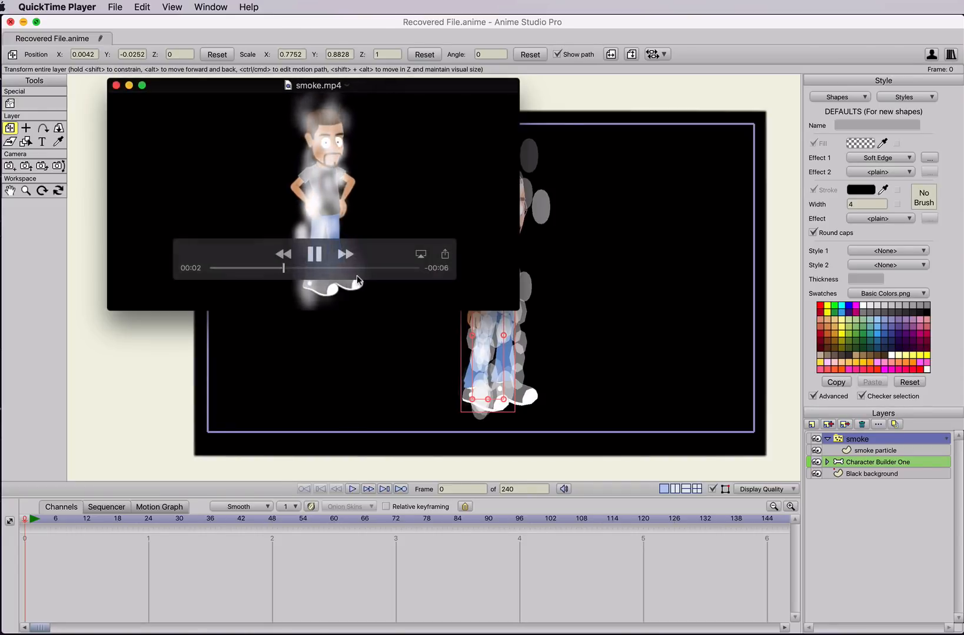
Step: Close the smoke.mp4 video and scale the smoke layer to X 0.7052, Y 0.6533 at position X -0.0042, Y -0.1468
left_click(314, 254)
left_click(116, 86)
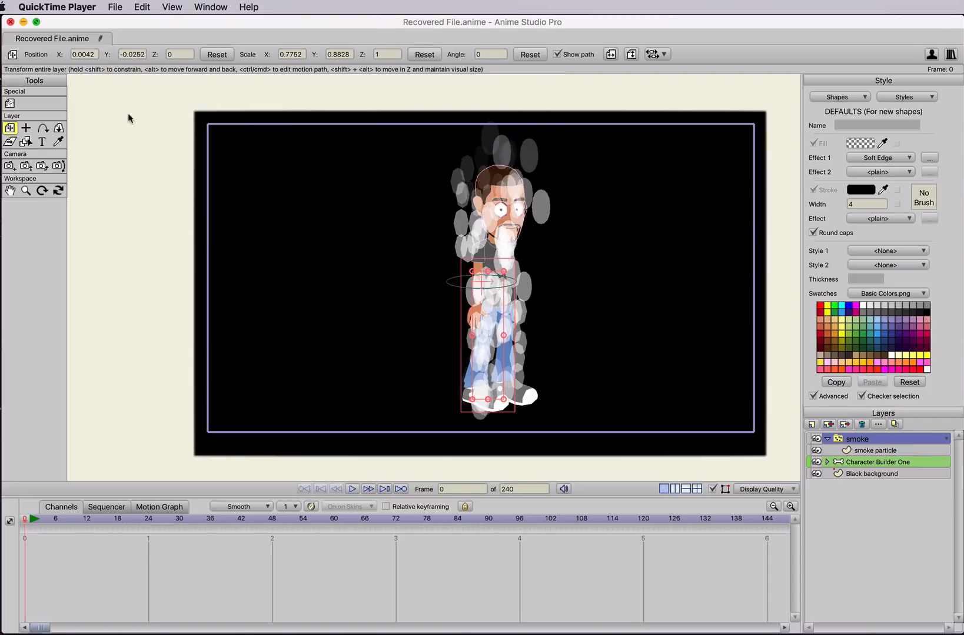
left_click(498, 362)
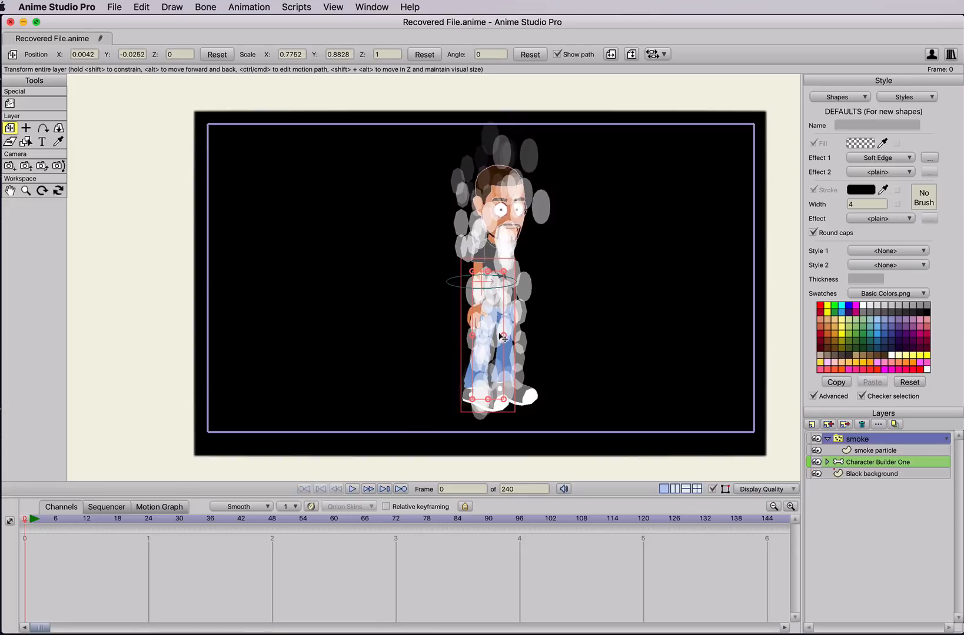
mouse_move(503, 337)
left_mouse_down()
mouse_move(548, 334)
mouse_move(497, 339)
left_mouse_up()
left_click_drag(488, 402, 497, 338)
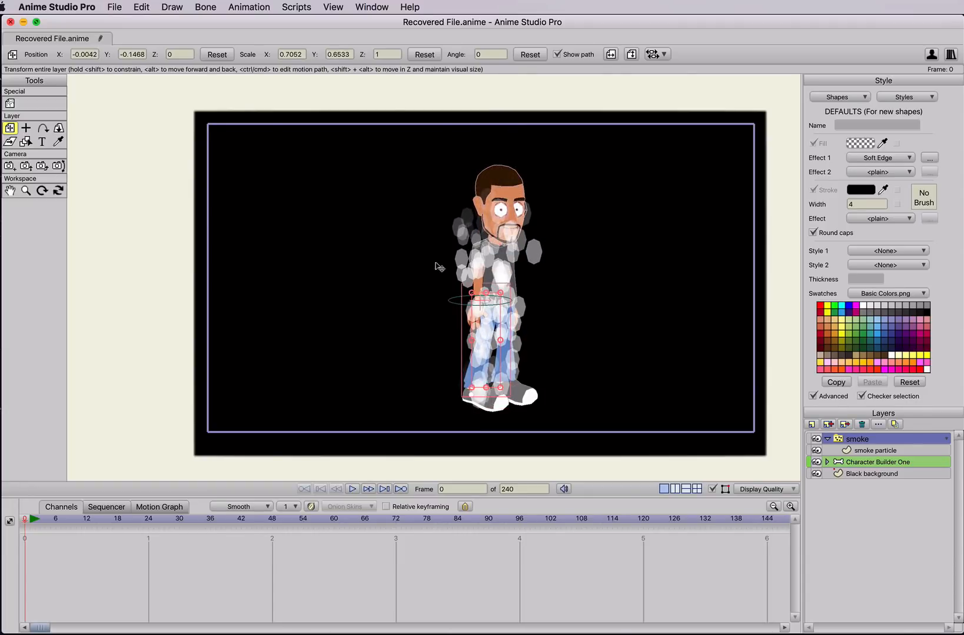
Step: Set both the preview particles and the particle count of the smoke layer to 70
left_click(10, 104)
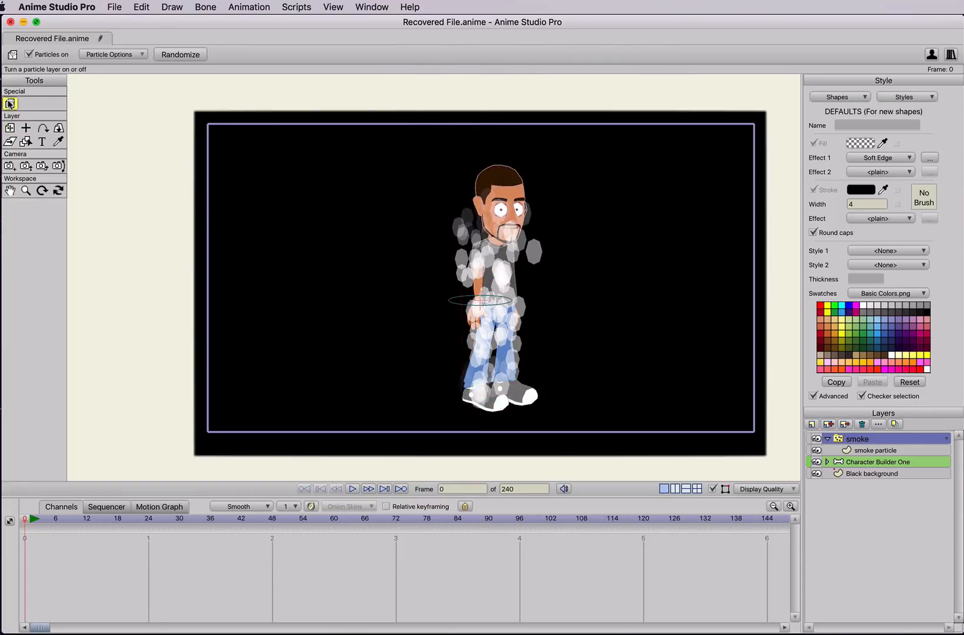
left_click(97, 55)
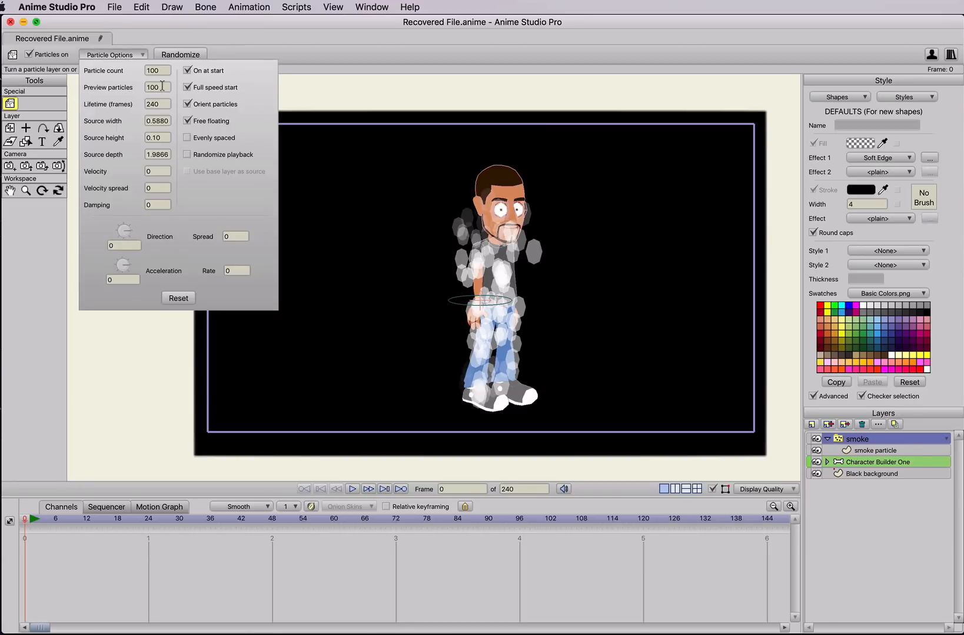
left_click_drag(162, 87, 125, 85)
type("70")
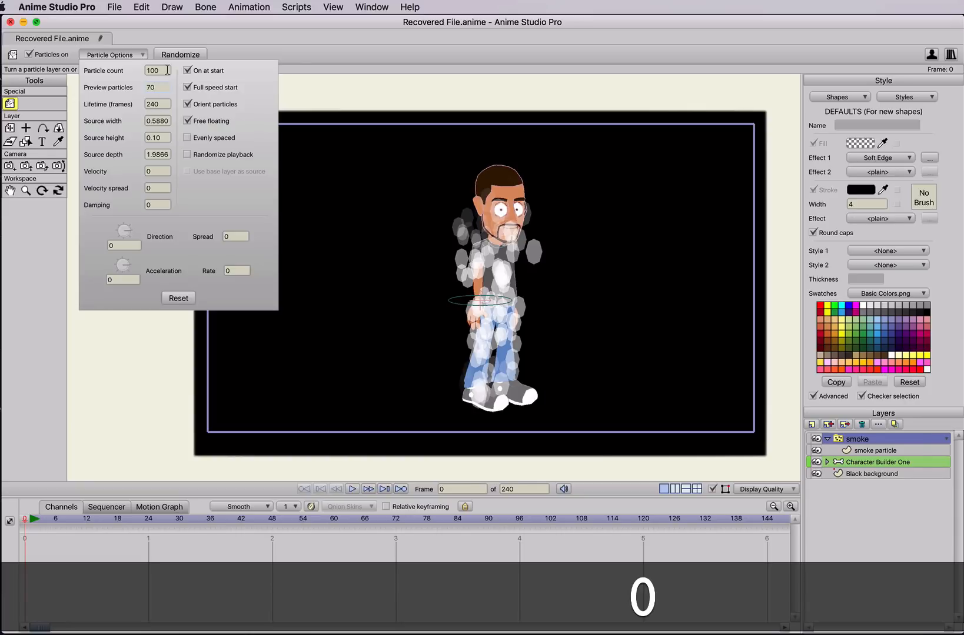
left_click_drag(167, 70, 135, 71)
type("70")
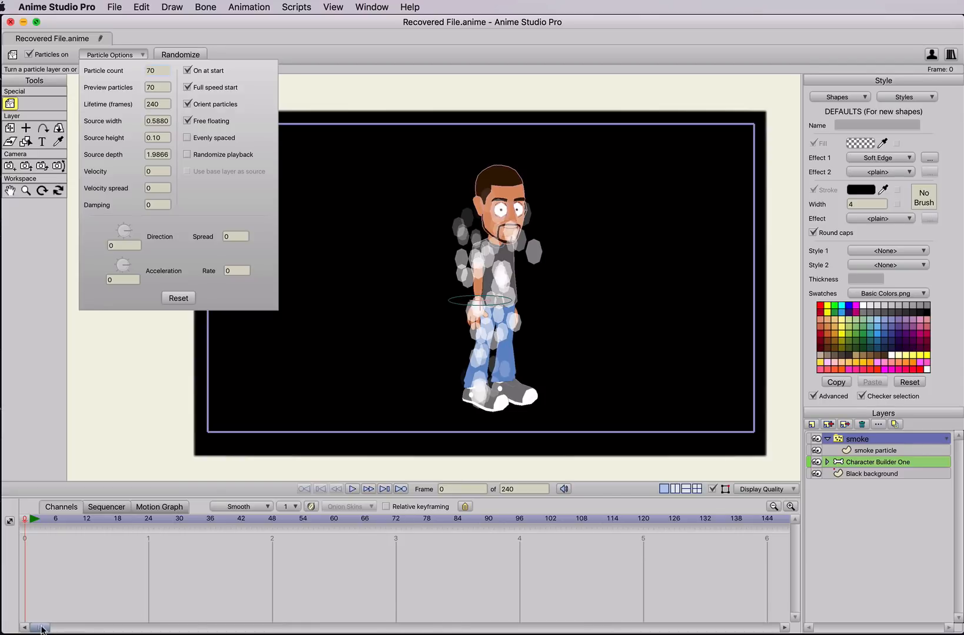
Step: Move the smoke particle's final keyframes from frame 240 to frame 312 and set the animation's end frame to 312
left_click_drag(41, 628, 105, 628)
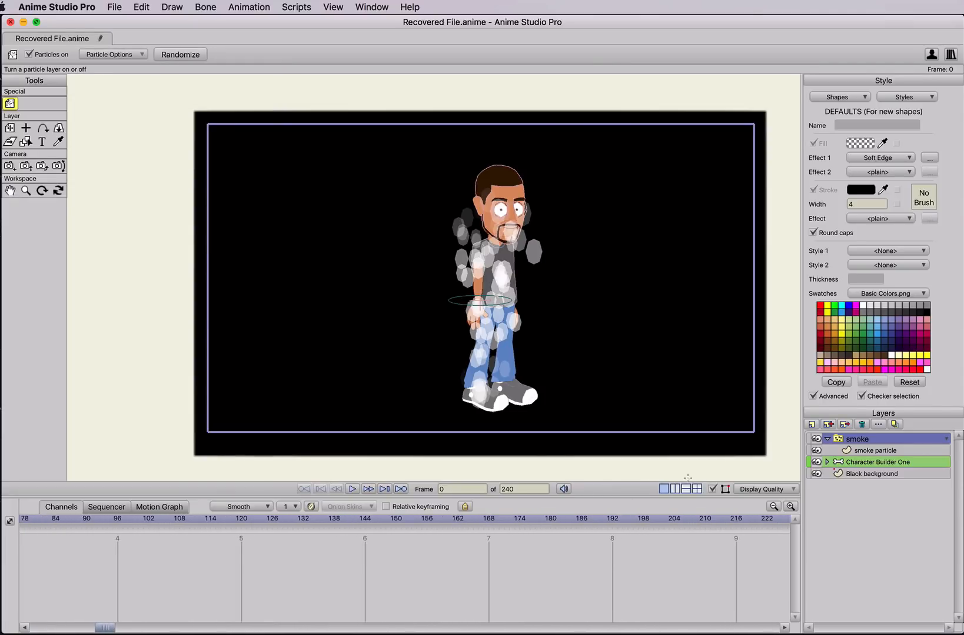
left_click(865, 451)
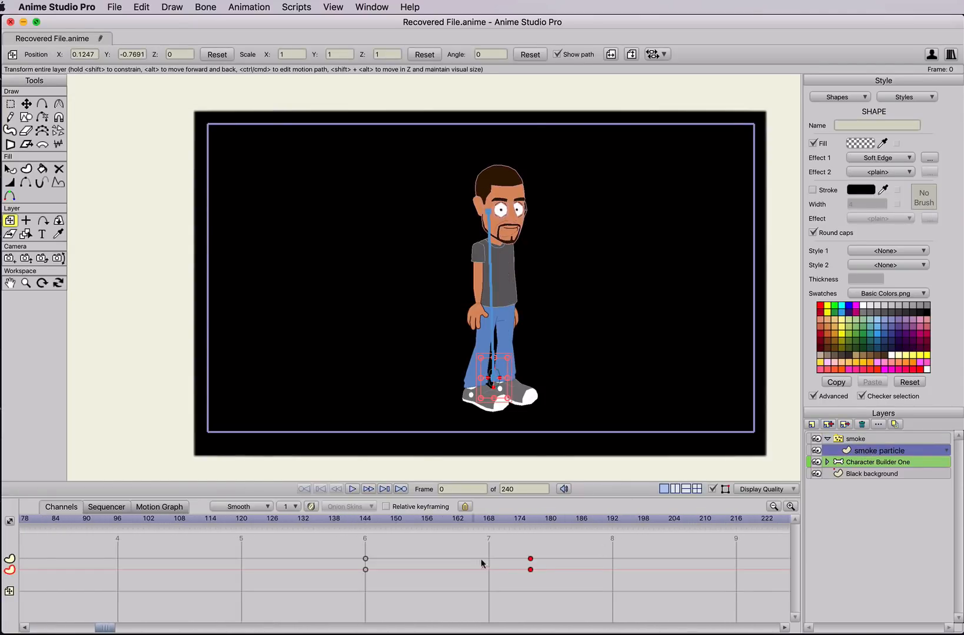
left_click_drag(112, 628, 216, 628)
left_click_drag(190, 542, 221, 600)
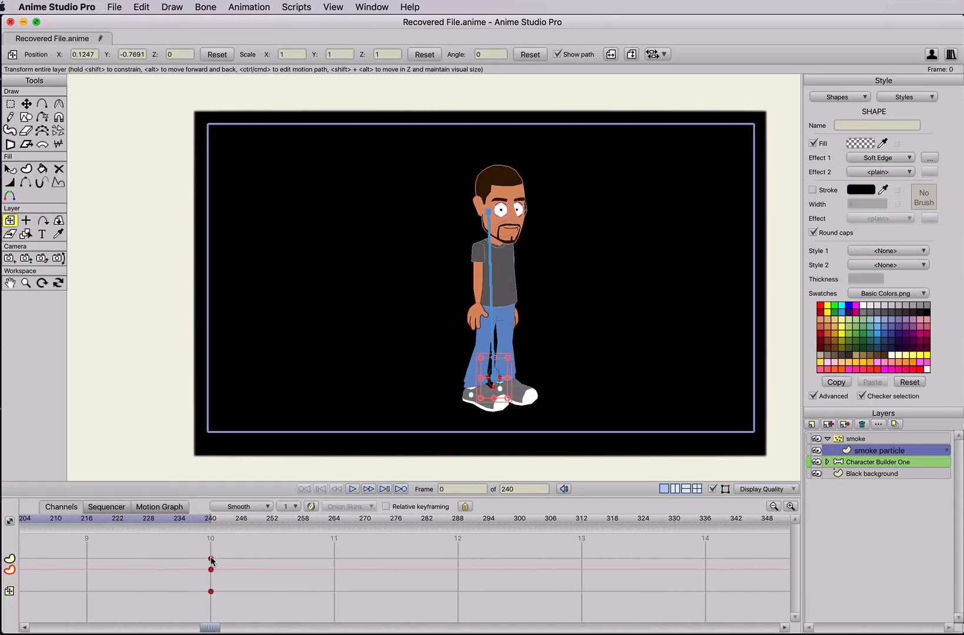
left_click_drag(211, 558, 582, 581)
left_click(511, 487)
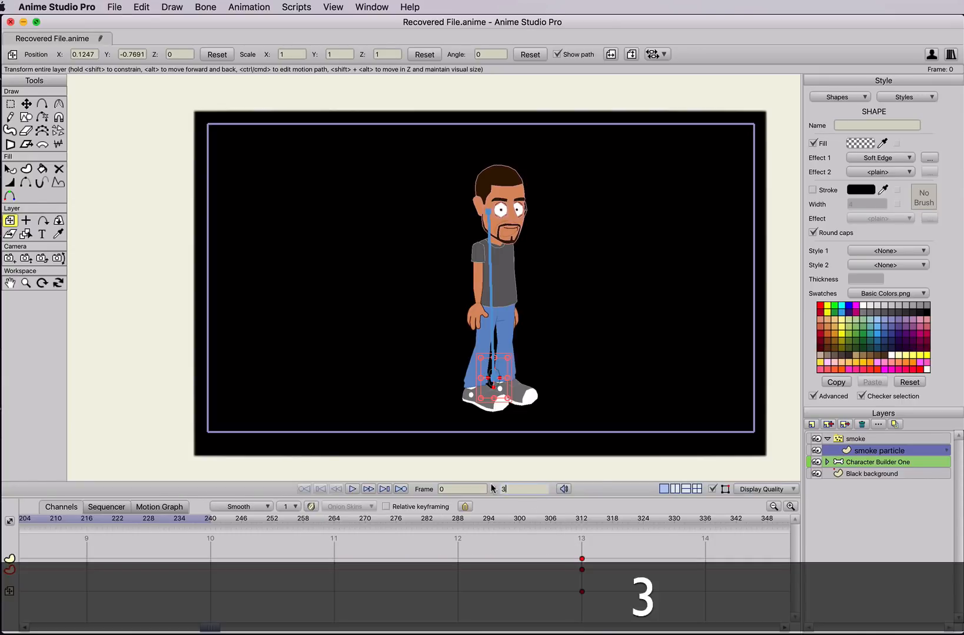
type("312")
key("Tab")
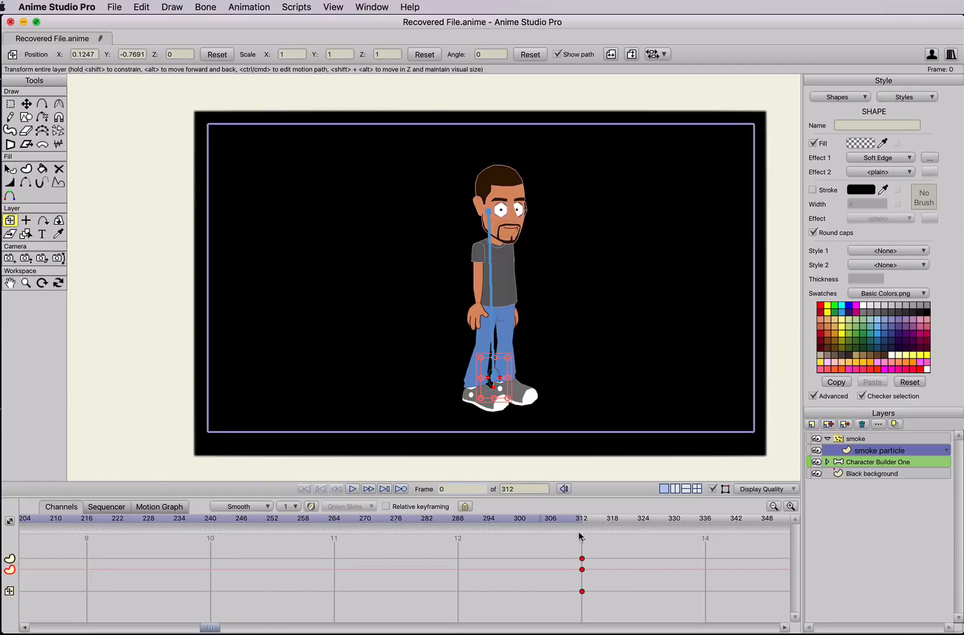
Step: Move the smoke particle's second-to-last shape keyframes to about frame 268
left_click_drag(210, 629, 166, 629)
left_click_drag(133, 588, 589, 570)
key("alt+space")
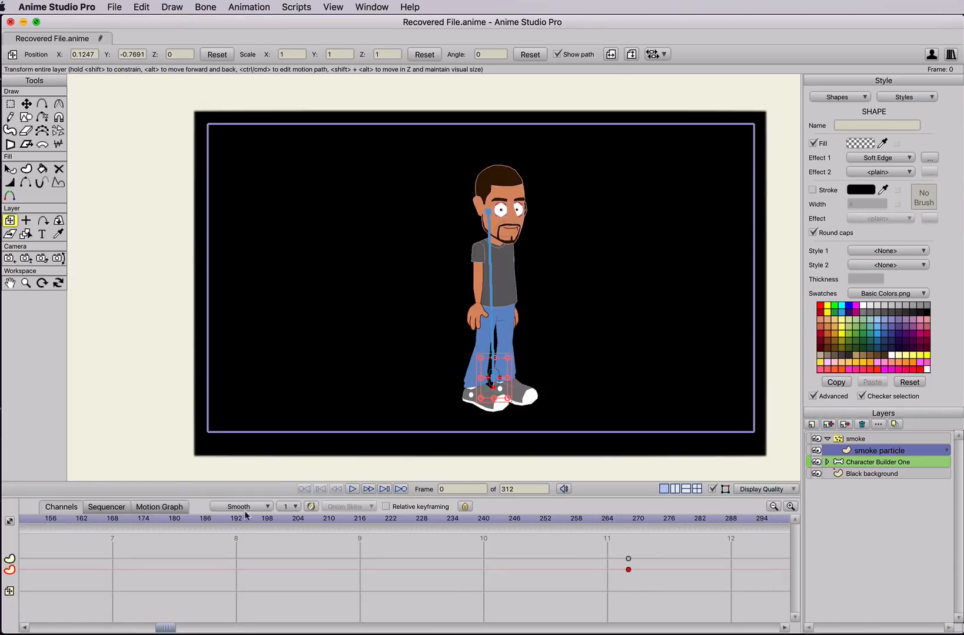
Step: Select the smoke layer and play the animation to check the slower particle motion
left_click(863, 441)
key("space")
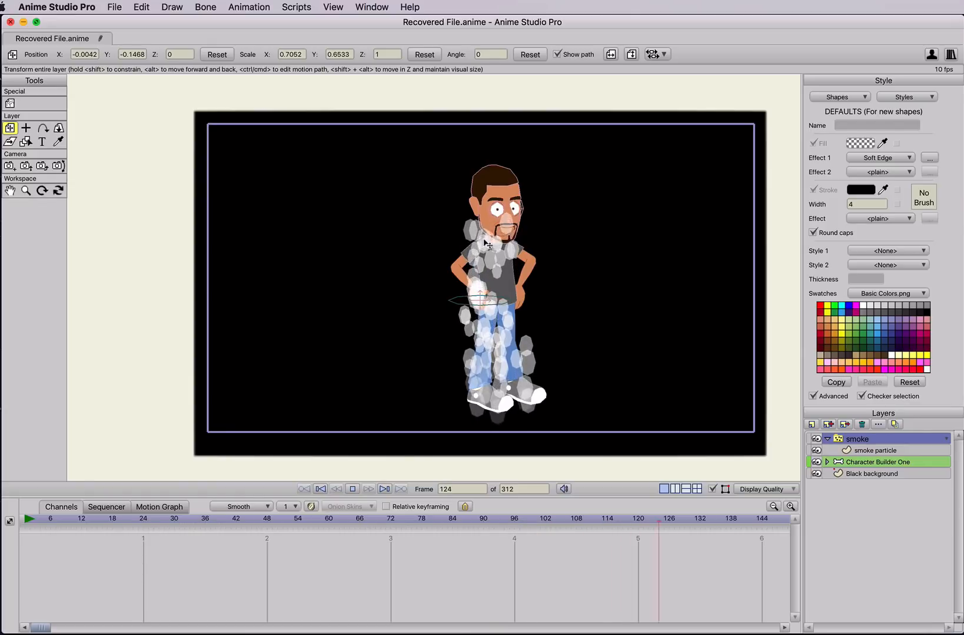
key("space")
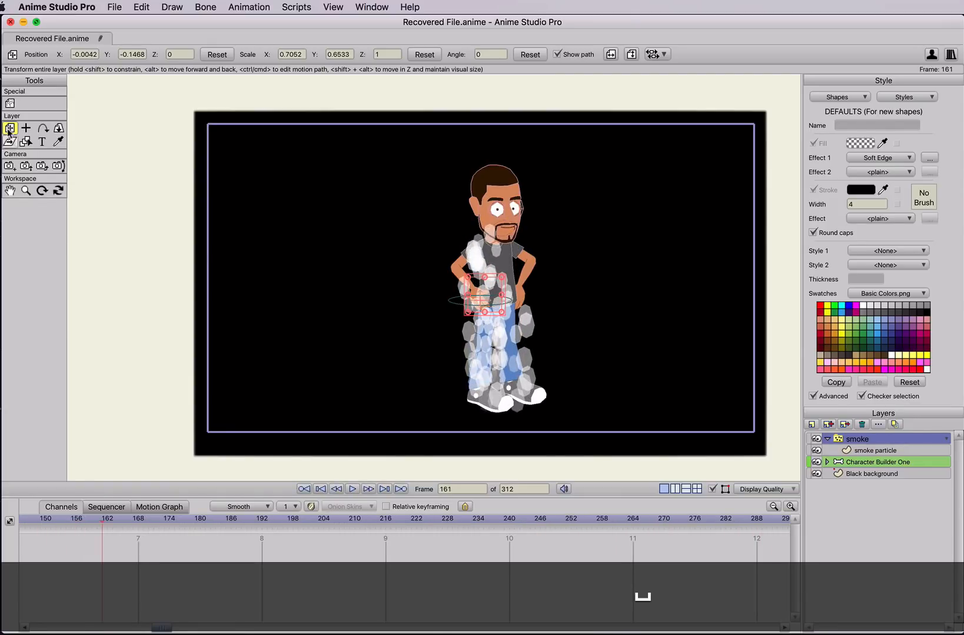
Step: Set the smoke layer's particle lifetime to 312 frames
left_click_drag(162, 628, 39, 628)
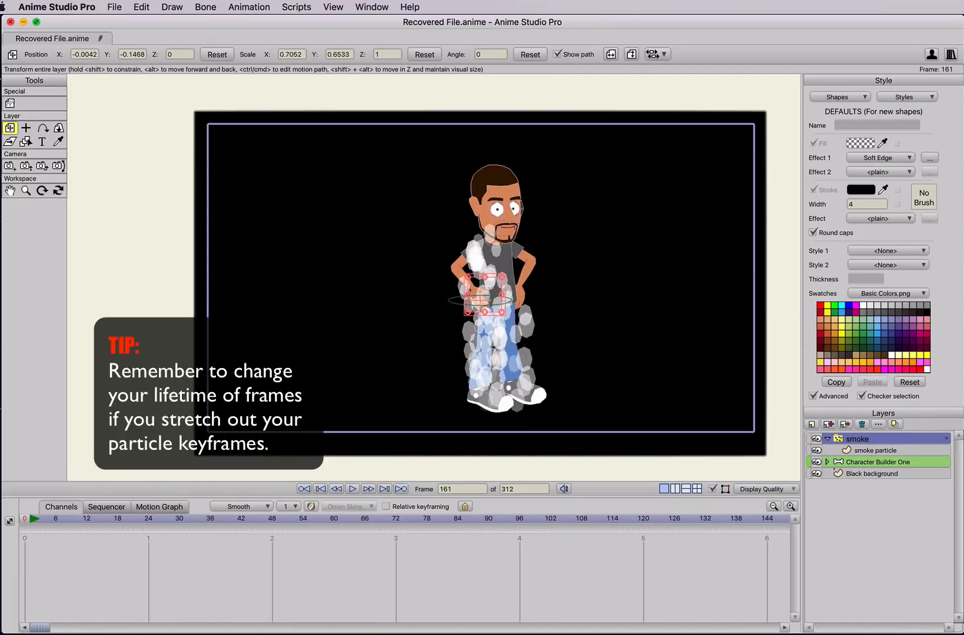
left_click(9, 103)
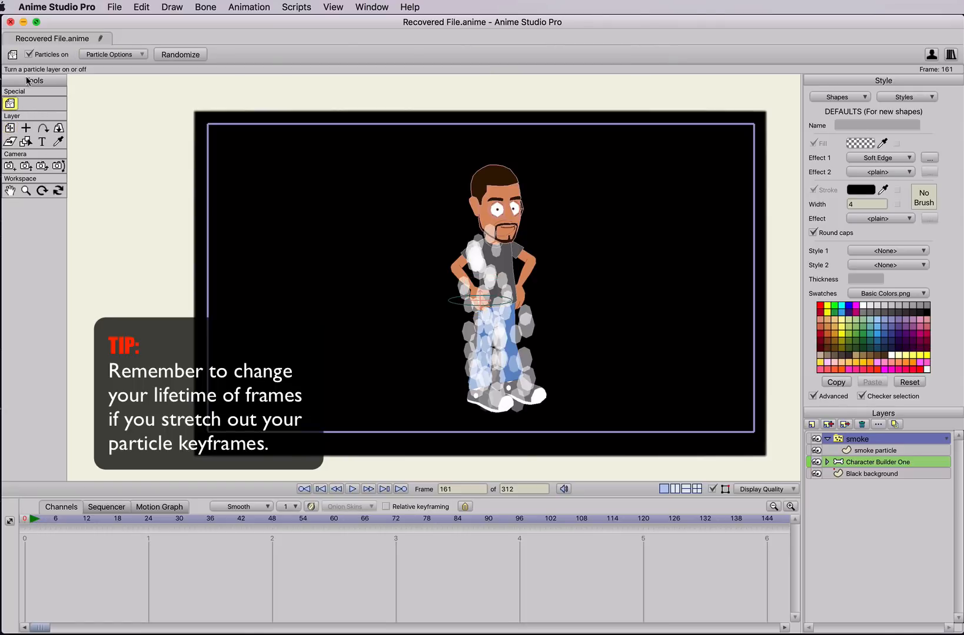
left_click(98, 55)
double_click(170, 103)
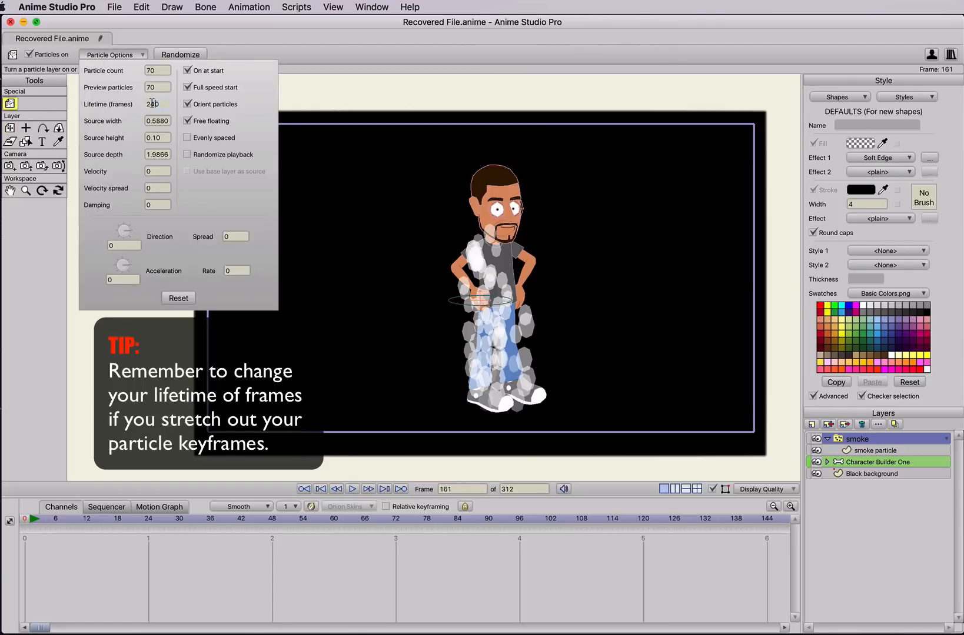
type("312")
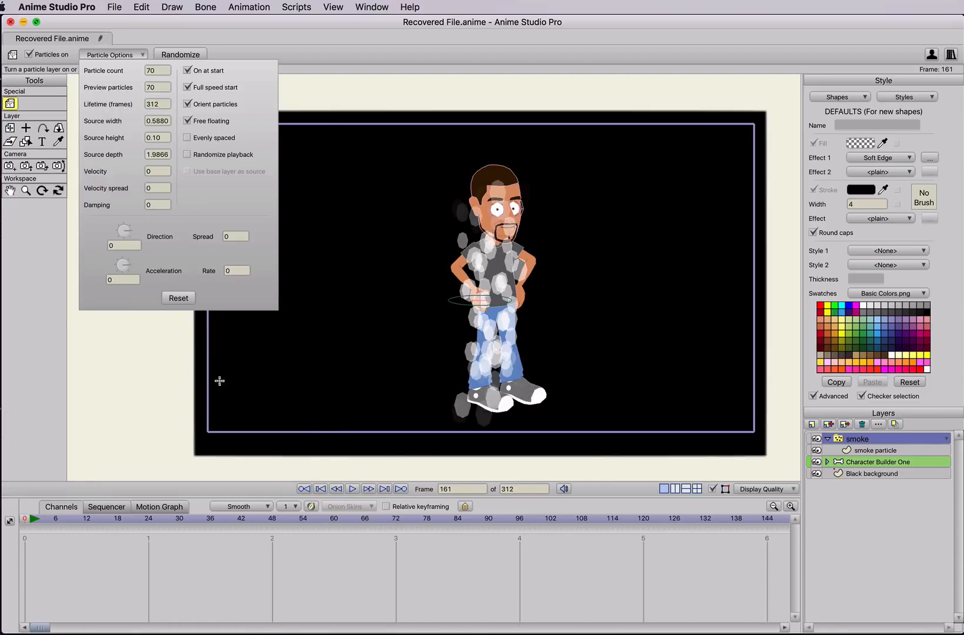
left_click(45, 523)
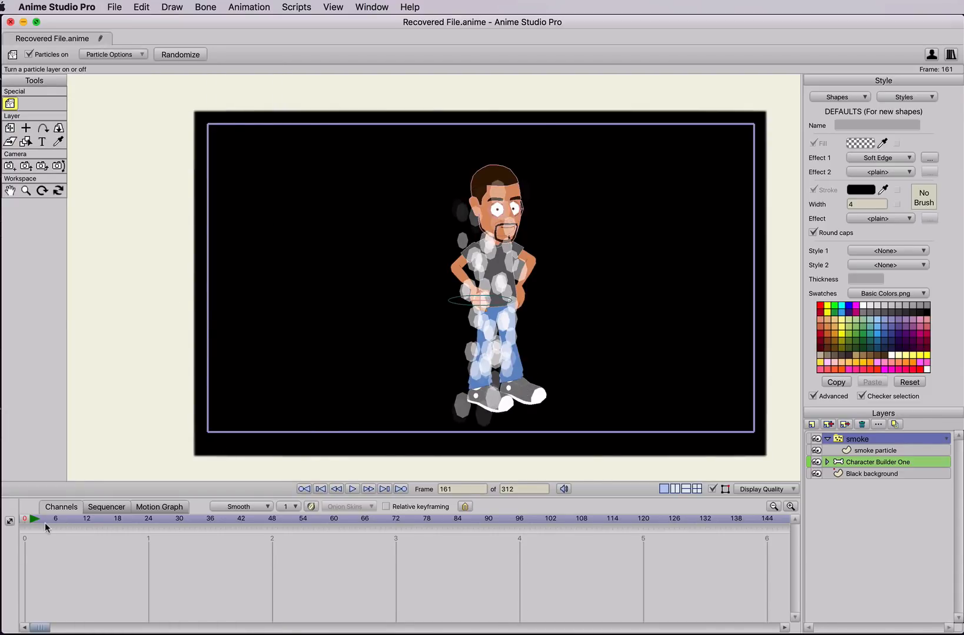
Step: Play the animation, try to stretch the smoke layer to a Y scale of 0.7516 at frame 272, and undo it
key("space")
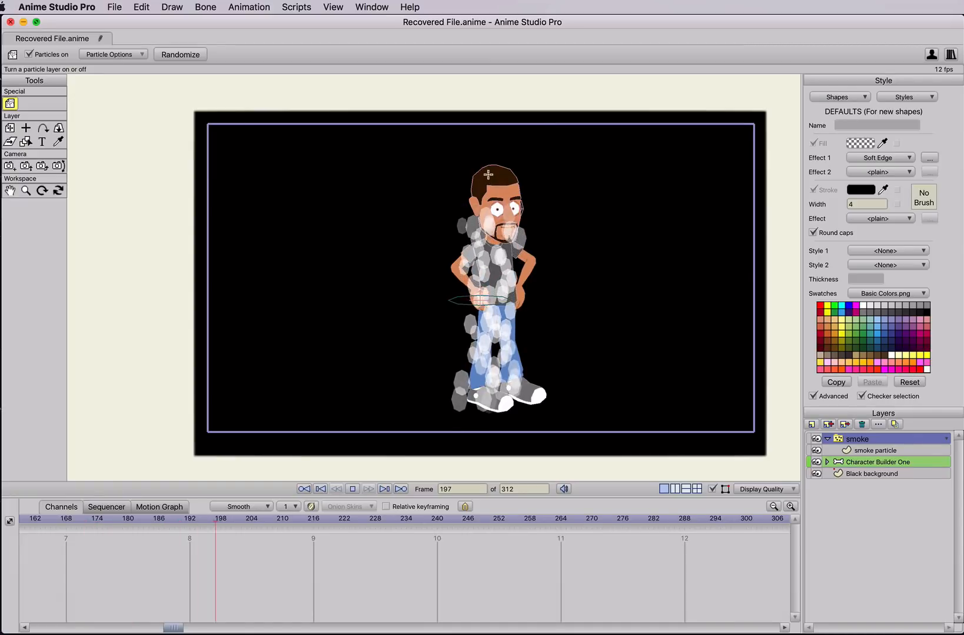
left_click(10, 129)
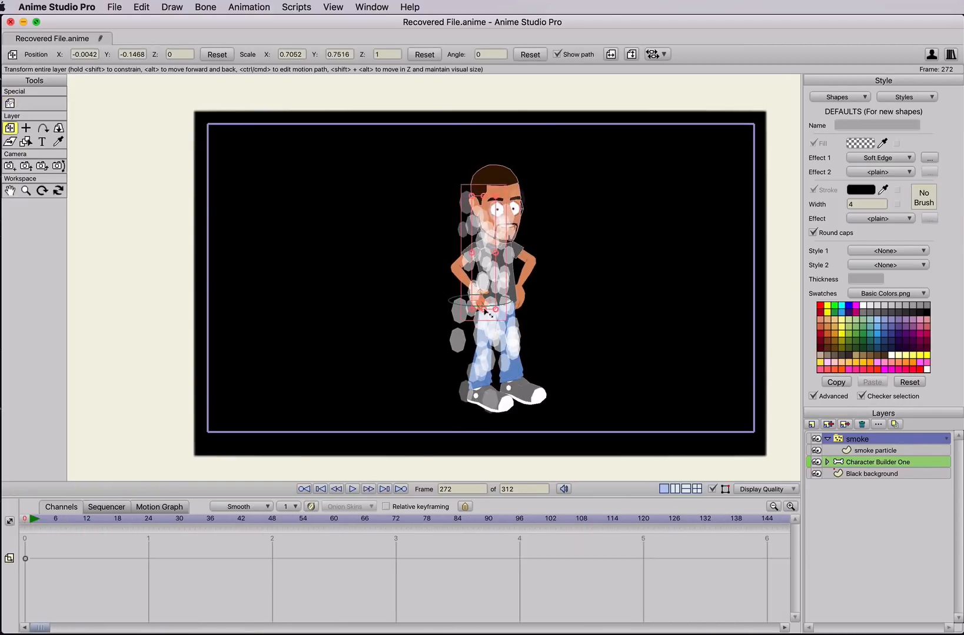
key("super+z")
key("super+z")
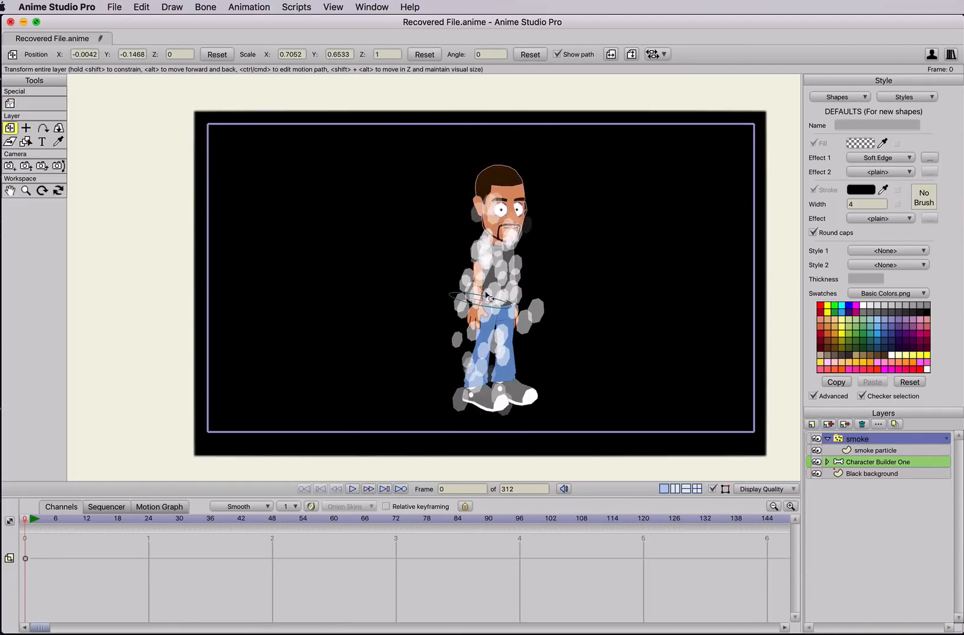
key("super+z")
Step: Stretch the smoke layer to a Y scale of 0.7336 at X 0.0587, Y -0.0419, and check a render of frame 0
left_click_drag(486, 289, 503, 305)
key("super+z")
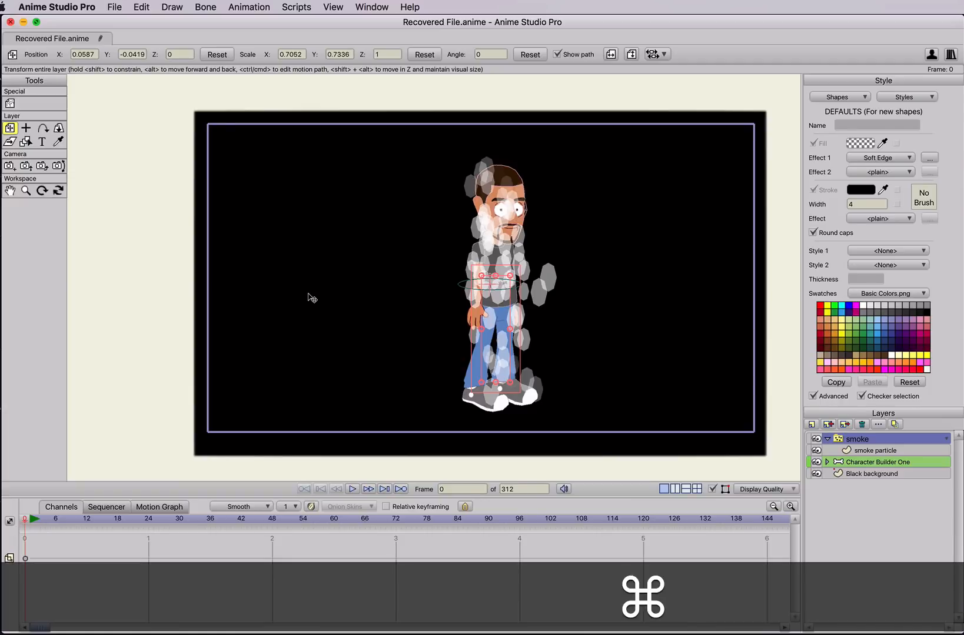
key("super+r")
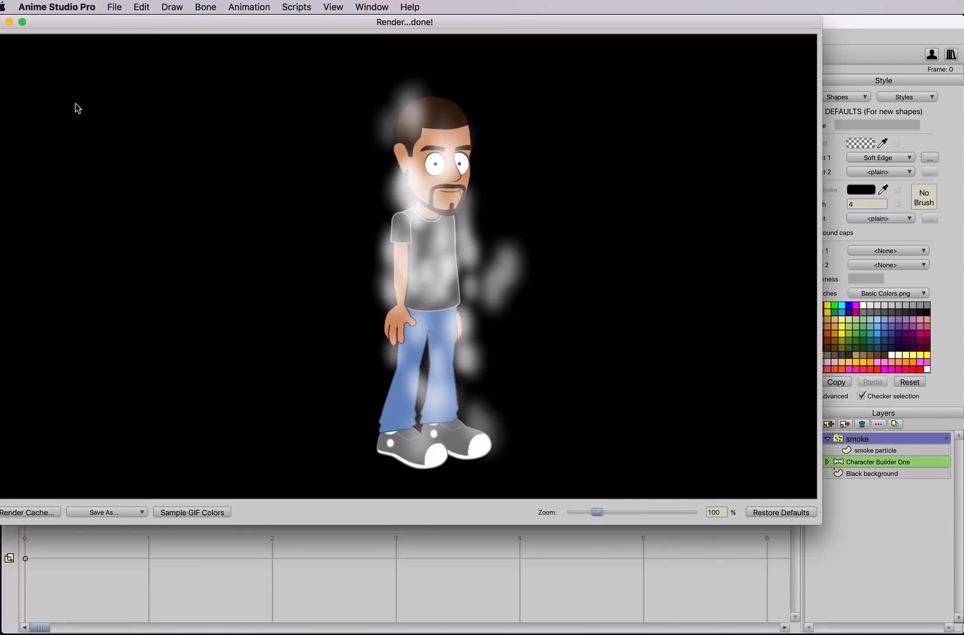
left_click(2, 24)
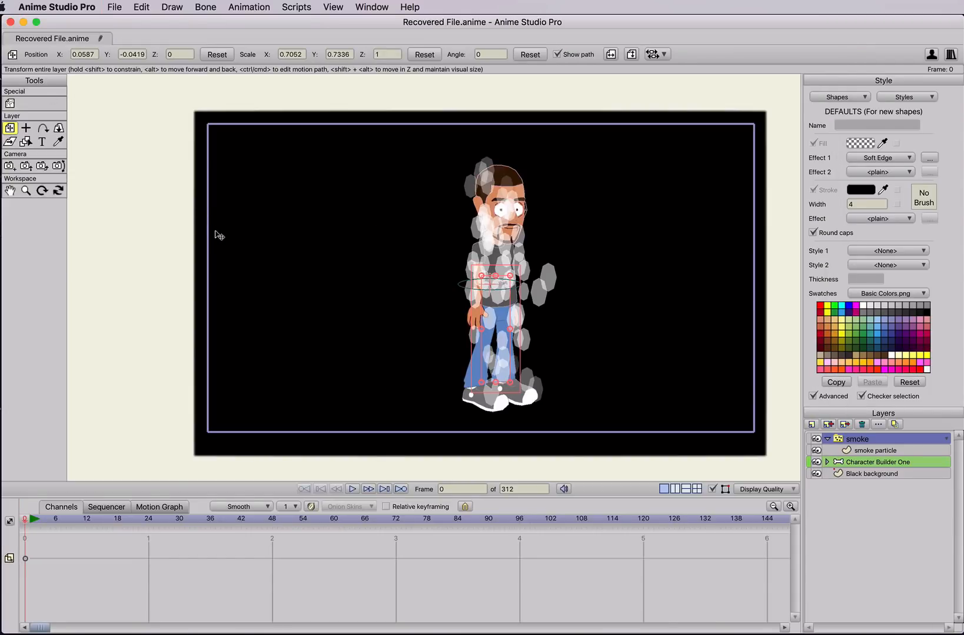
Step: Delete the Character Builder One layer and the smoke layer with its particle, keeping only the black background
left_click(846, 463)
left_click(856, 441, "shift")
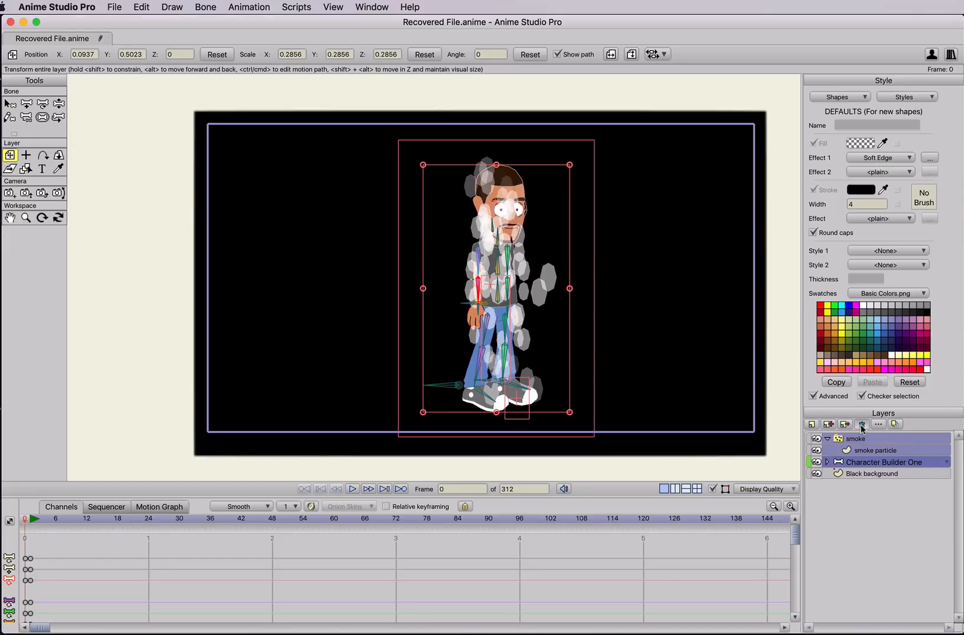
left_click(862, 429)
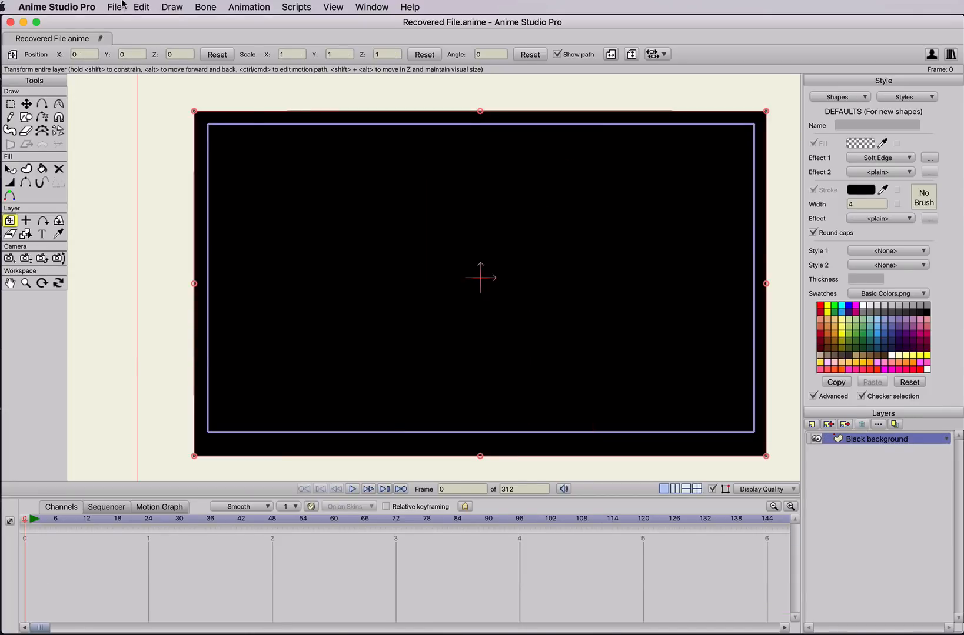
Step: Import the kush-blunt PNG image from the Desktop into the project
left_click(121, 6)
mouse_move(168, 231)
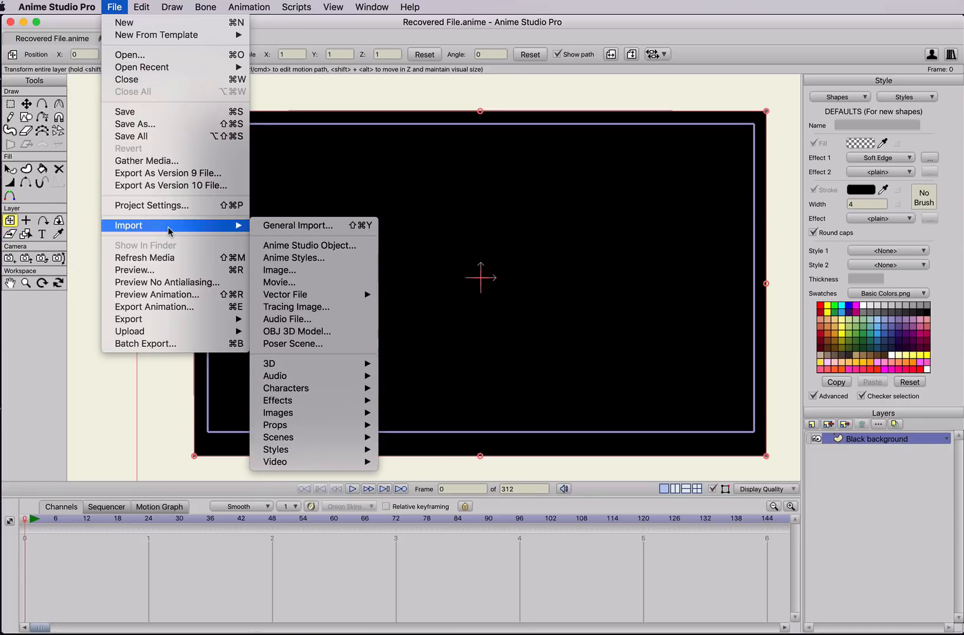
left_click(288, 270)
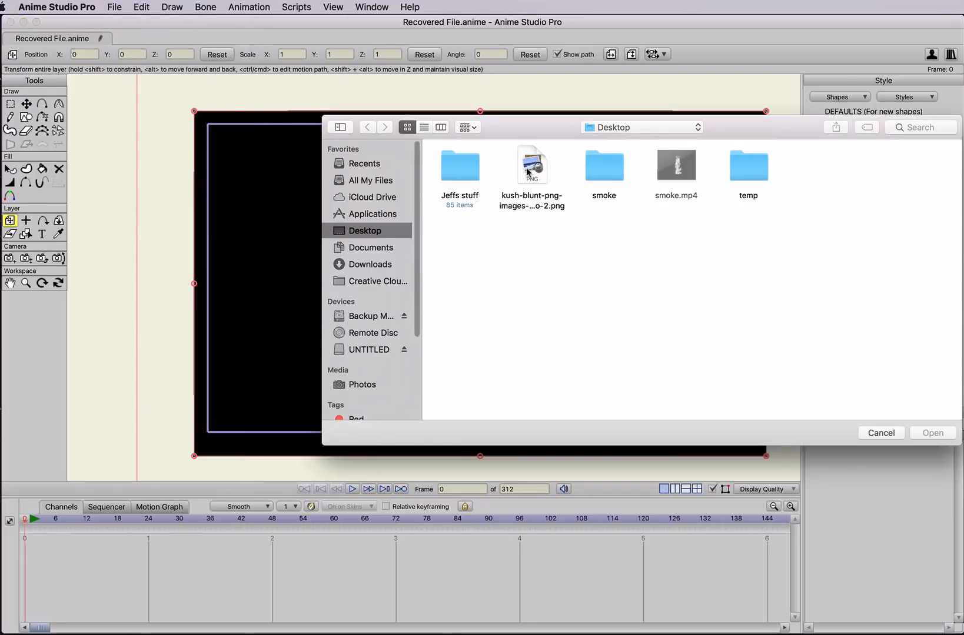
double_click(527, 172)
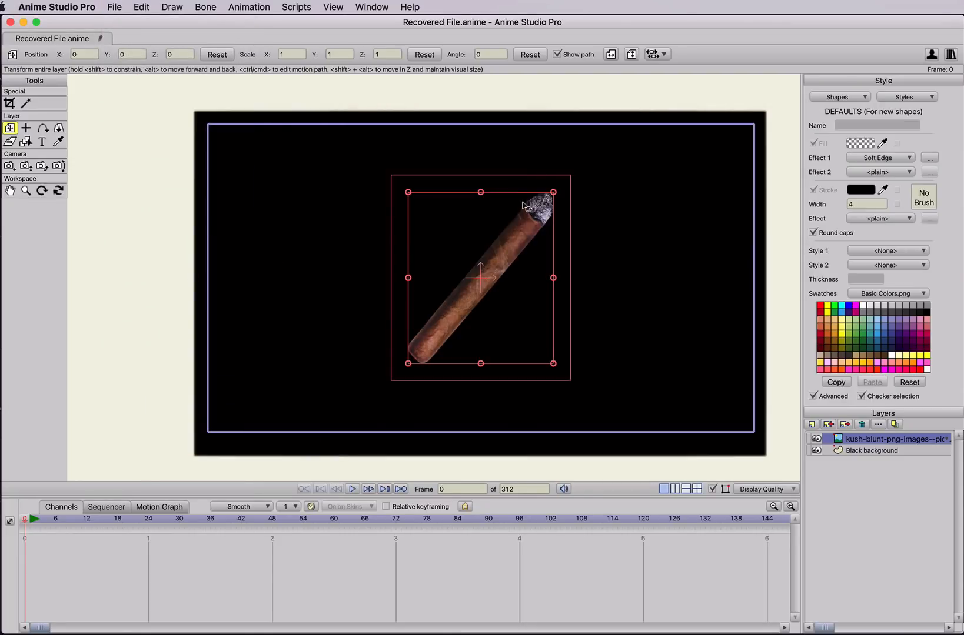
Step: Rotate the cigar image to -49.9322 degrees so it lies horizontal, and move it to X -0.4277, Y -0.6876
left_click_drag(406, 207, 490, 179)
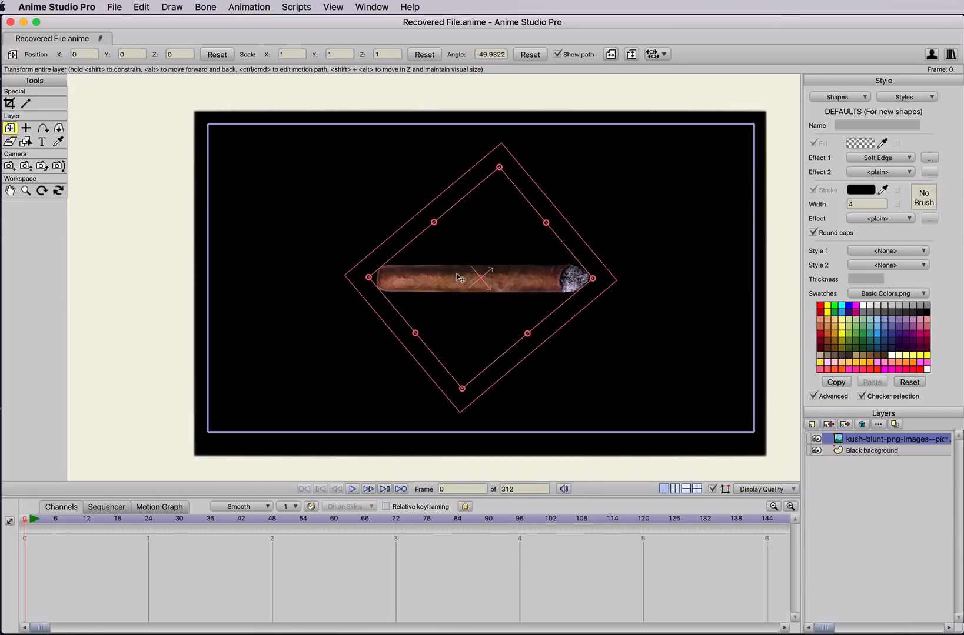
left_click_drag(458, 278, 381, 394)
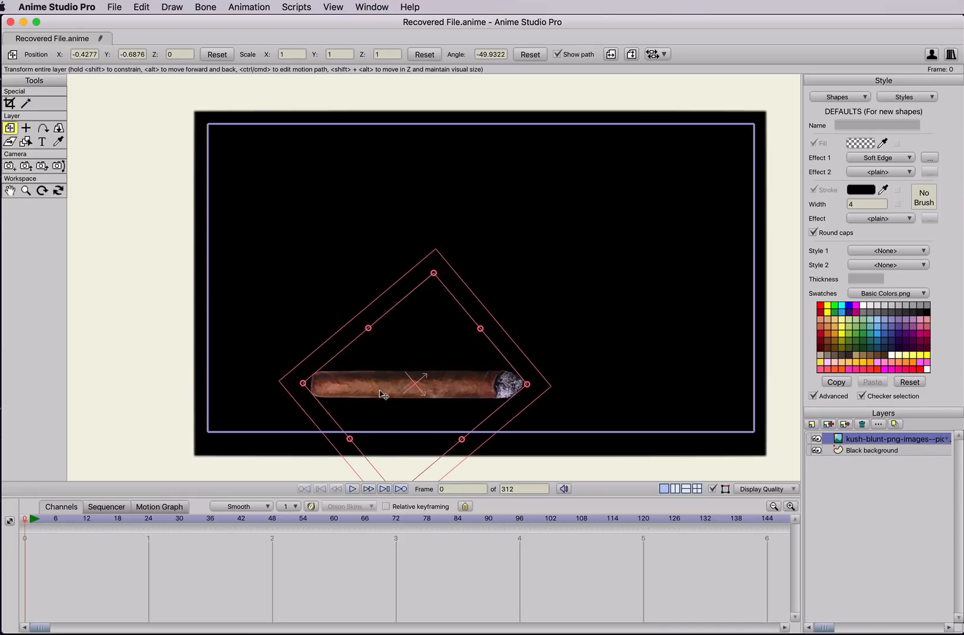
Step: Add a vector layer named "smoke particle" above the cigar image
left_click(811, 427)
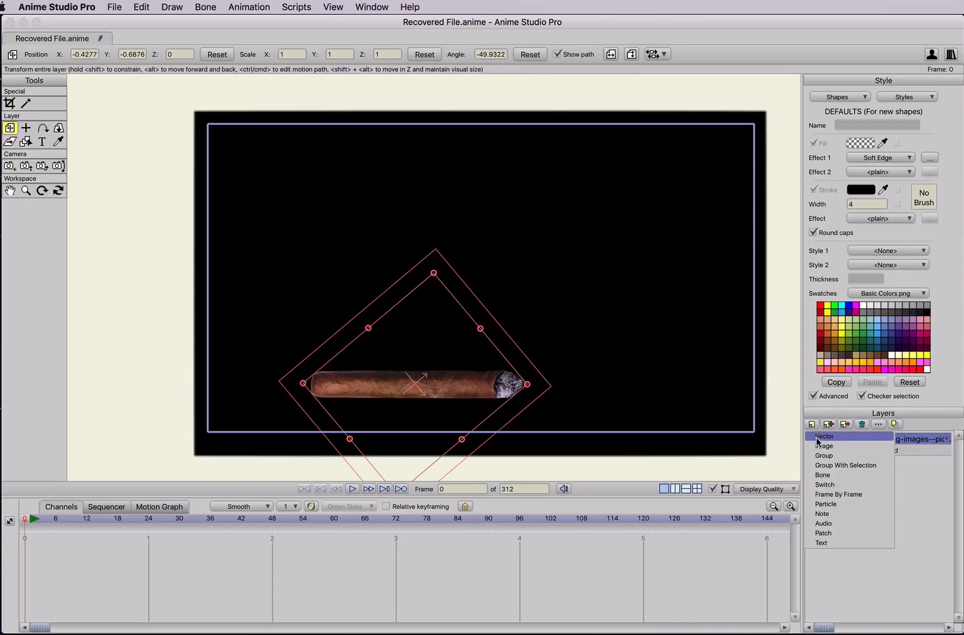
left_click(816, 439)
type("ke ")
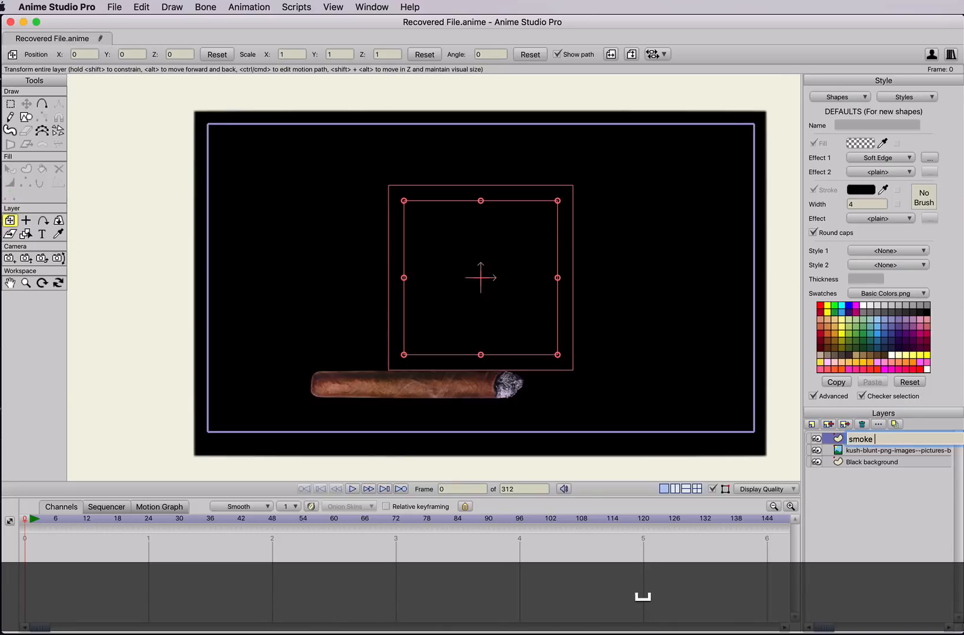
type("particle")
key("Return")
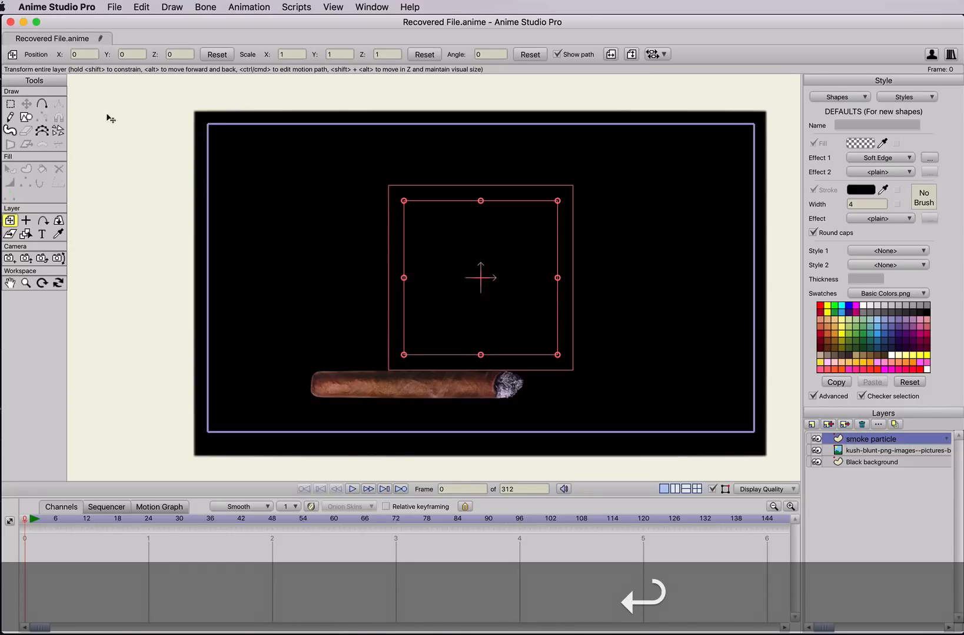
Step: Draw a small upright oval over the cigar's burning tip on the smoke particle layer and select its fill
left_click(25, 117)
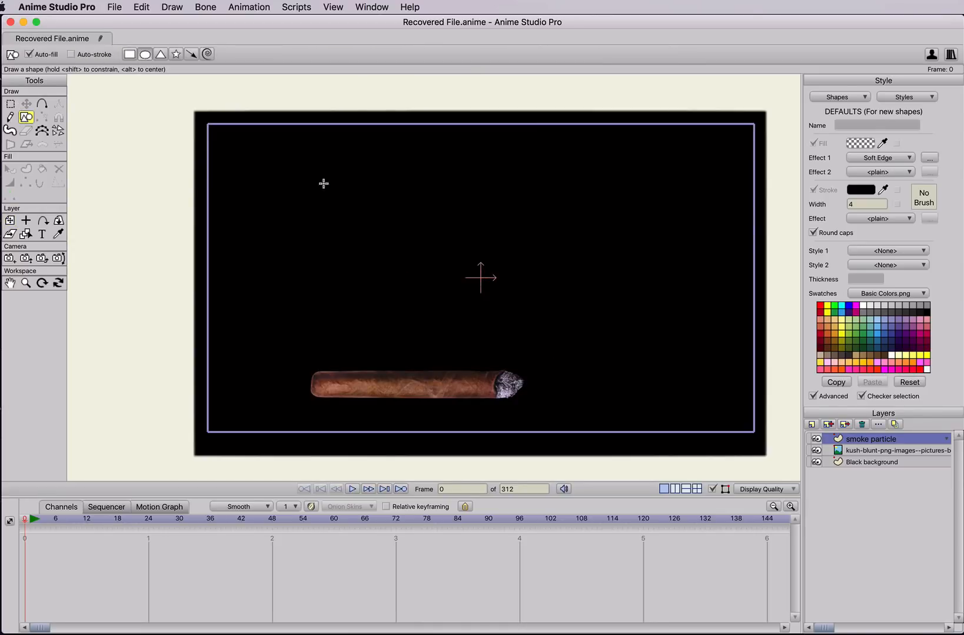
left_click_drag(510, 392, 529, 349)
key("q")
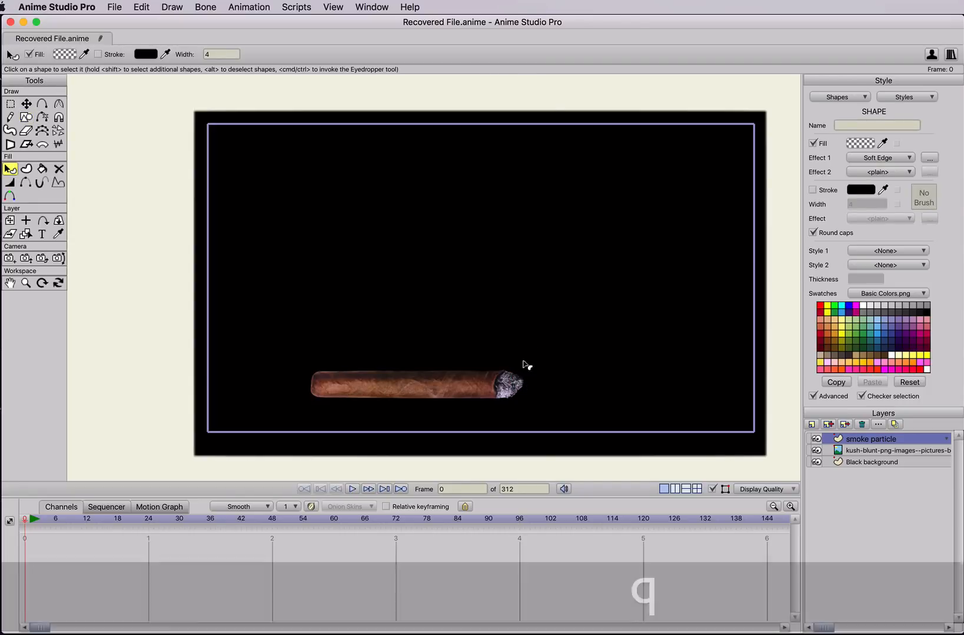
Step: Fill the oval with white at alpha 251, then narrow it and place it at X 0.2330, Y -0.6217
left_click(860, 144)
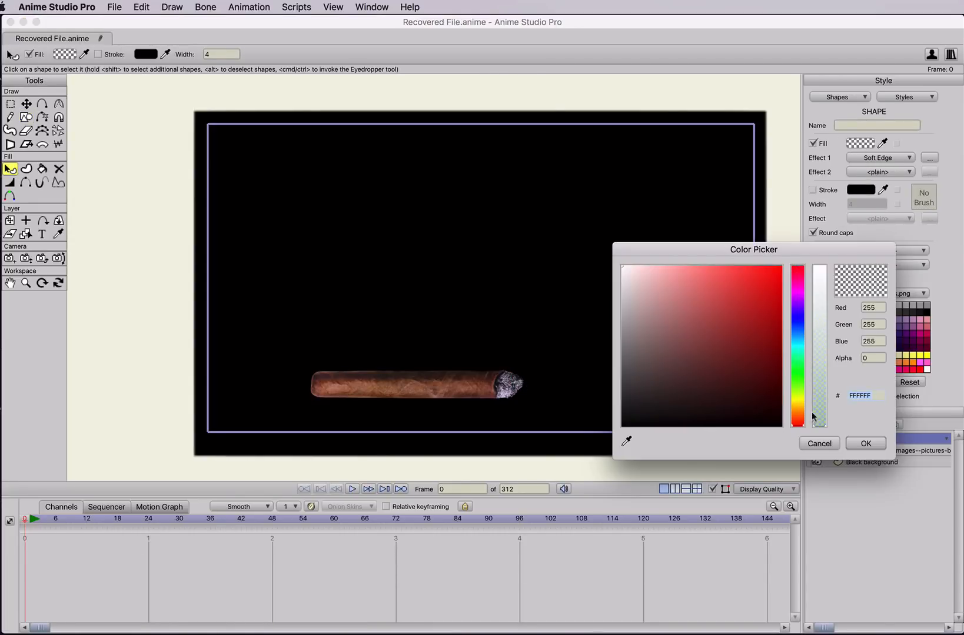
left_click_drag(820, 427, 813, 259)
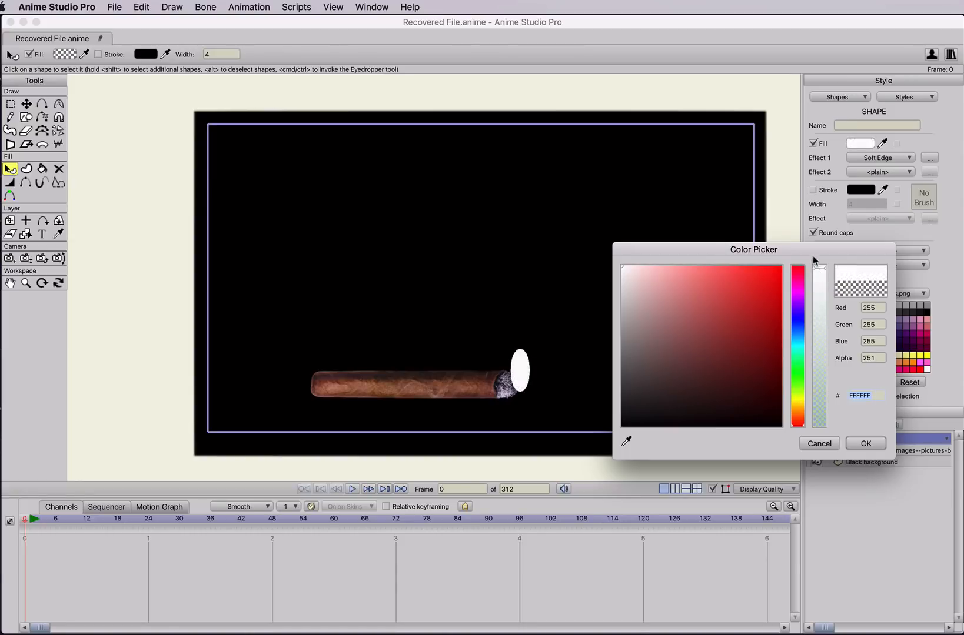
left_click(863, 444)
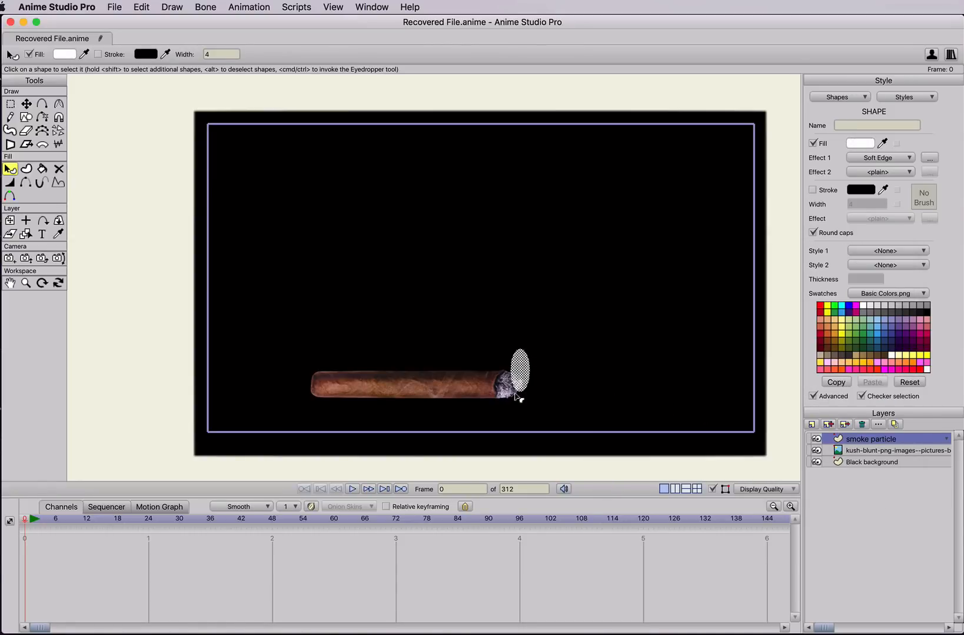
key("t")
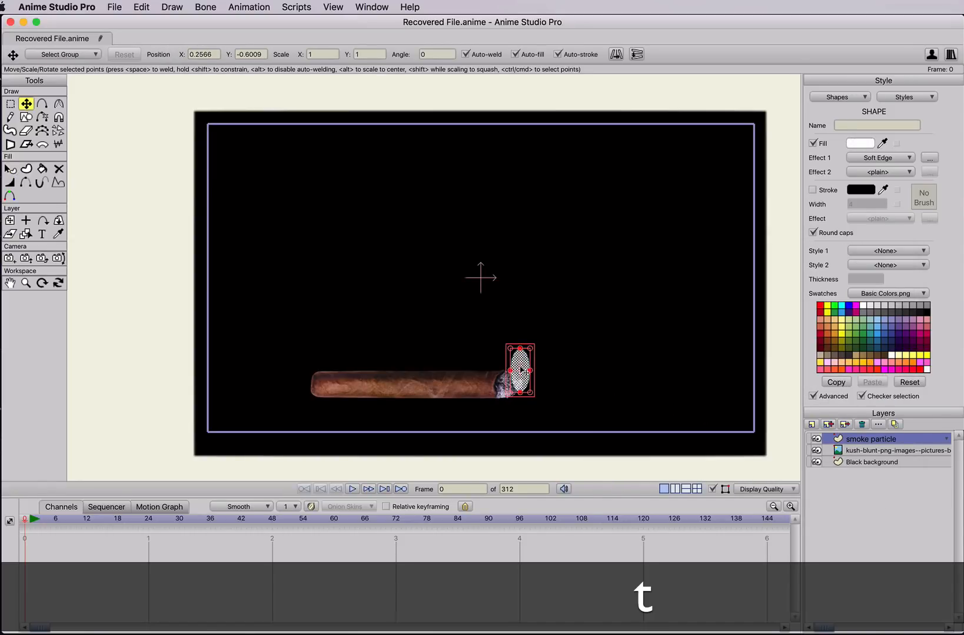
mouse_move(509, 371)
left_mouse_down()
mouse_move(517, 352)
mouse_move(515, 374)
left_mouse_up()
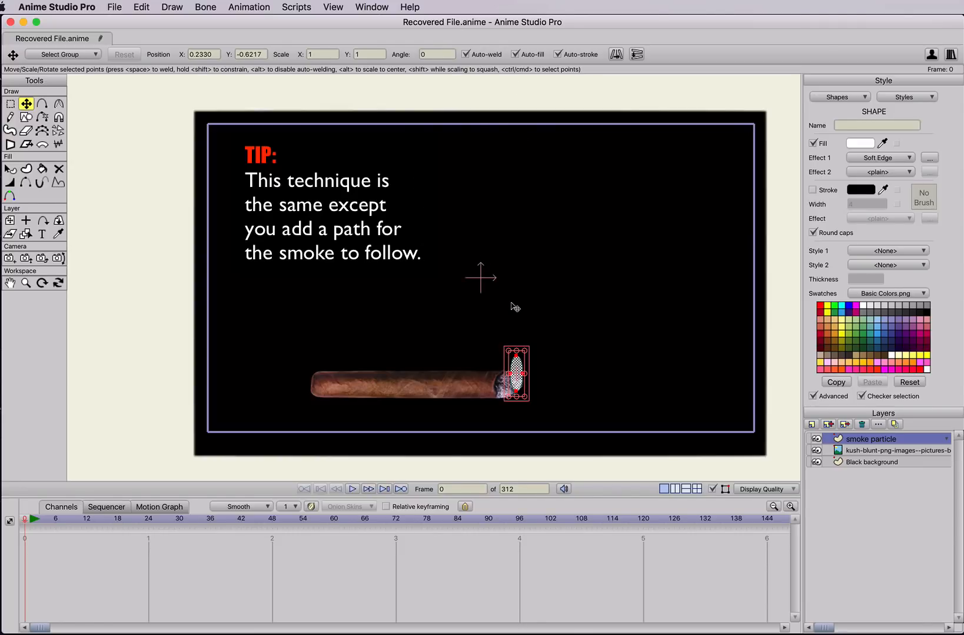
Step: Add another vector layer named "smoke path" above the smoke particle layer
left_click(811, 425)
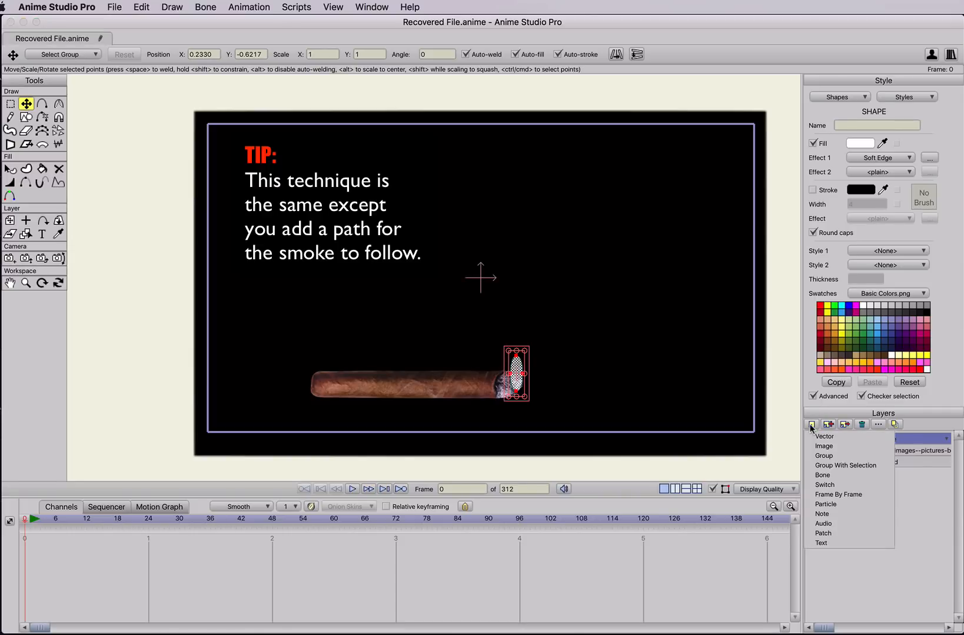
left_click(816, 439)
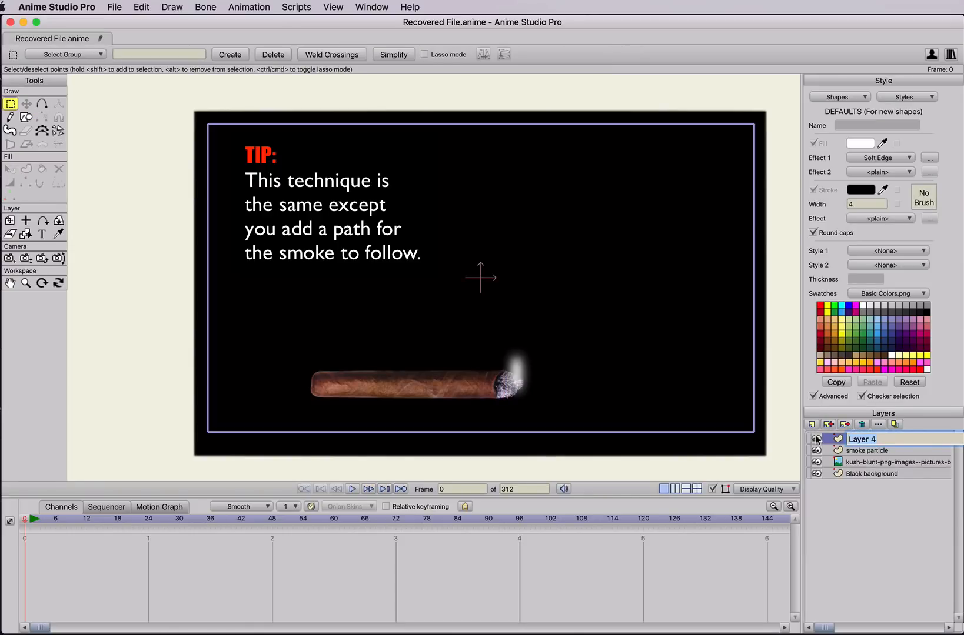
type("smoke")
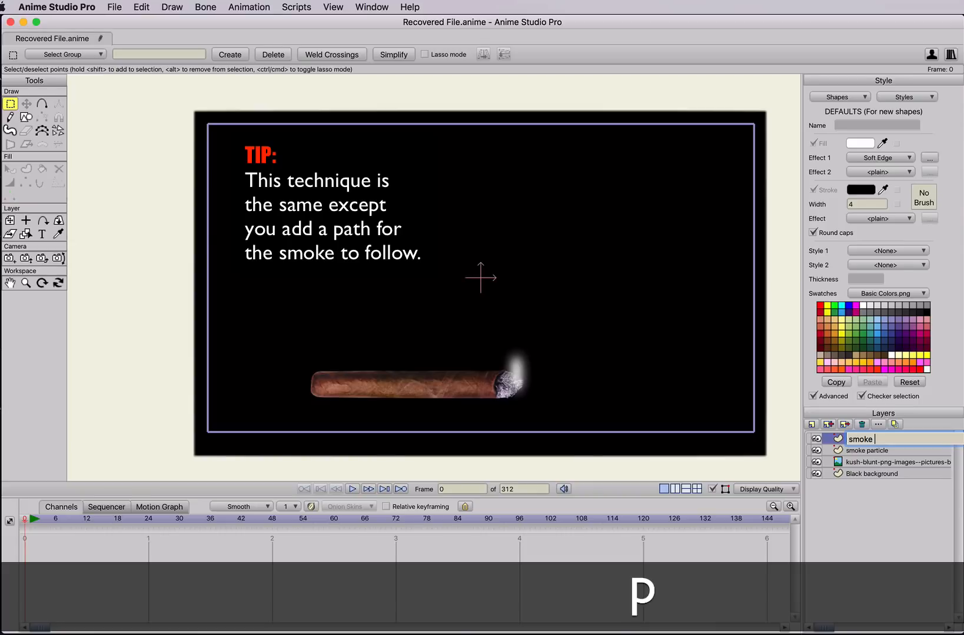
type(" path")
key("Return")
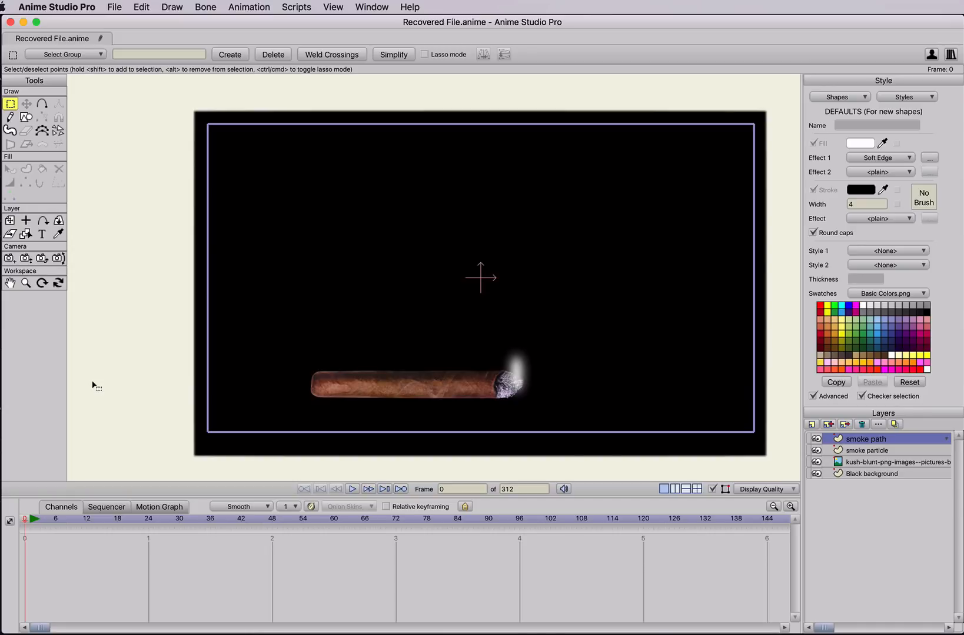
Step: Draw a four-point zigzag path with Add Point from the cigar's ash tip up to the top of the frame
key("a")
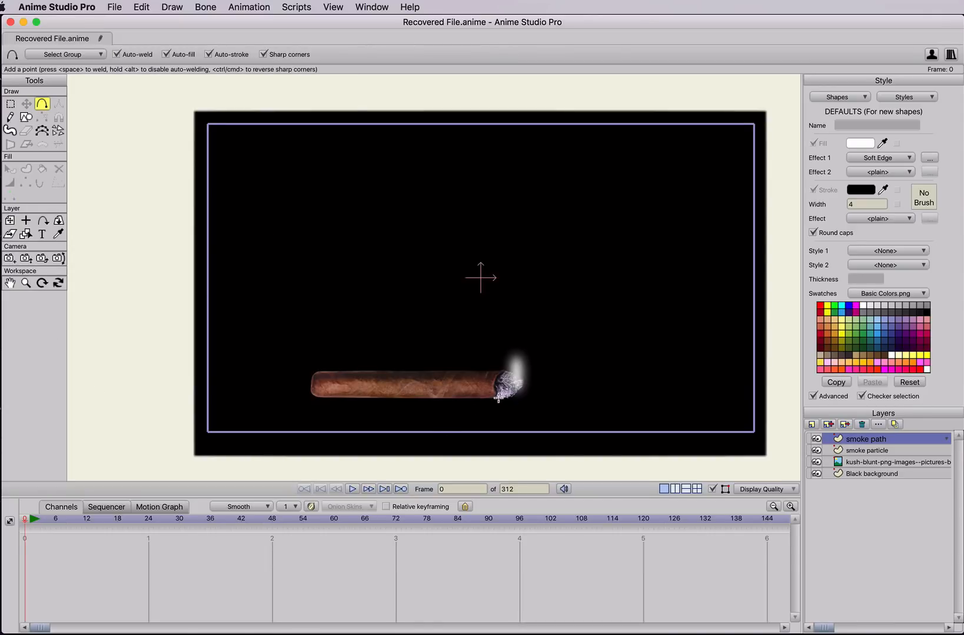
left_click_drag(498, 400, 560, 315)
key("super+z")
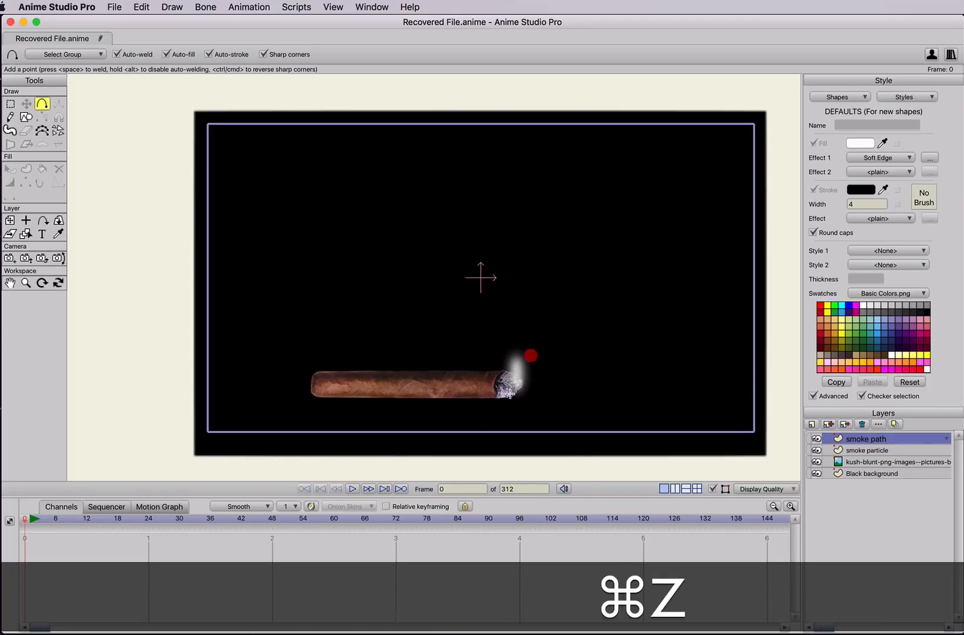
mouse_move(514, 386)
left_mouse_down()
mouse_move(555, 301)
mouse_move(531, 350)
mouse_move(562, 327)
mouse_move(568, 291)
mouse_move(477, 221)
mouse_move(548, 127)
left_mouse_up()
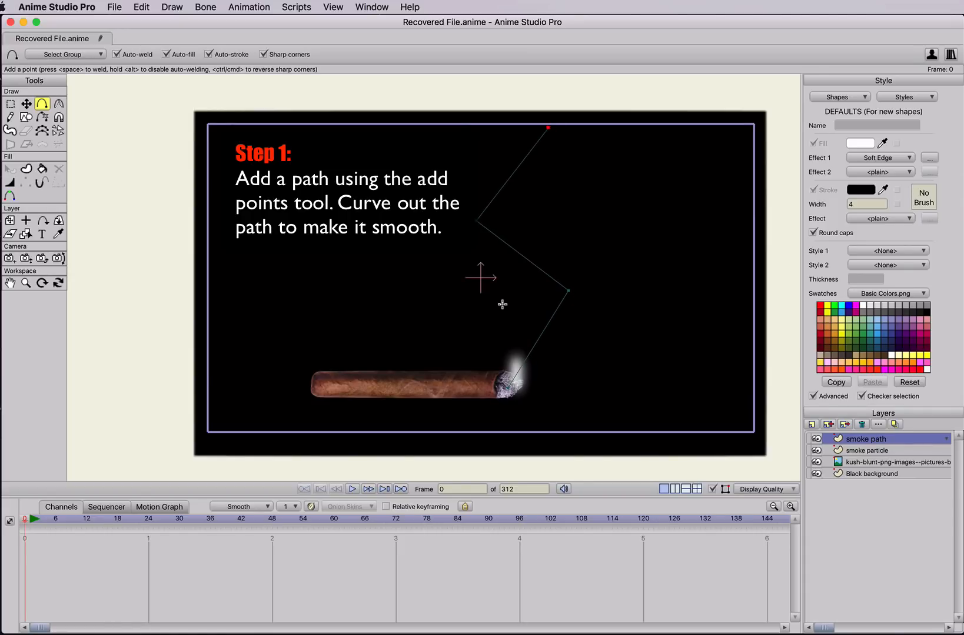
Step: Smooth the smoke path's two middle points with the Curvature tool, giving the lower bend a curvature of 0.3960
key("c")
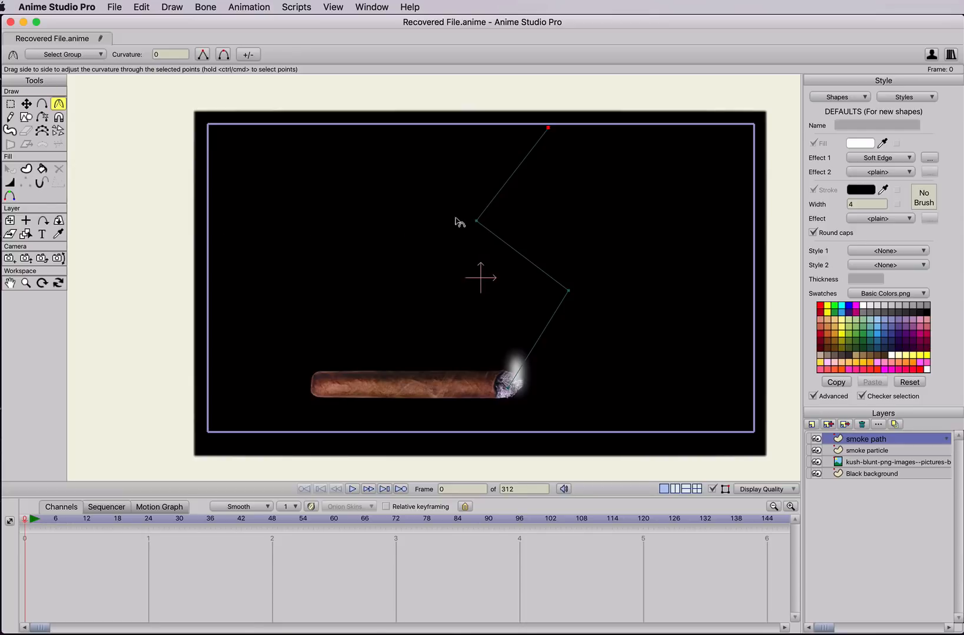
left_click_drag(478, 221, 506, 223)
left_click_drag(569, 290, 610, 293)
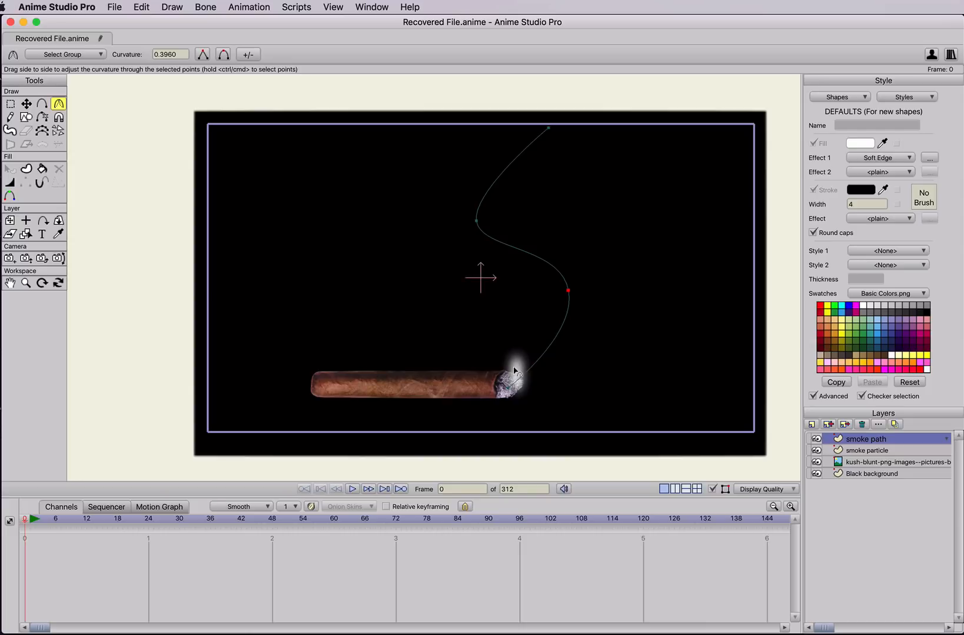
left_click(859, 143)
left_click(819, 445)
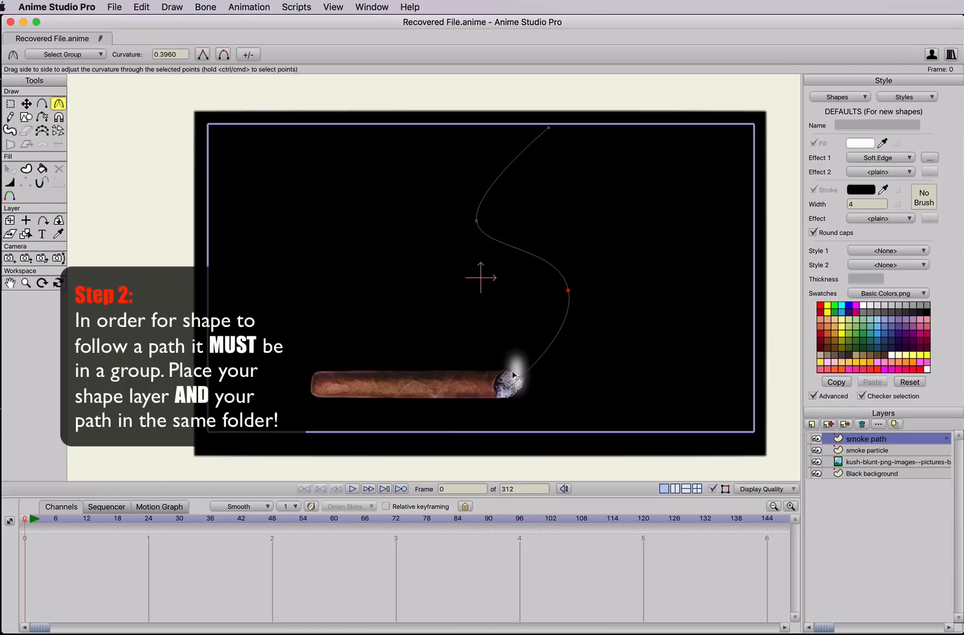
Step: Add a group layer named "smoke group" above the smoke path
left_click(811, 423)
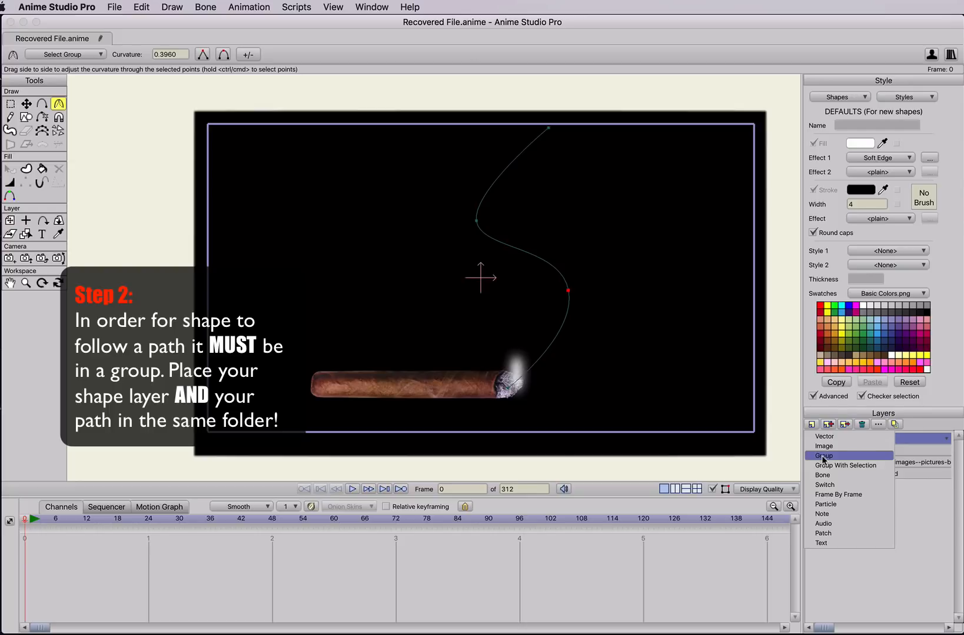
left_click(823, 456)
type("smoke ")
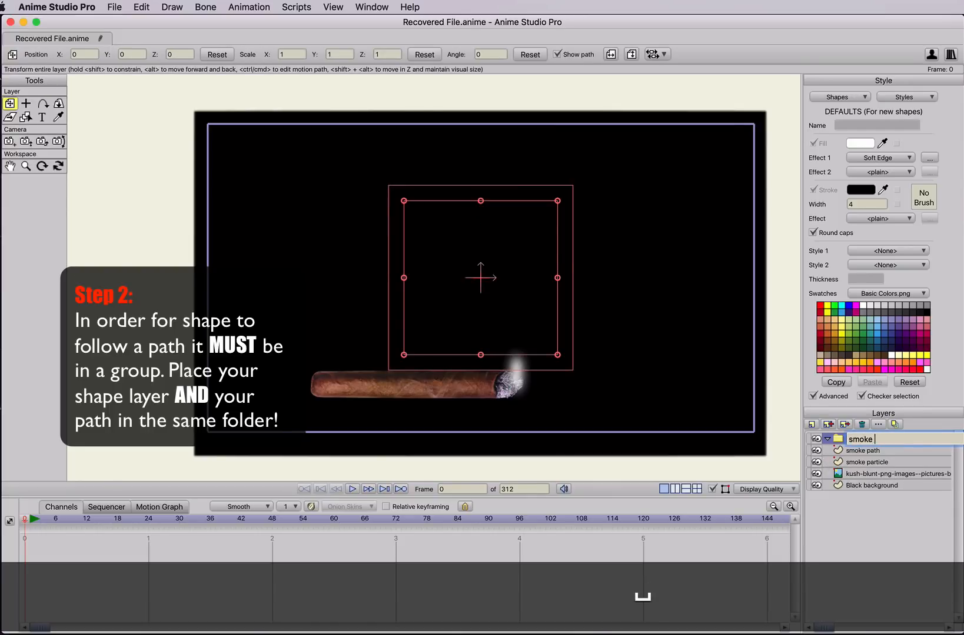
type("group")
key("Return")
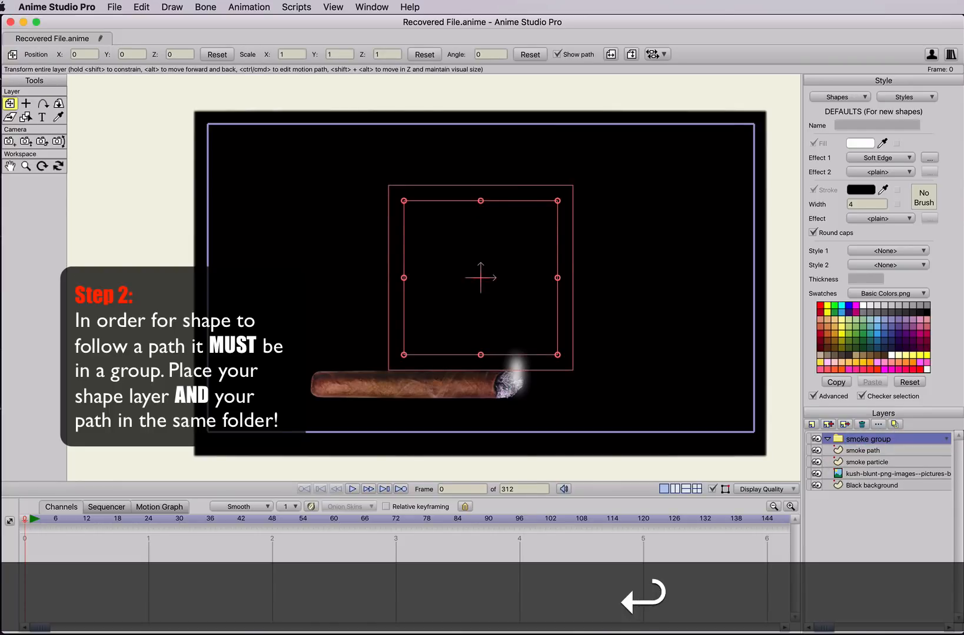
Step: Move the smoke path and smoke particle layers together into the smoke group
left_click(855, 451)
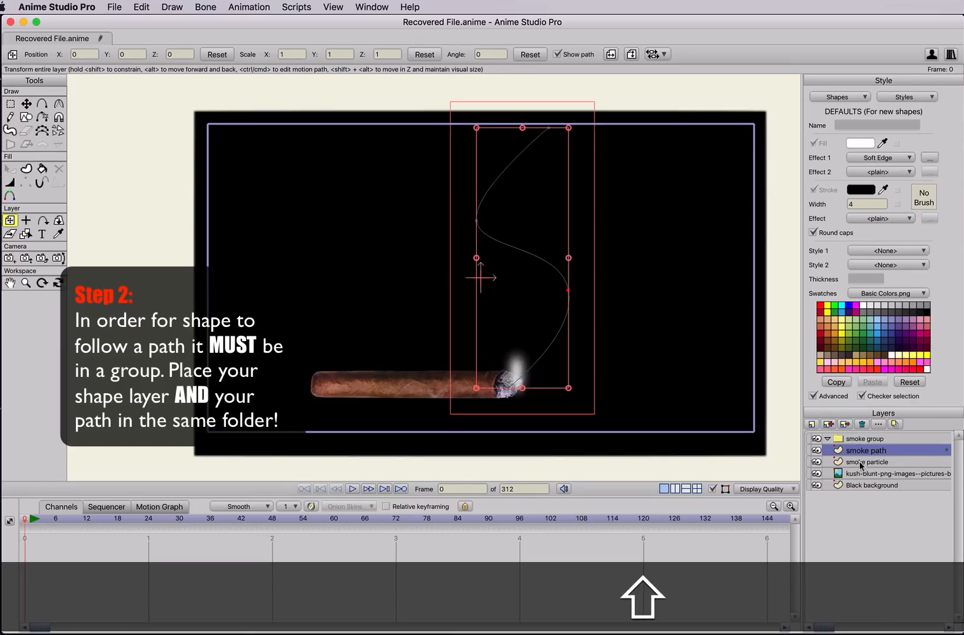
left_click(864, 463, "shift")
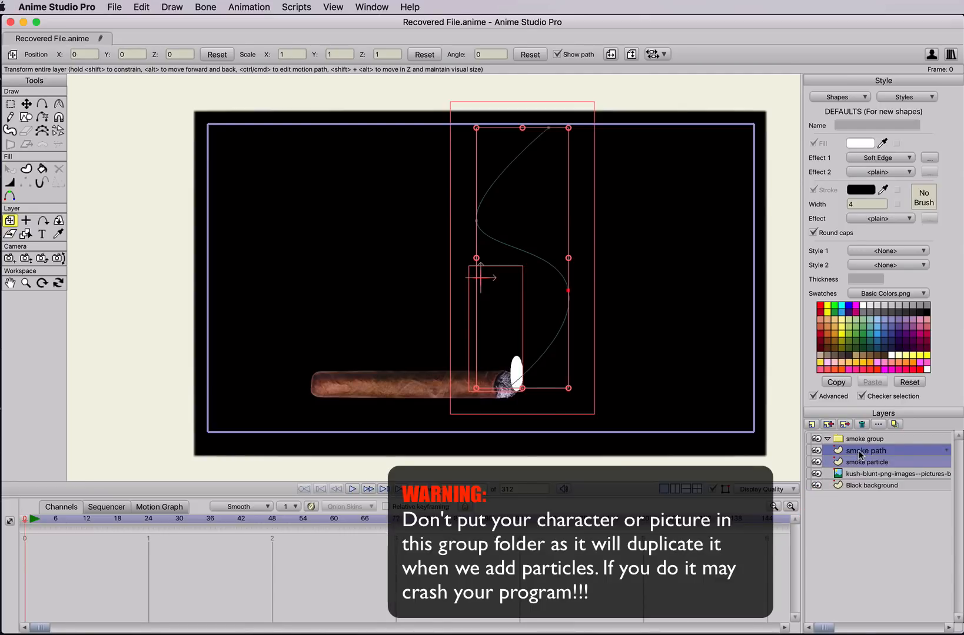
left_click_drag(859, 453, 850, 440)
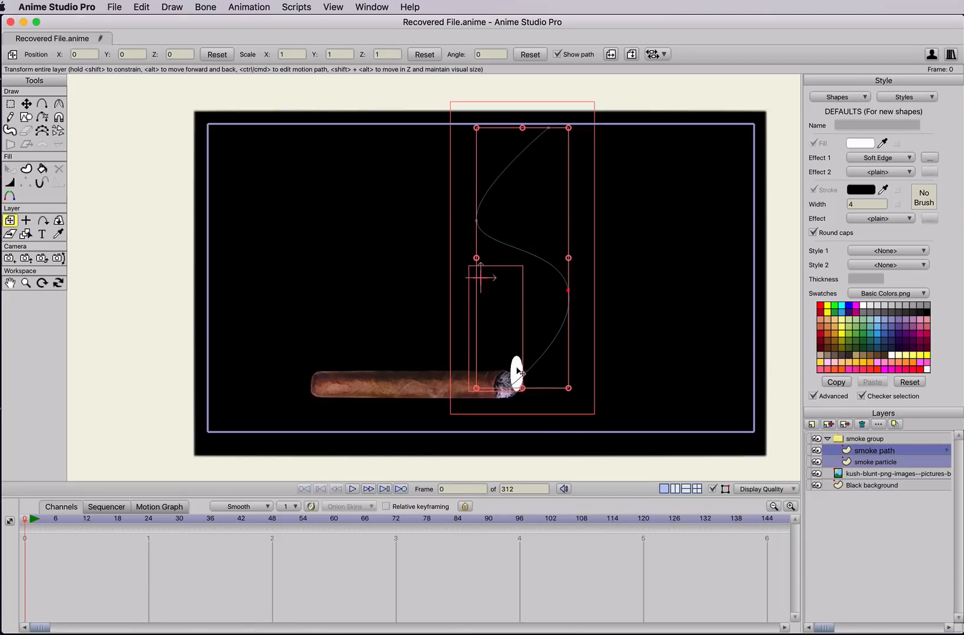
Step: Attach the smoke particle layer to the curved smoke path with Follow Path, at 9 percent along it
left_click(906, 463)
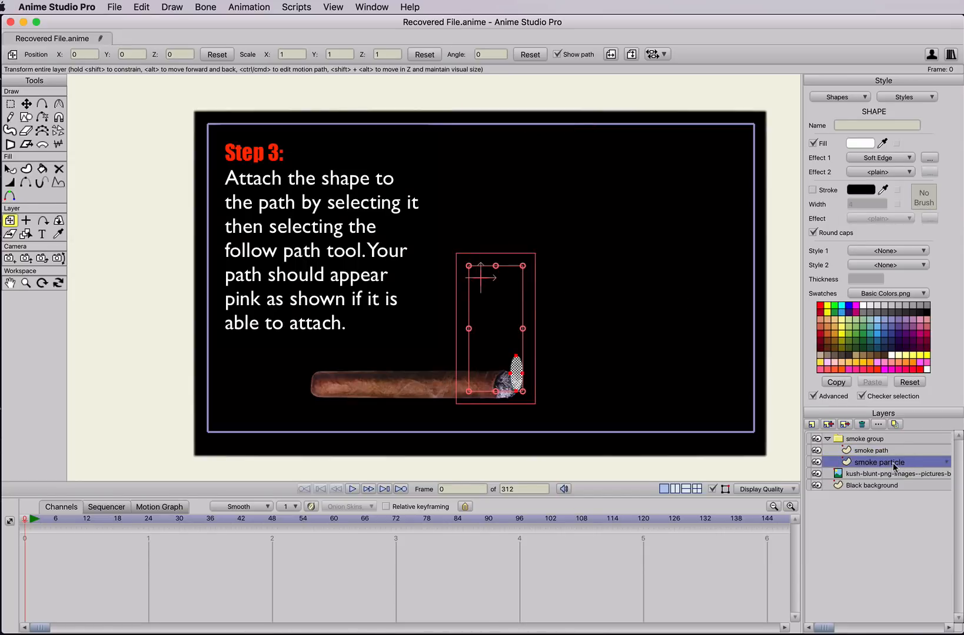
left_click(43, 223)
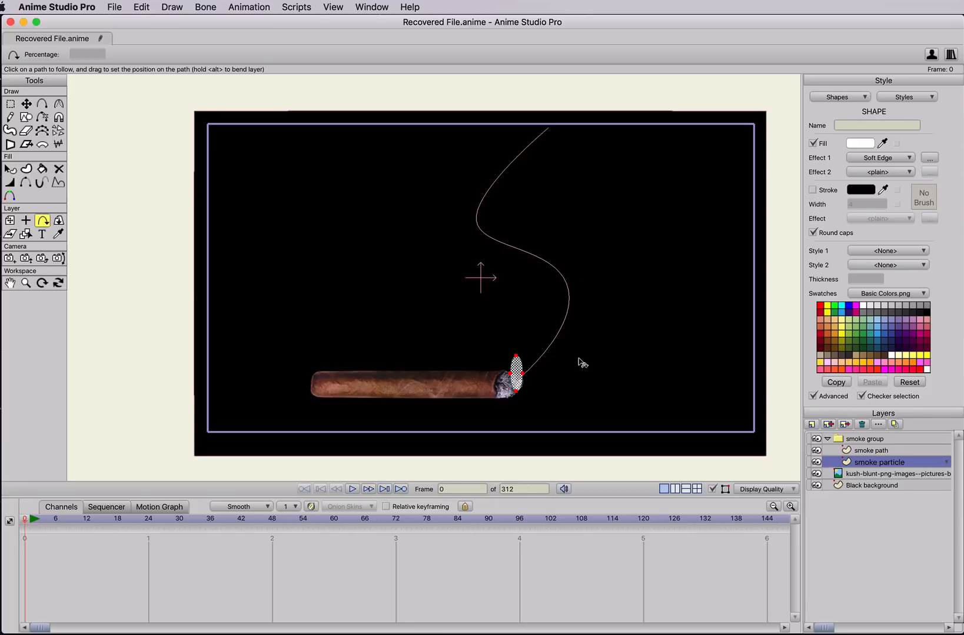
left_click(532, 368)
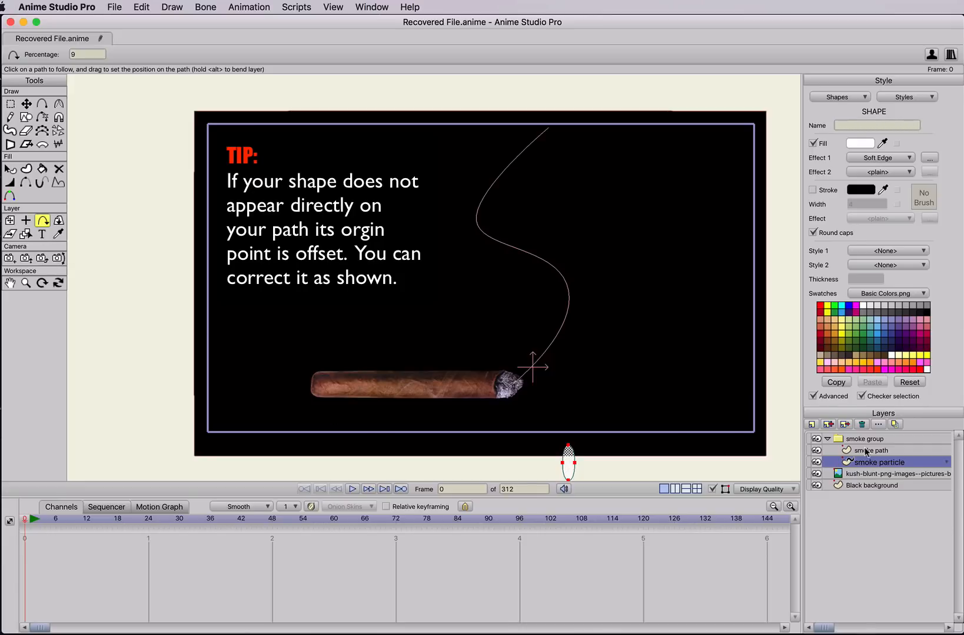
Step: Set the smoke particle layer's origin at the oval's center, X 0.2323, Y -0.6222
left_click(26, 220)
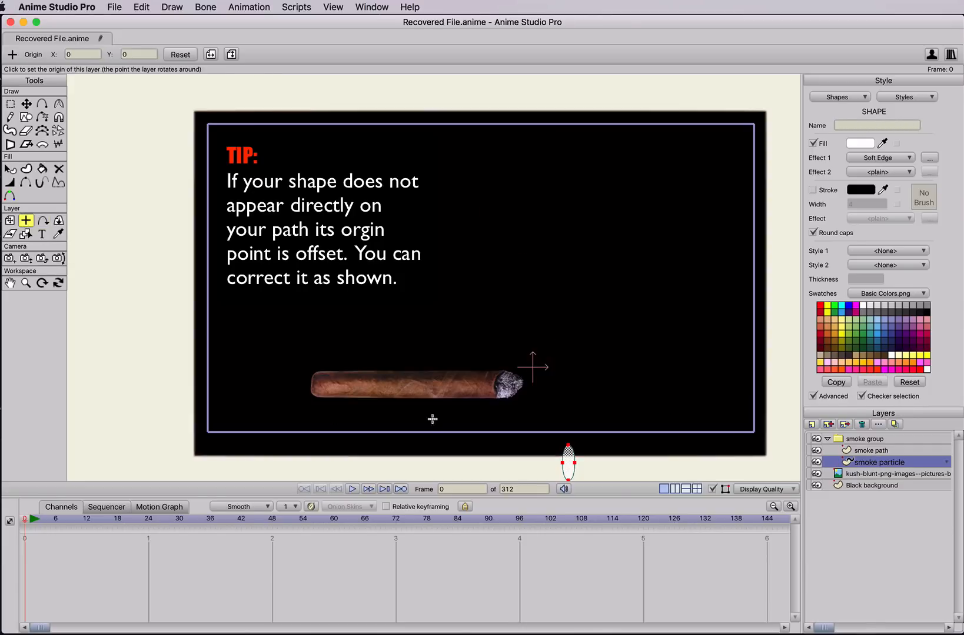
left_click(569, 463)
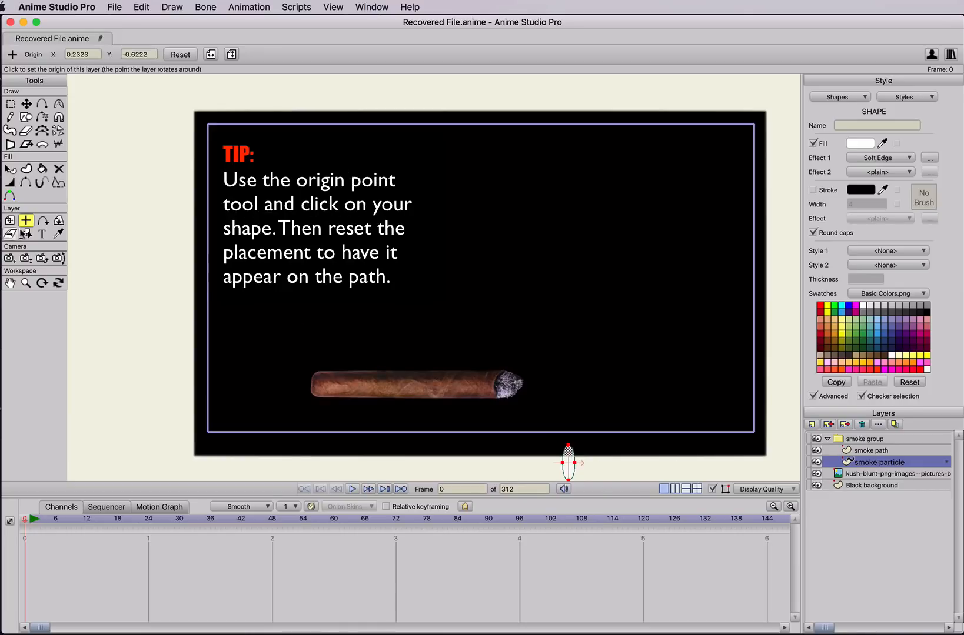
Step: Place the smoke particle at 4.80 percent along the path and reset its layer position so it sits on the path
left_click(43, 220)
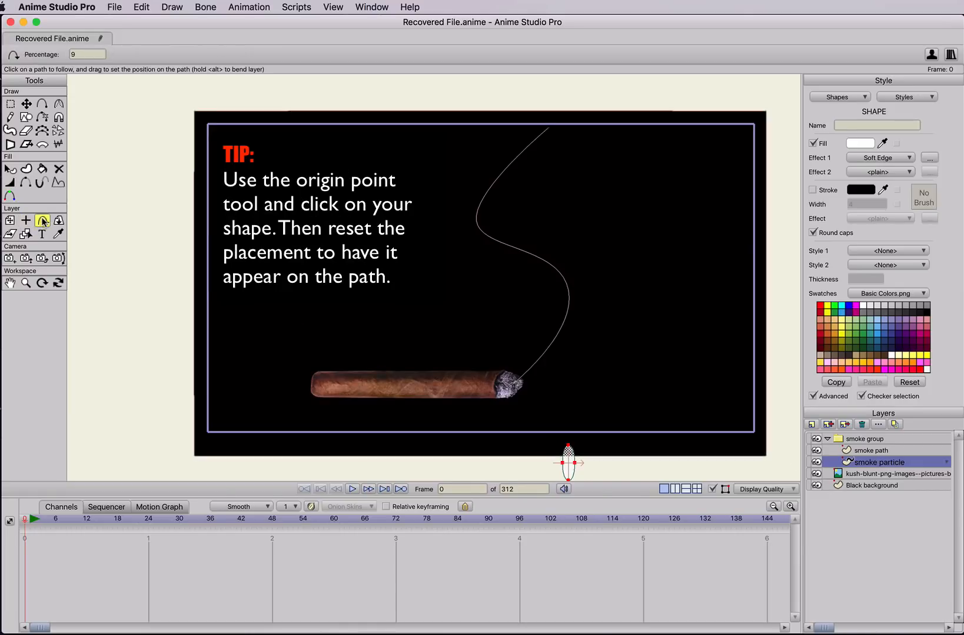
left_click(522, 379)
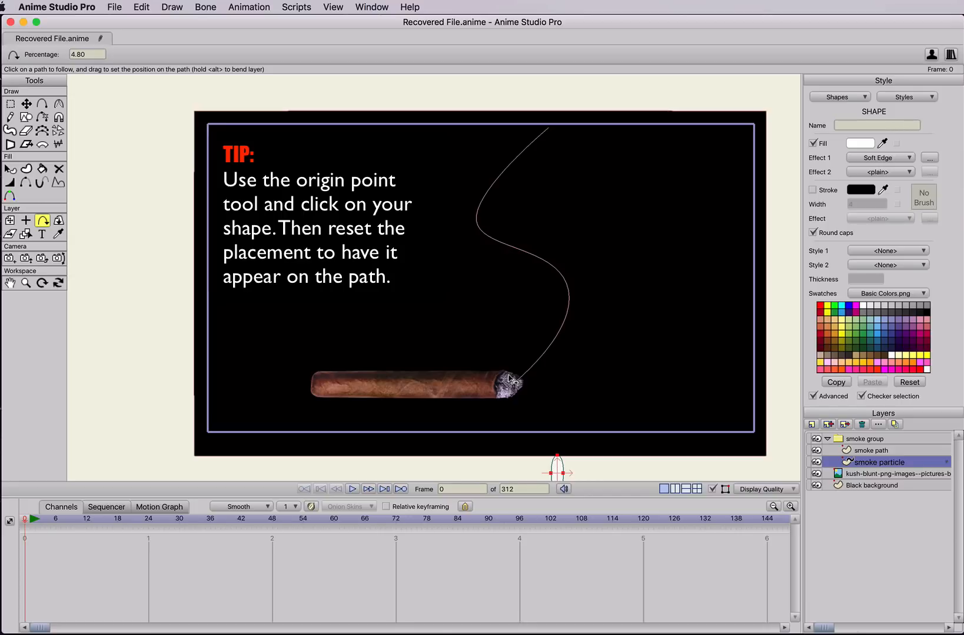
left_click(10, 221)
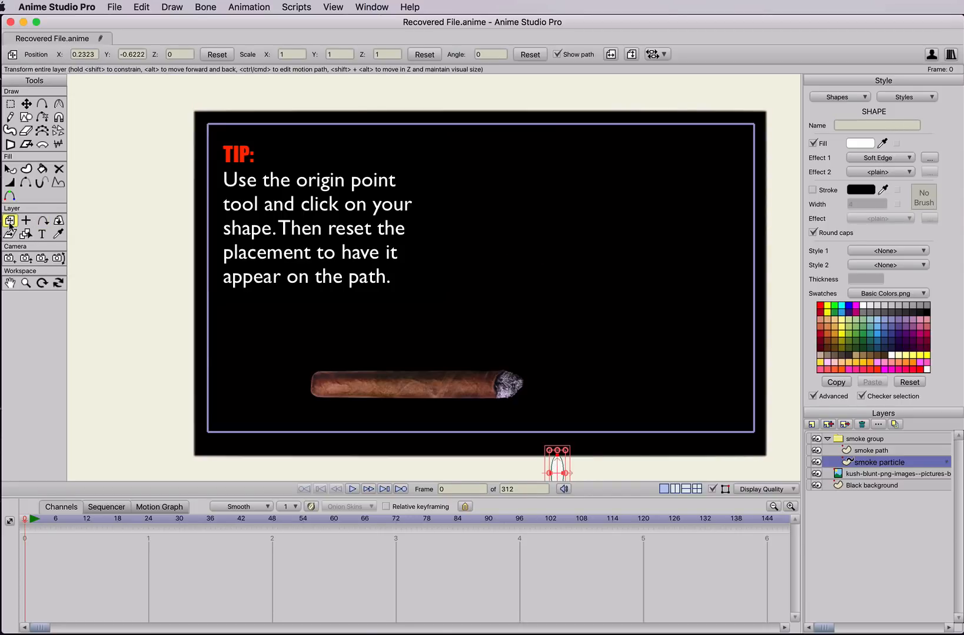
left_click(216, 54)
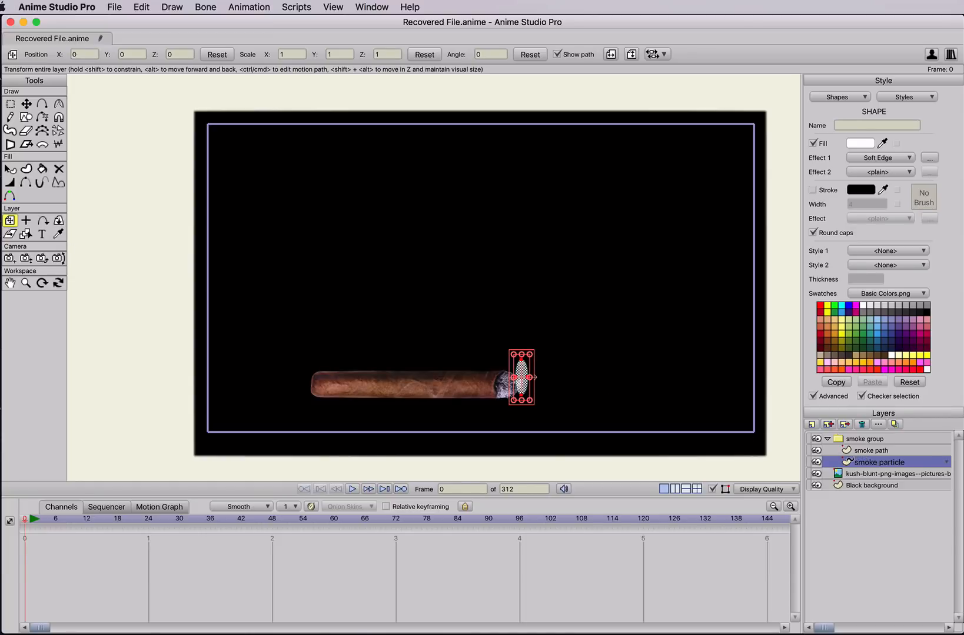
Step: Set the smoke particle's Follow Path percentage to 0 at frame 0 so it starts at the cigar tip
left_click(42, 221)
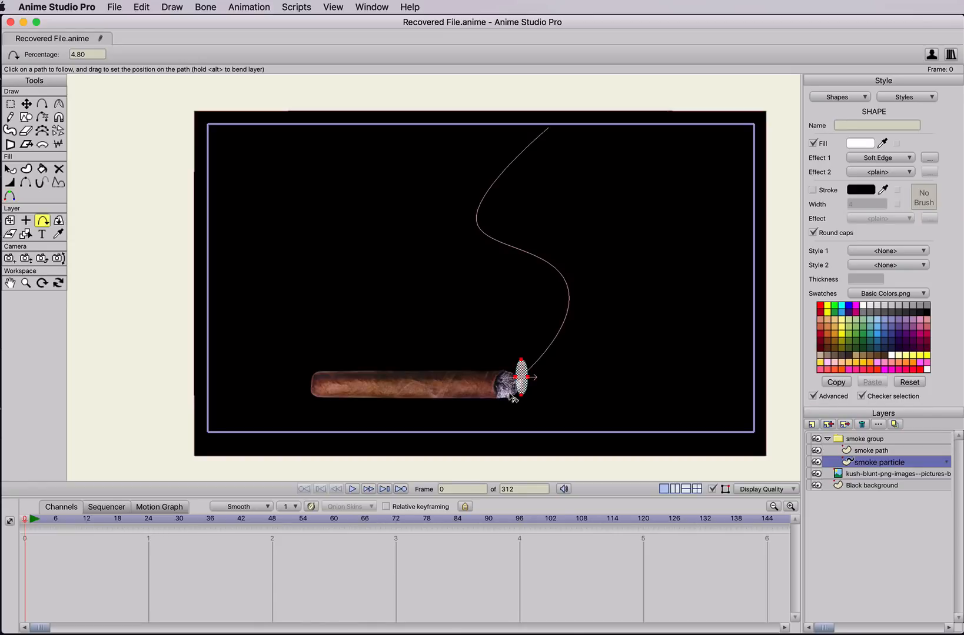
left_click_drag(512, 393, 459, 458)
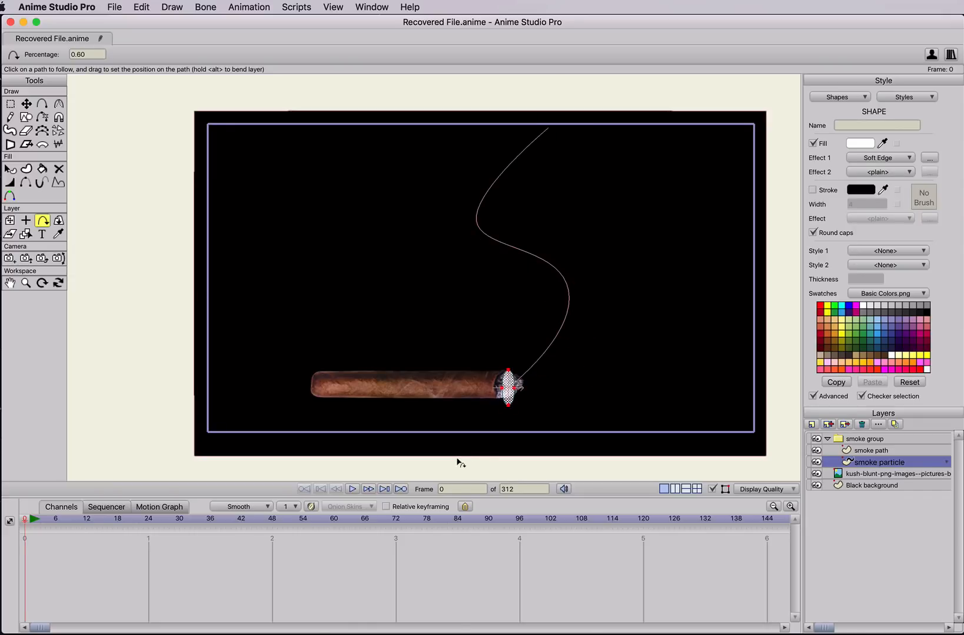
left_click(86, 57)
key("BackSpace")
key("BackSpace")
key("BackSpace")
key("Return")
Step: Keyframe the smoke particle at 100 percent along the path at frame 240 and return to frame 0
left_click_drag(42, 630, 189, 633)
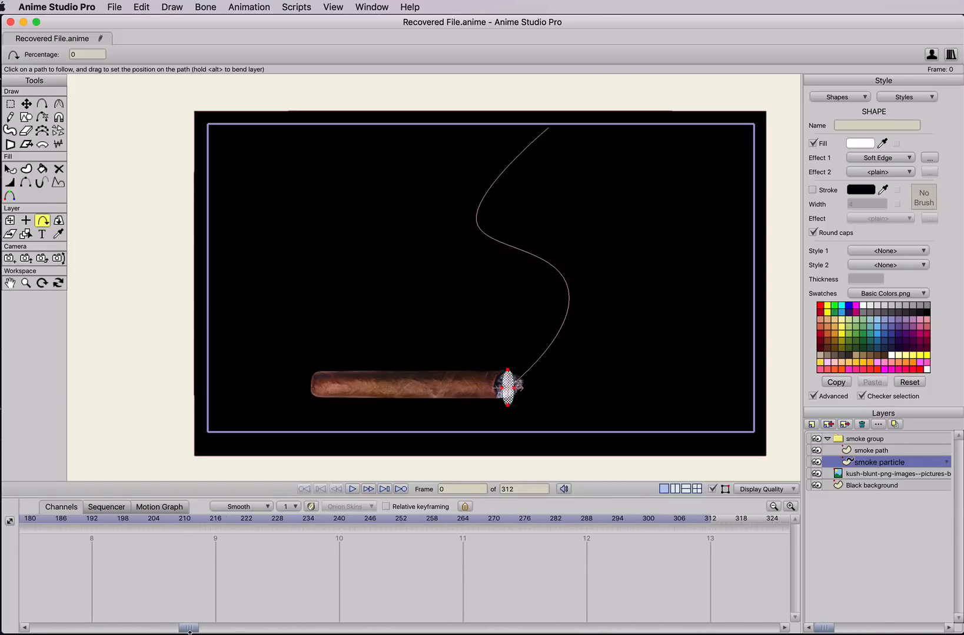
left_click(339, 521)
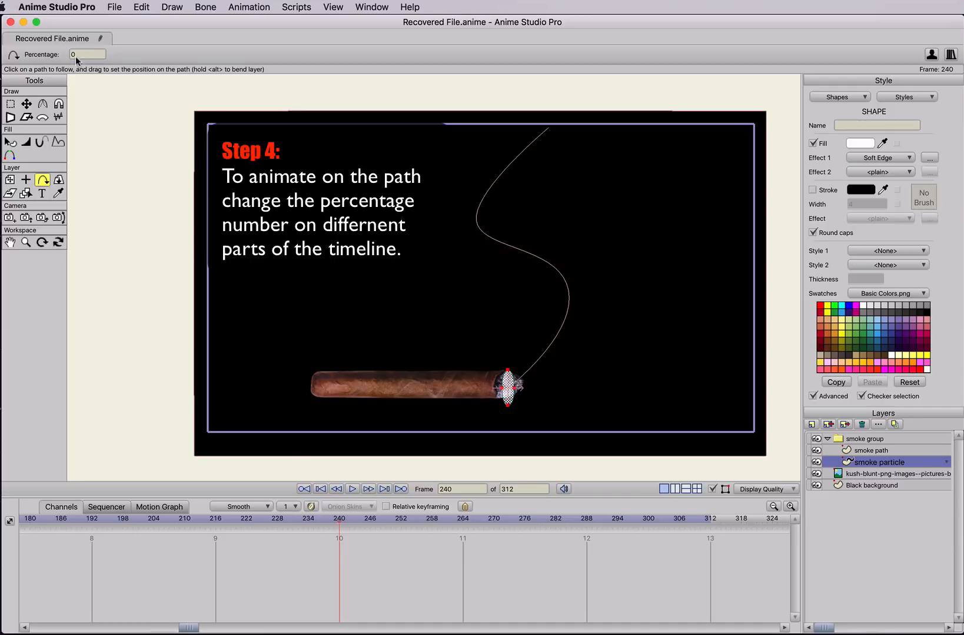
left_click(73, 54)
type("100")
key("Return")
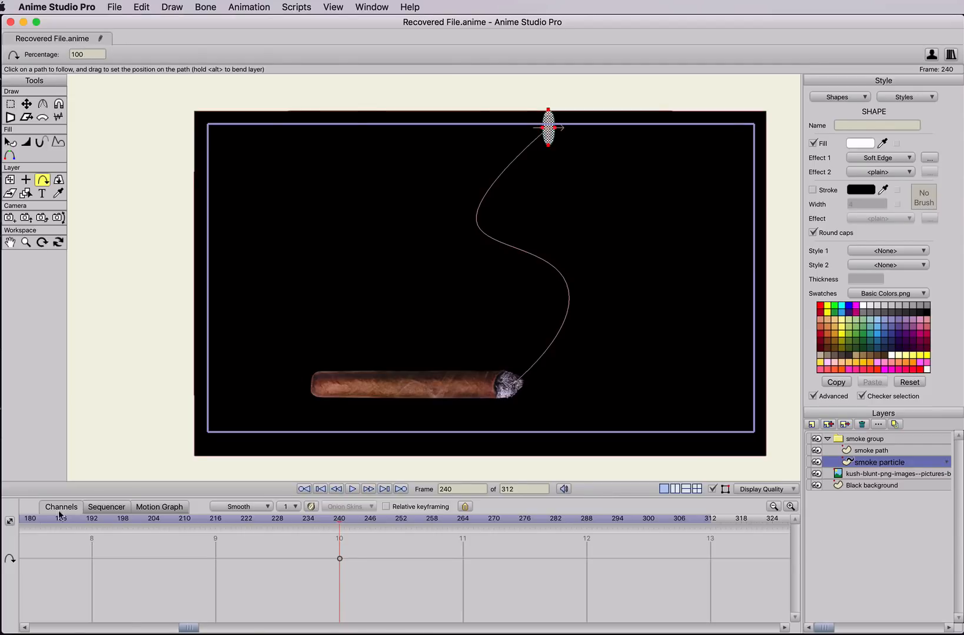
left_click_drag(36, 517, 6, 574)
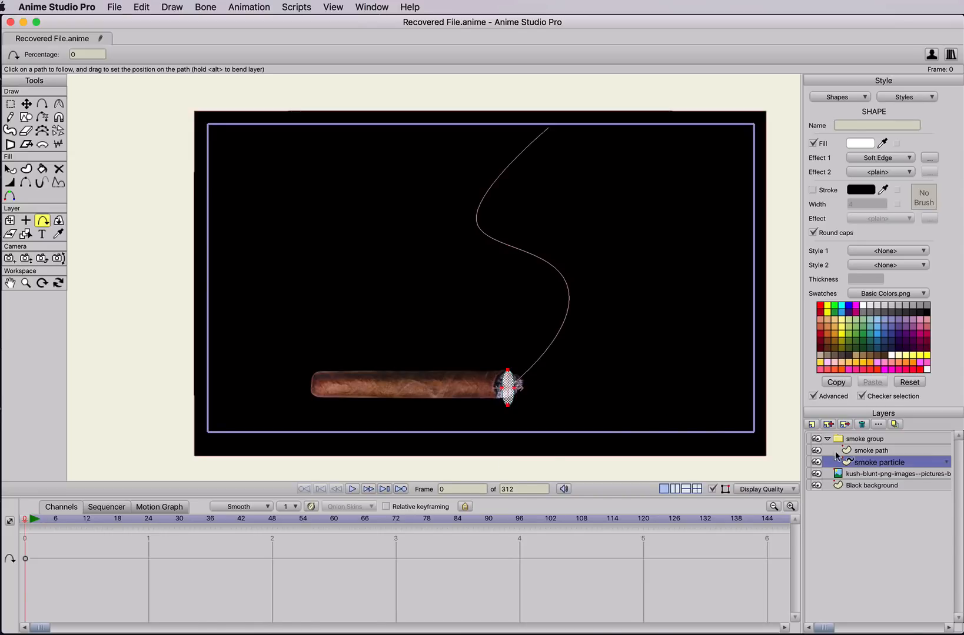
Step: Enable Rotate to follow path for the smoke particle layer and preview its motion along the curve
double_click(907, 463)
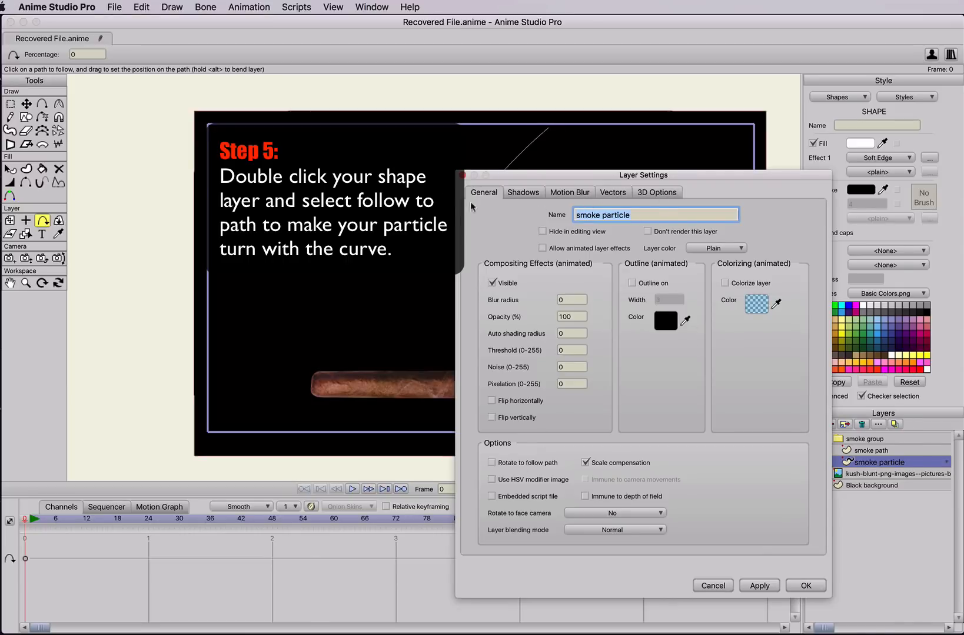
left_click(492, 463)
left_click(758, 586)
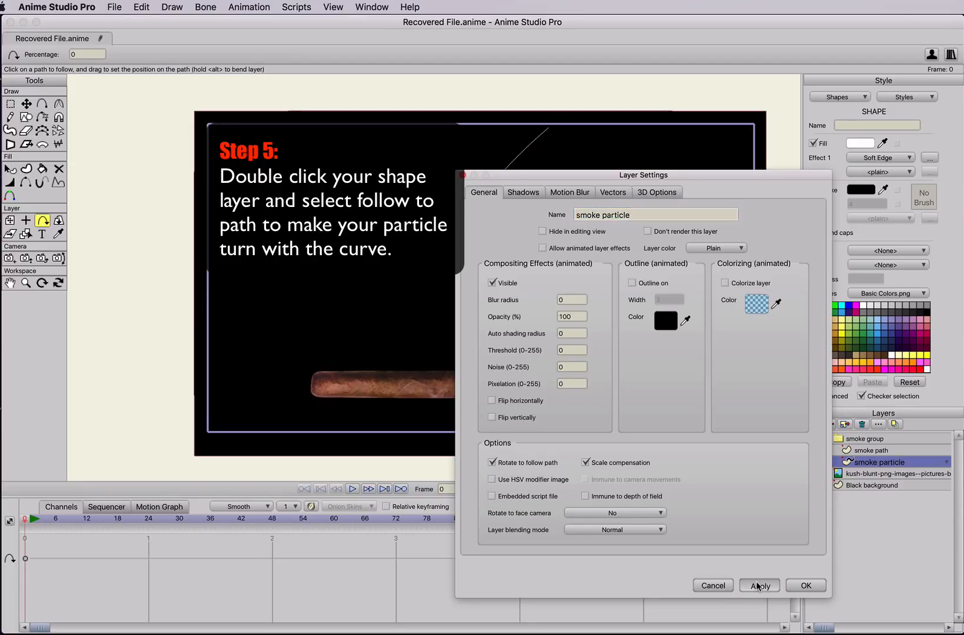
left_click(807, 585)
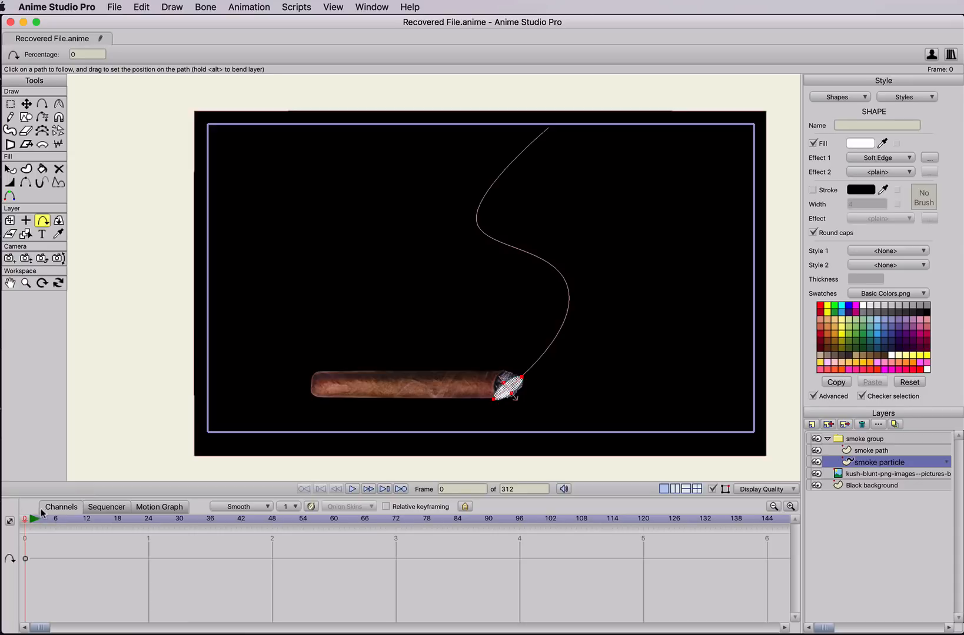
left_click_drag(36, 520, 557, 360)
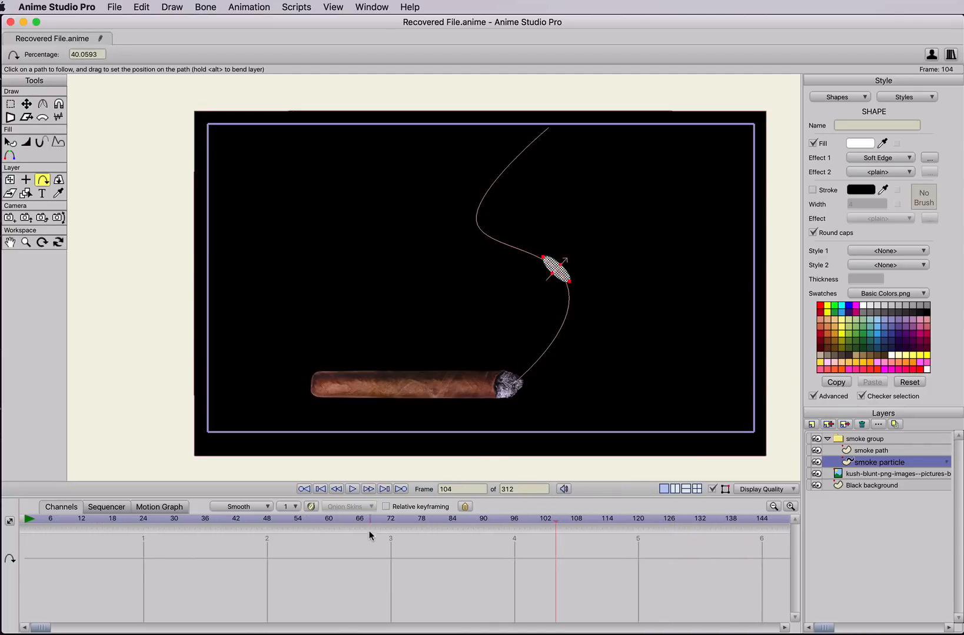
key("space")
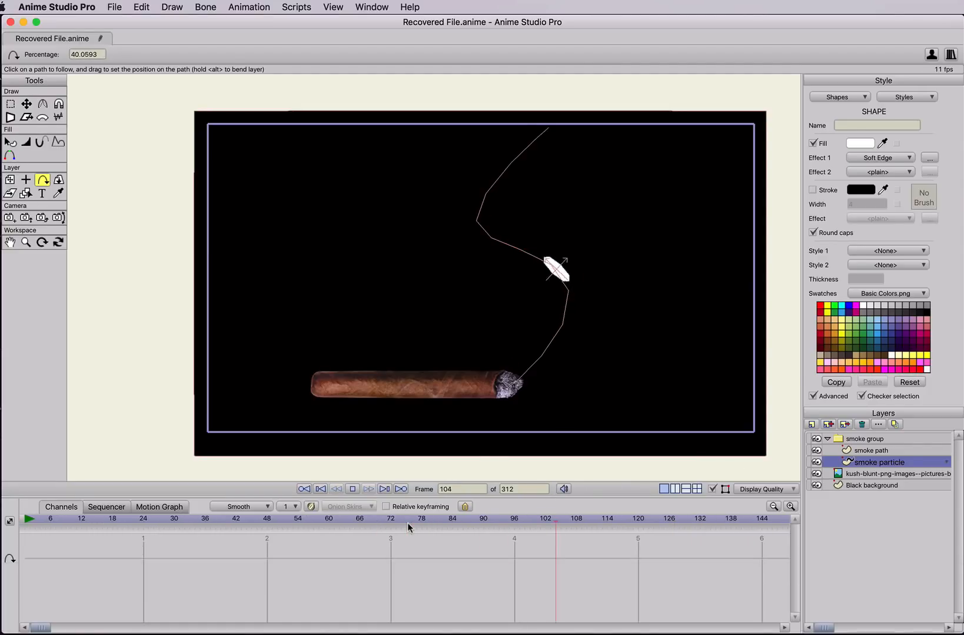
key("space")
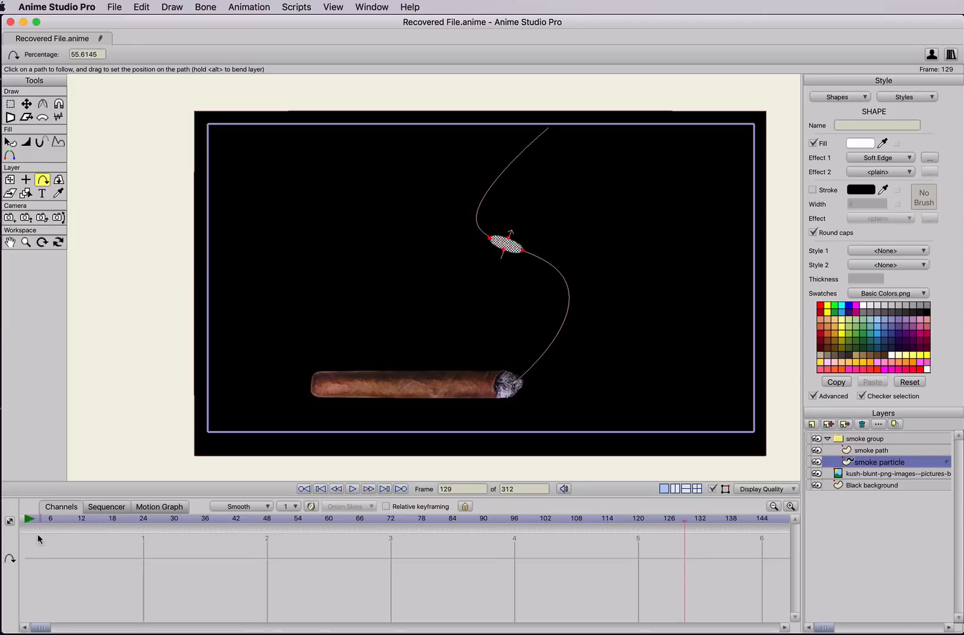
left_click_drag(43, 519, 4, 520)
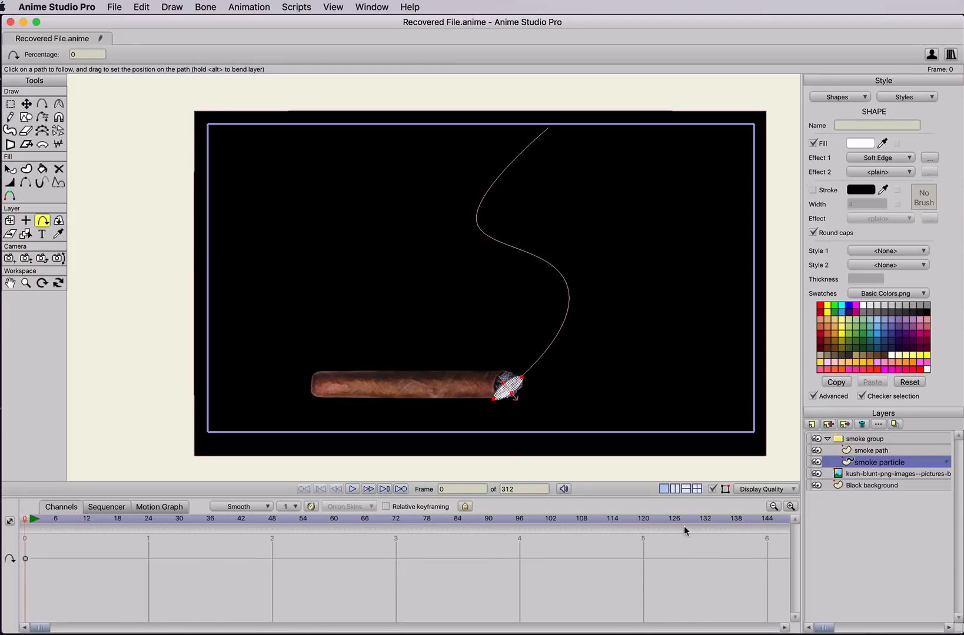
Step: Collapse the smoke group and add a particle layer above it named "smoke particles all"
left_click(827, 438)
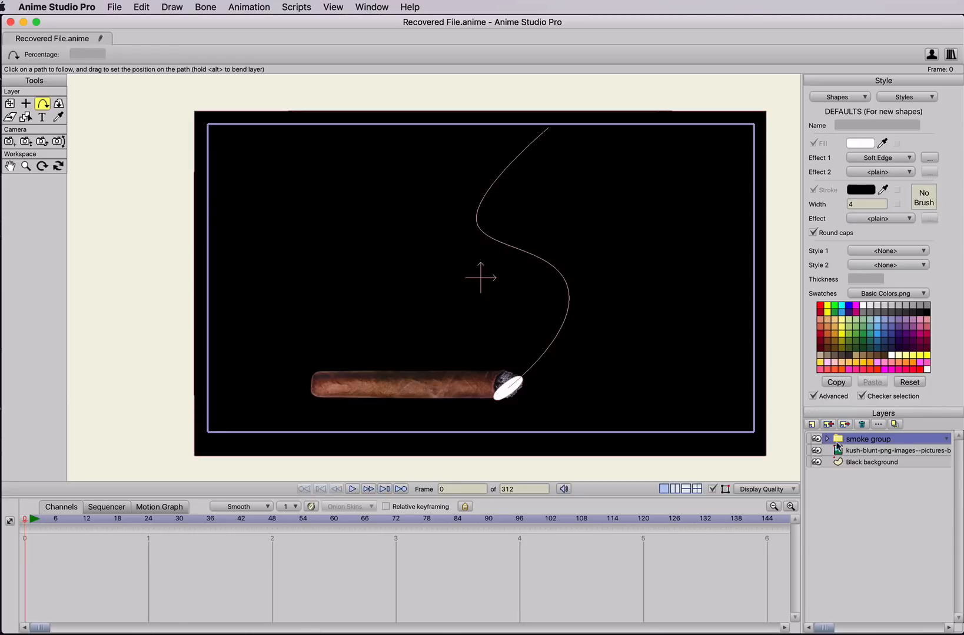
left_click(826, 440)
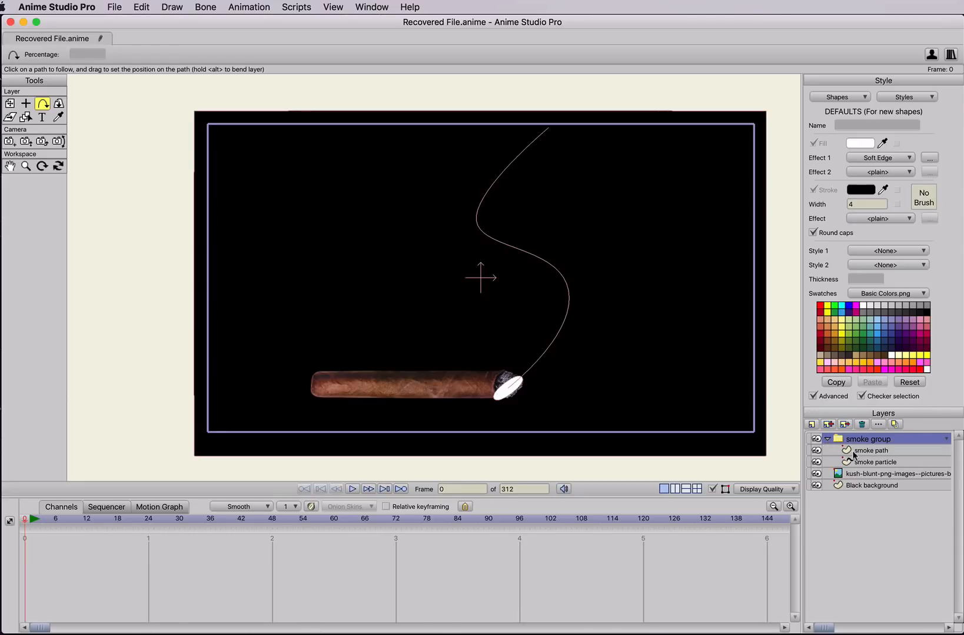
left_click(826, 438)
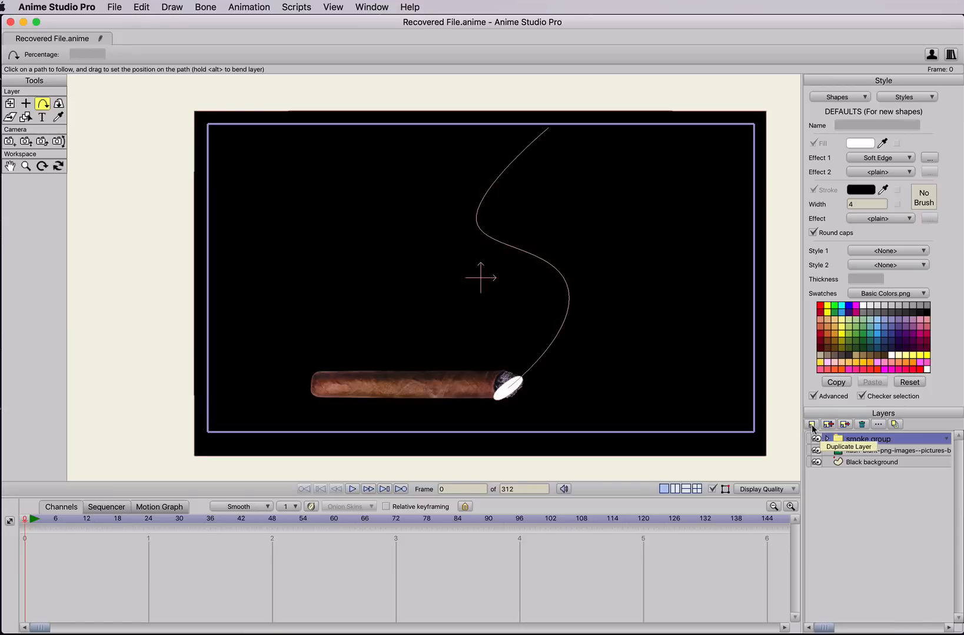
left_click(811, 424)
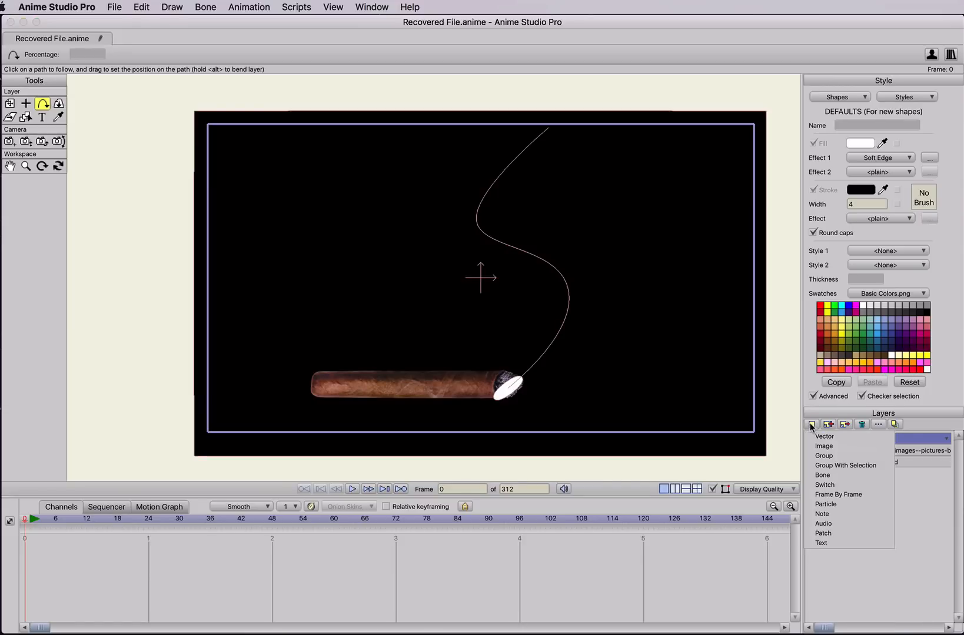
left_click(824, 504)
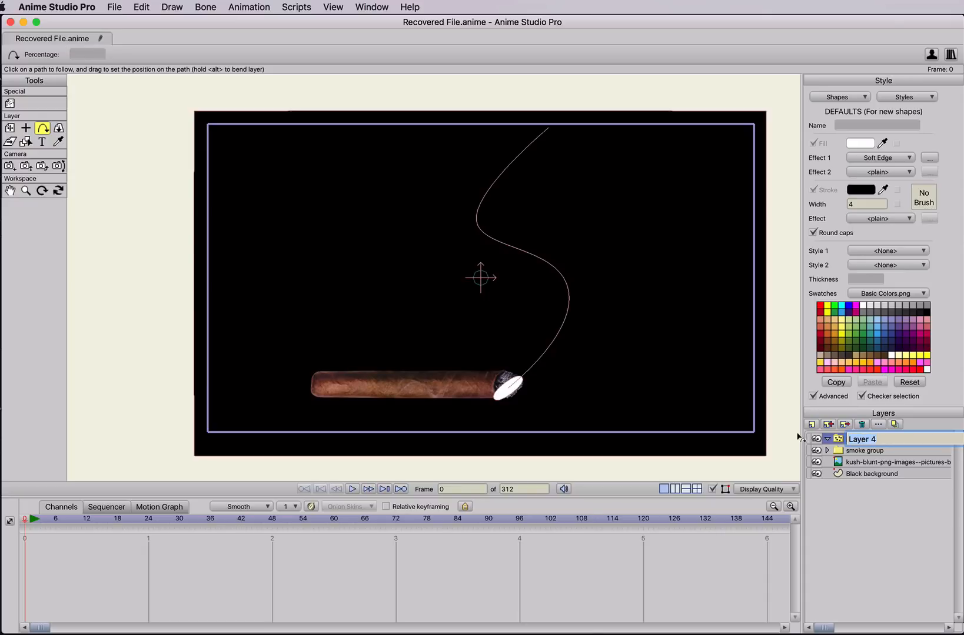
type("smoke")
type("pao")
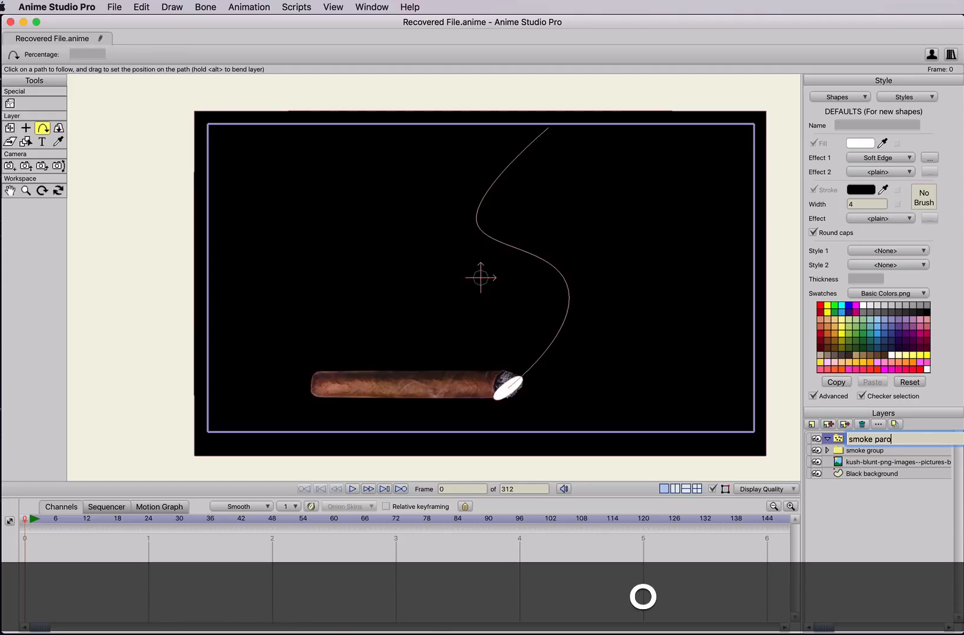
key("BackSpace")
type("rticles all")
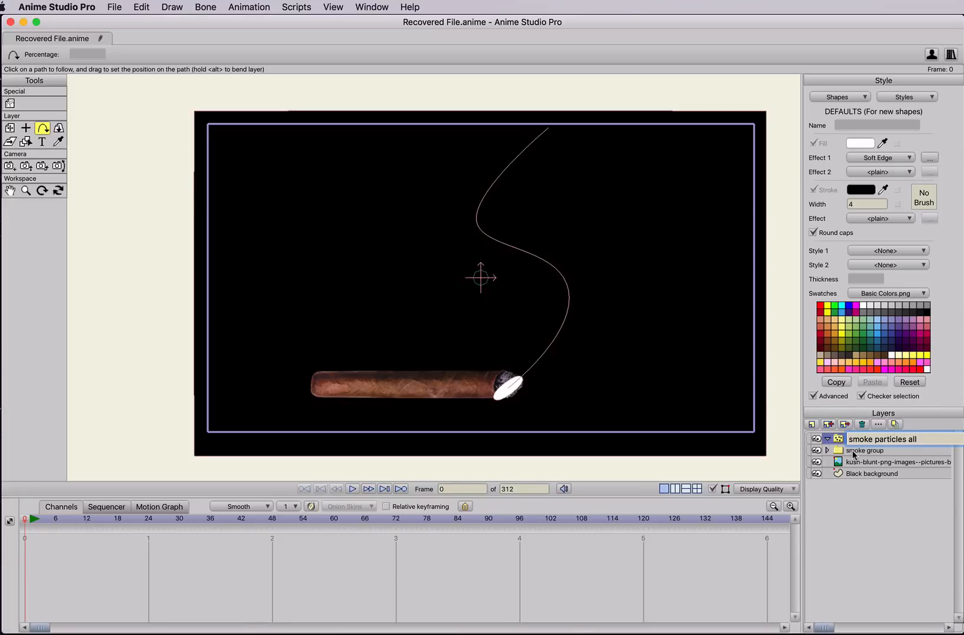
Step: Move the smoke group into the smoke particles all layer and check the layers nested inside it
left_click(853, 451)
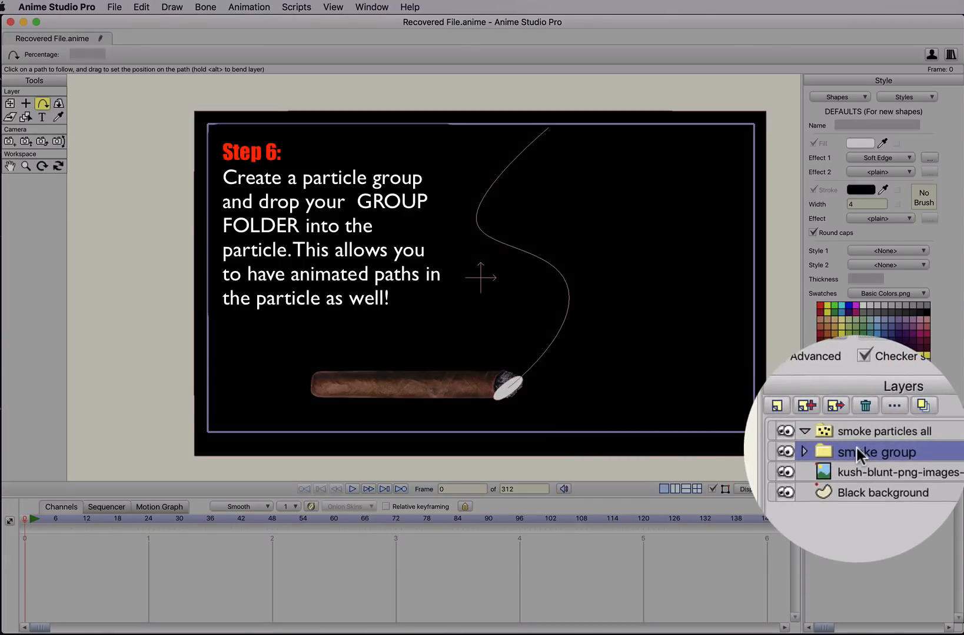
left_click_drag(864, 448, 863, 442)
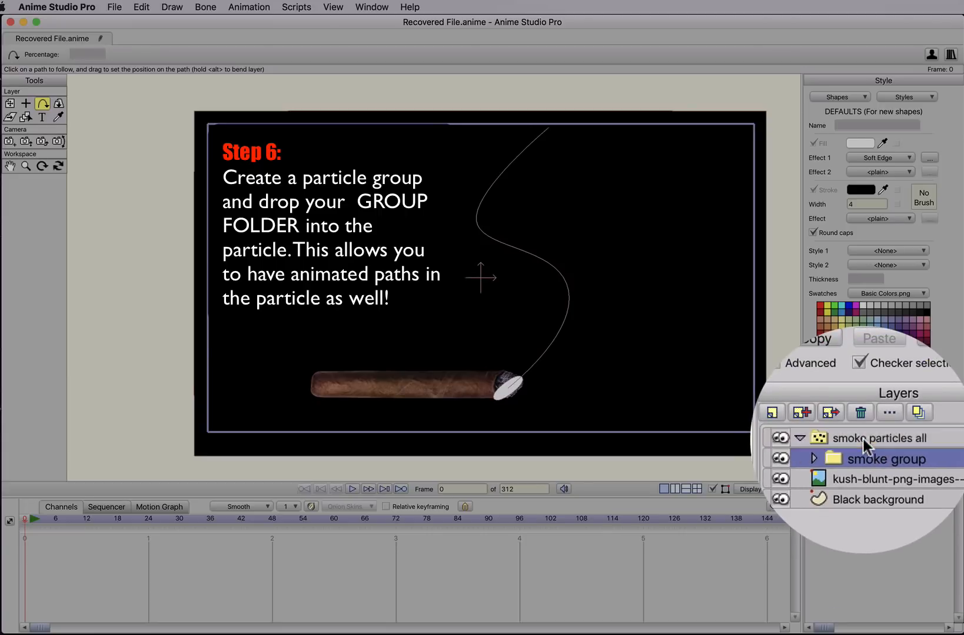
left_click(834, 451)
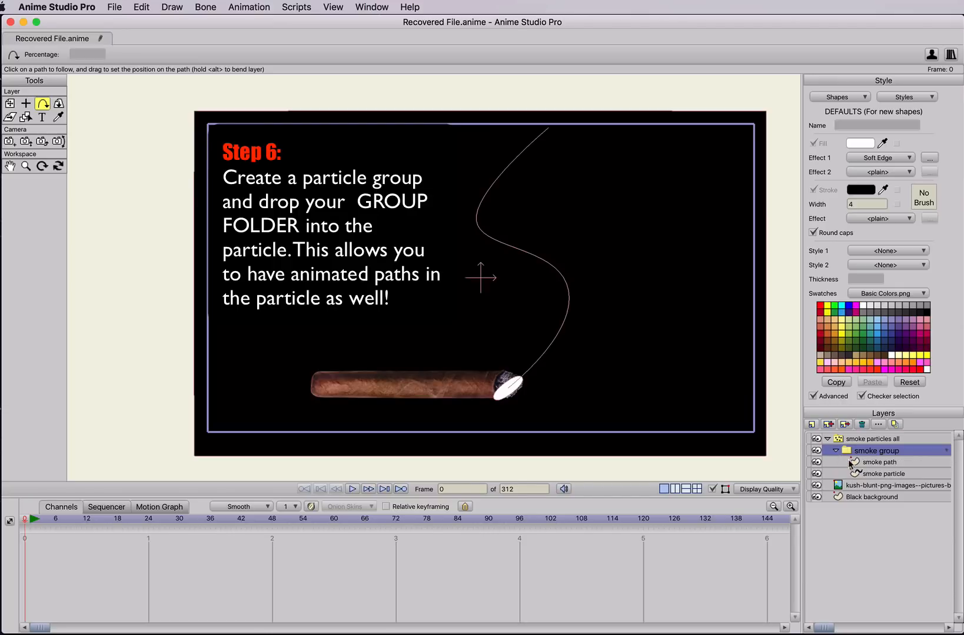
left_click(835, 451)
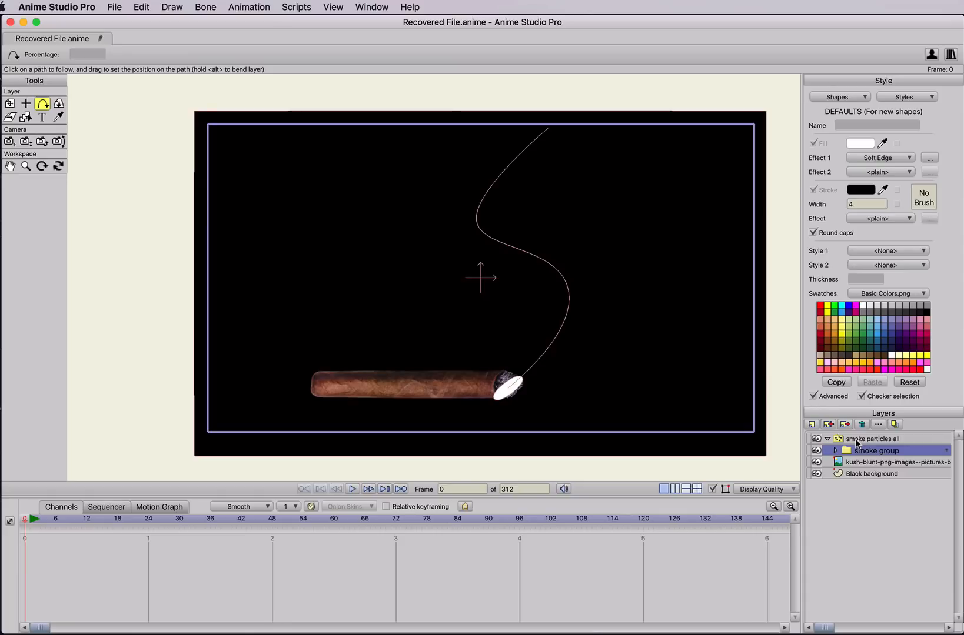
Step: Set the Velocity and Velocity spread of the smoke particles all layer to 0
left_click(856, 443)
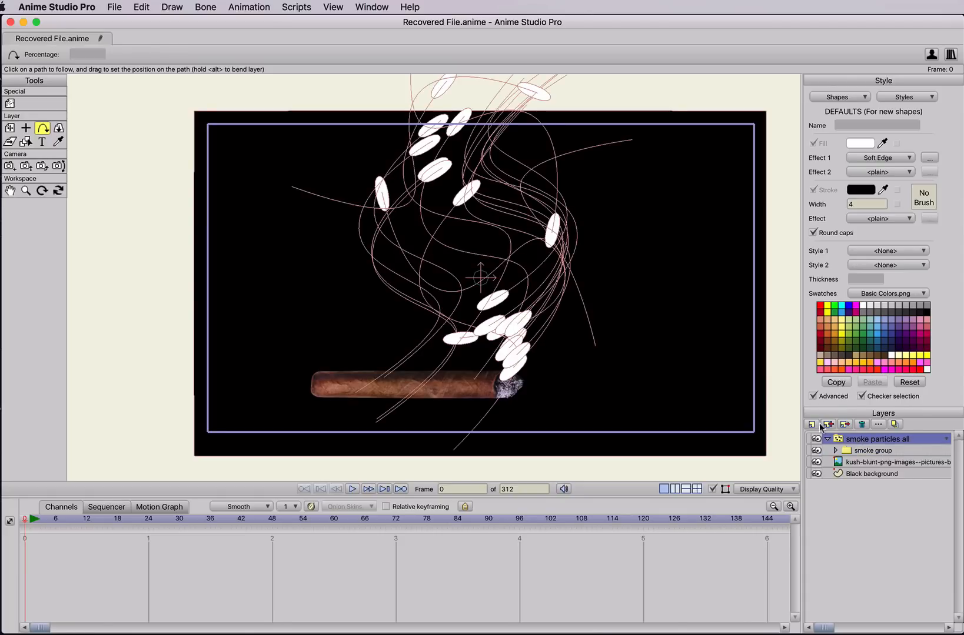
scroll(470, 317, "down", 2)
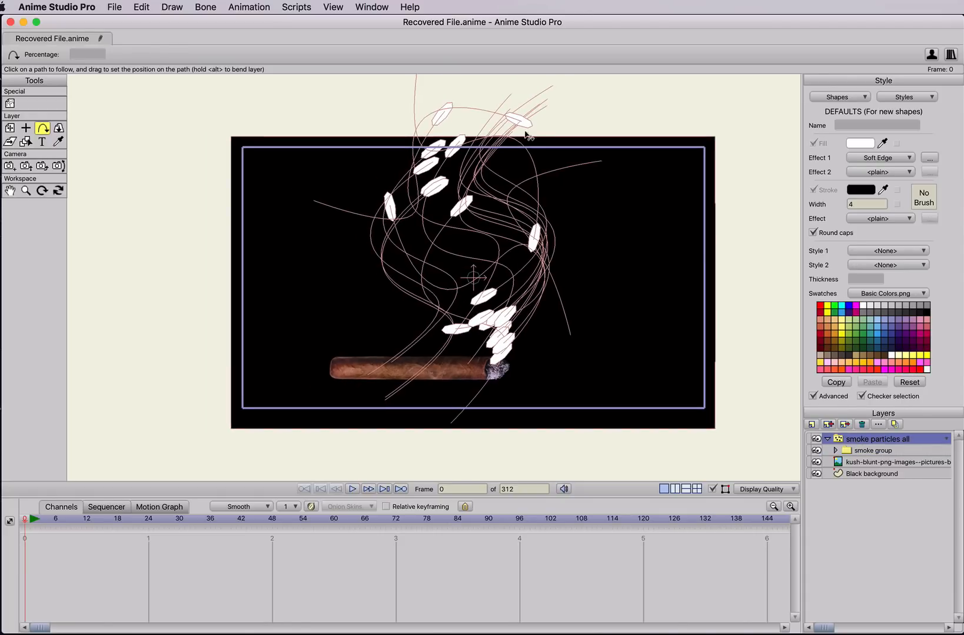
left_click(10, 105)
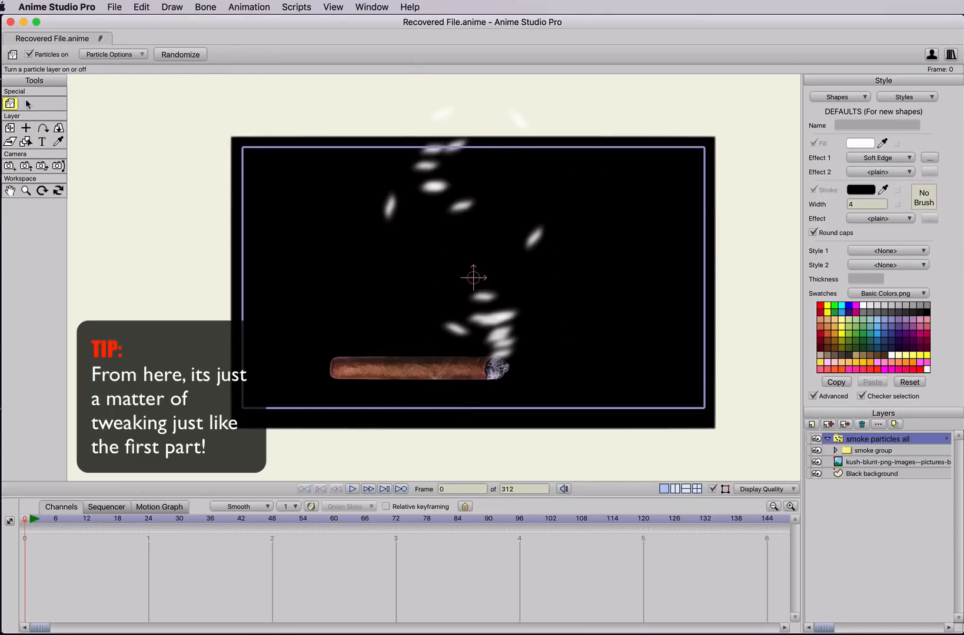
left_click(108, 56)
left_click_drag(167, 120, 117, 121)
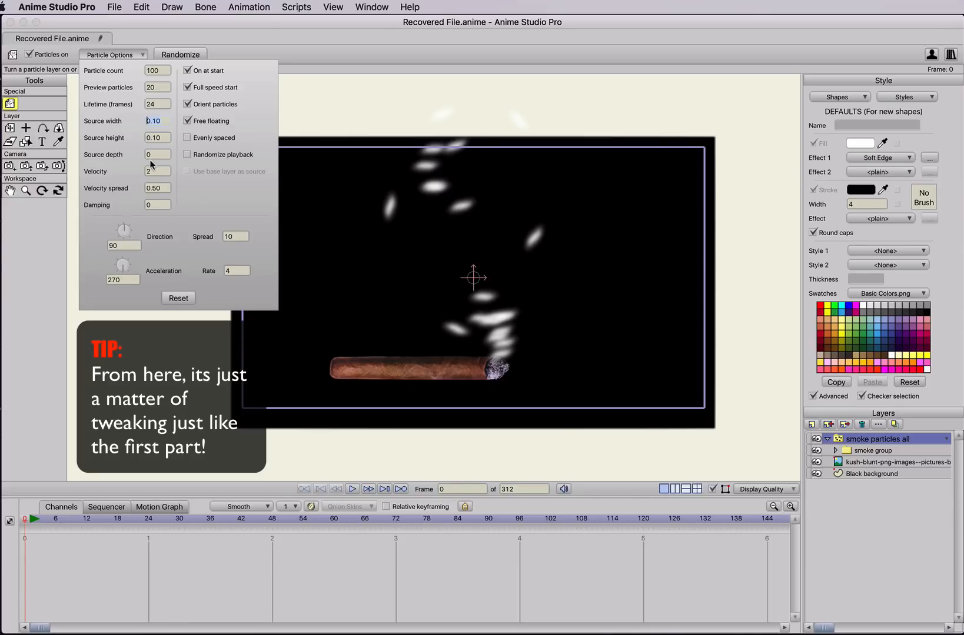
type("0")
left_click_drag(159, 171, 99, 196)
type("0")
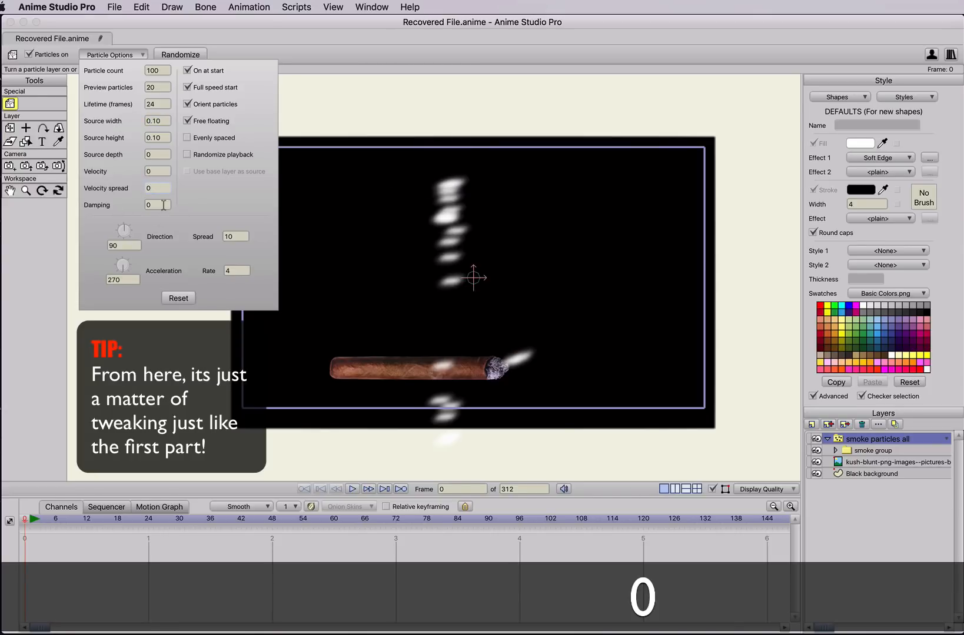
Step: Set the particle layer's damping, direction angle, direction spread, acceleration angle and acceleration rate to 0
left_click_drag(165, 205, 98, 281)
type("00")
left_click_drag(238, 272, 183, 265)
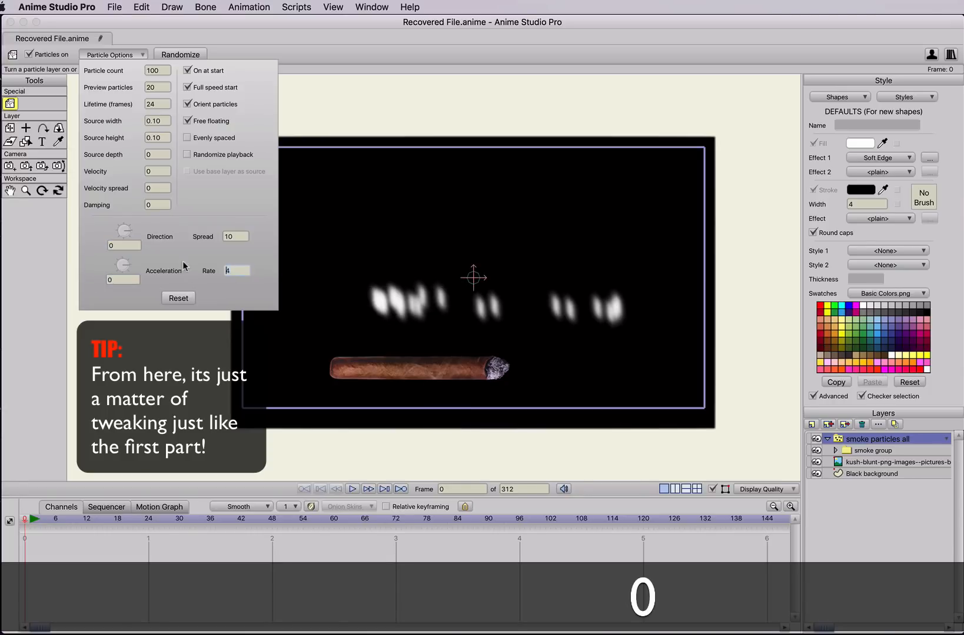
type("0")
left_click_drag(238, 236, 145, 233)
type("0")
Step: Set the particle lifetime to 240 frames and play the animation to preview the smoke
left_click_drag(162, 105, 138, 101)
type("240")
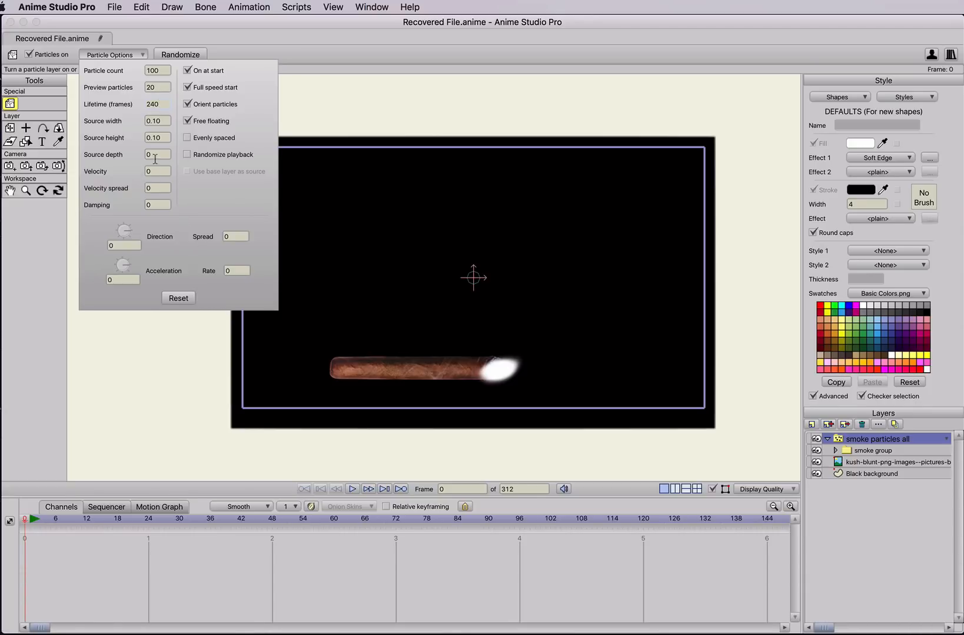
left_click(155, 158)
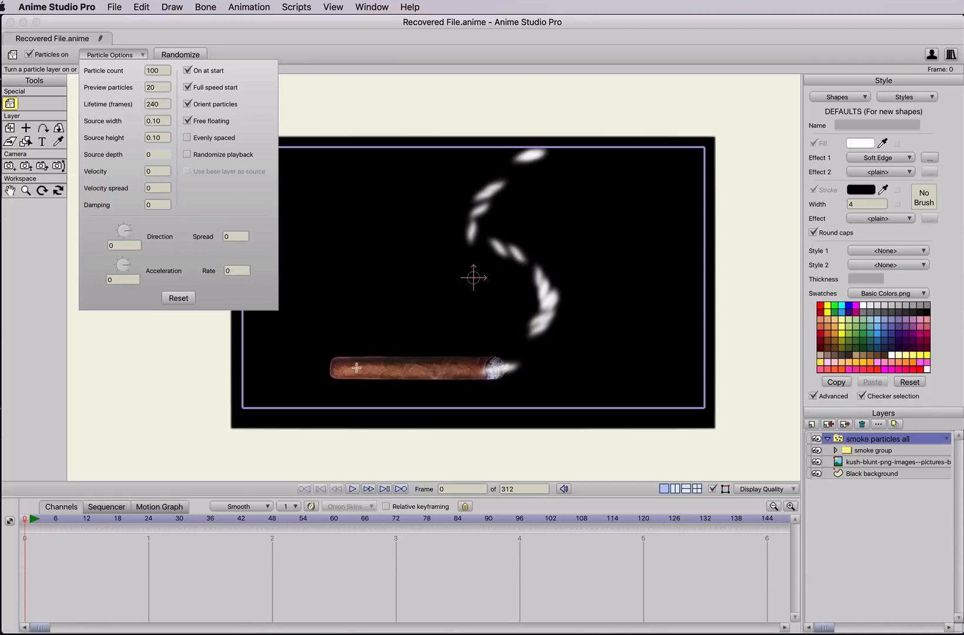
left_click(188, 389)
key("space")
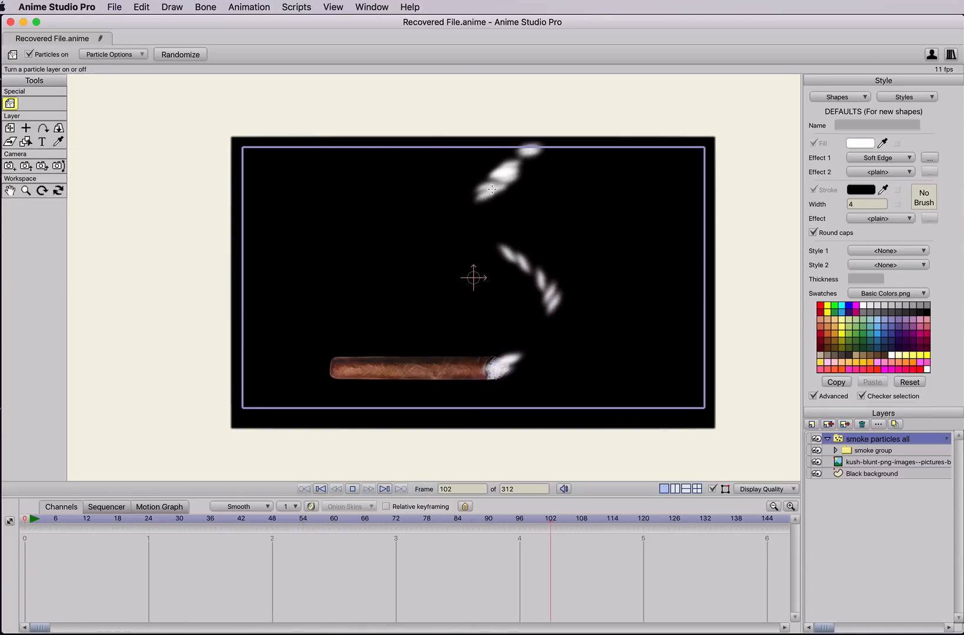
key("space")
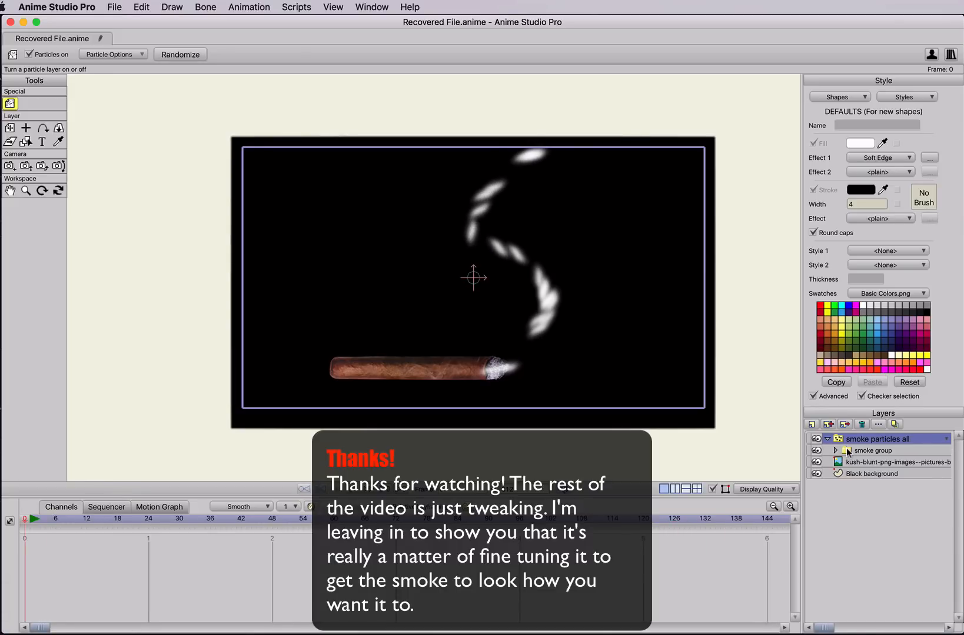
Step: Set the source depth of the smoke particles all layer to 0.3704 and its preview particles to 100
left_click(835, 451)
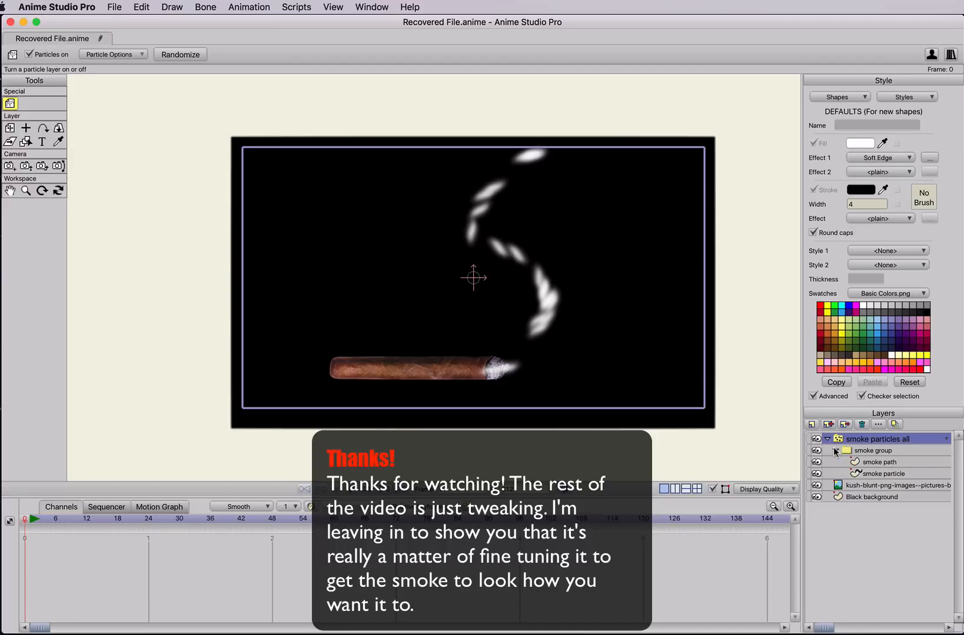
left_click(835, 450)
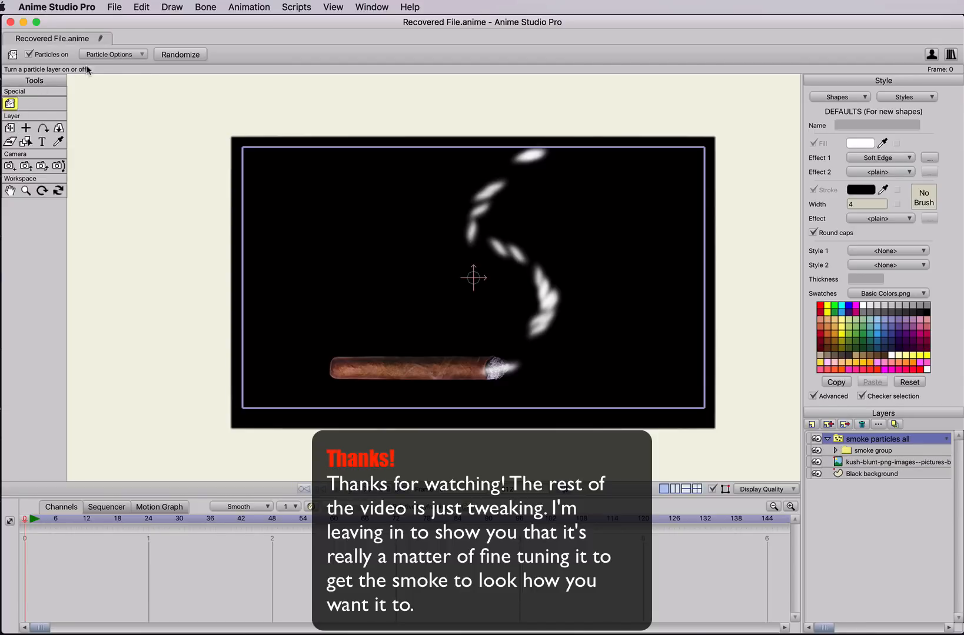
left_click(109, 55)
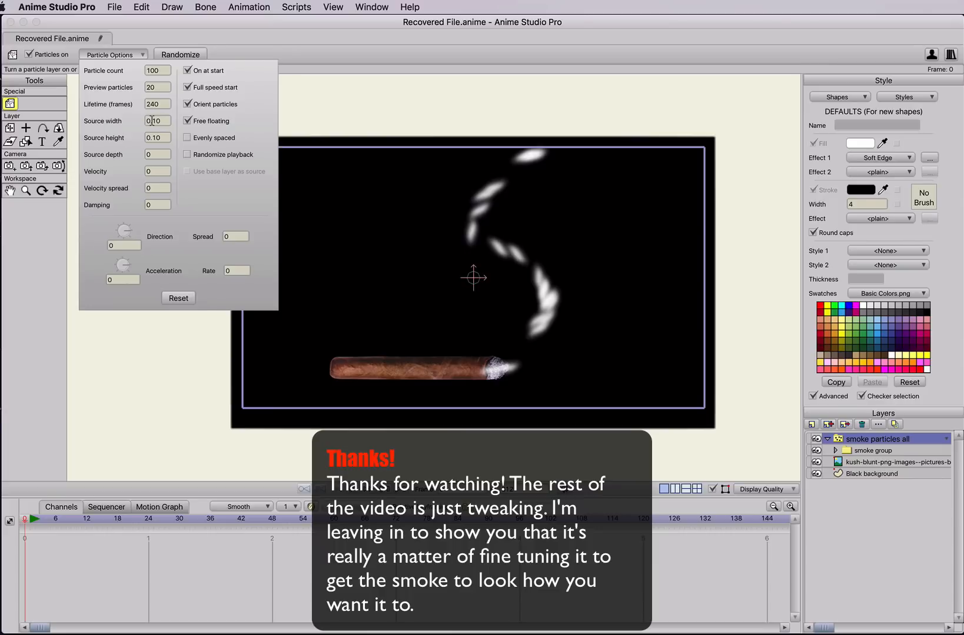
left_click(152, 152)
scroll(154, 153, "up", 5)
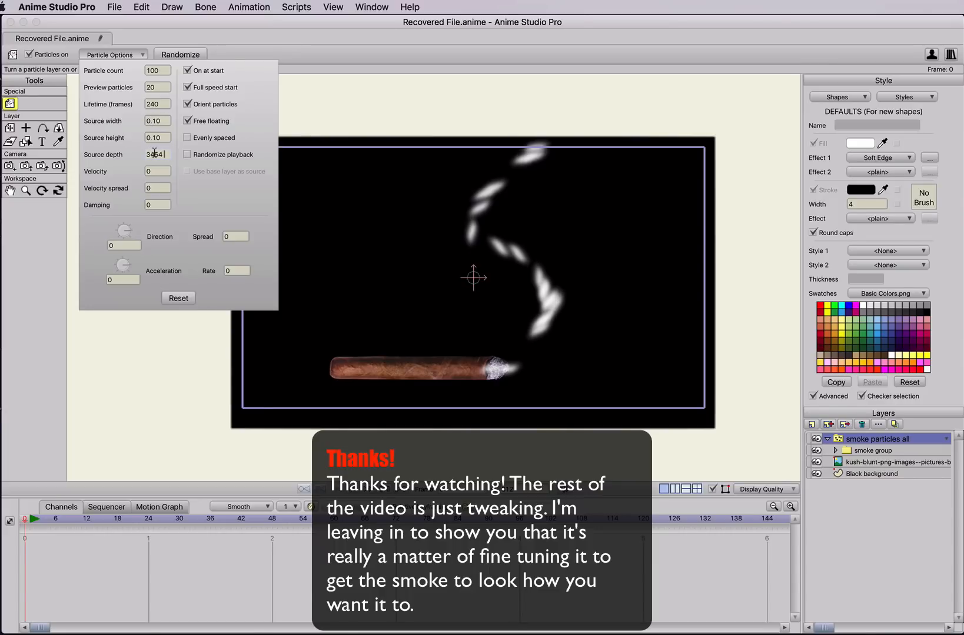
left_click(156, 89)
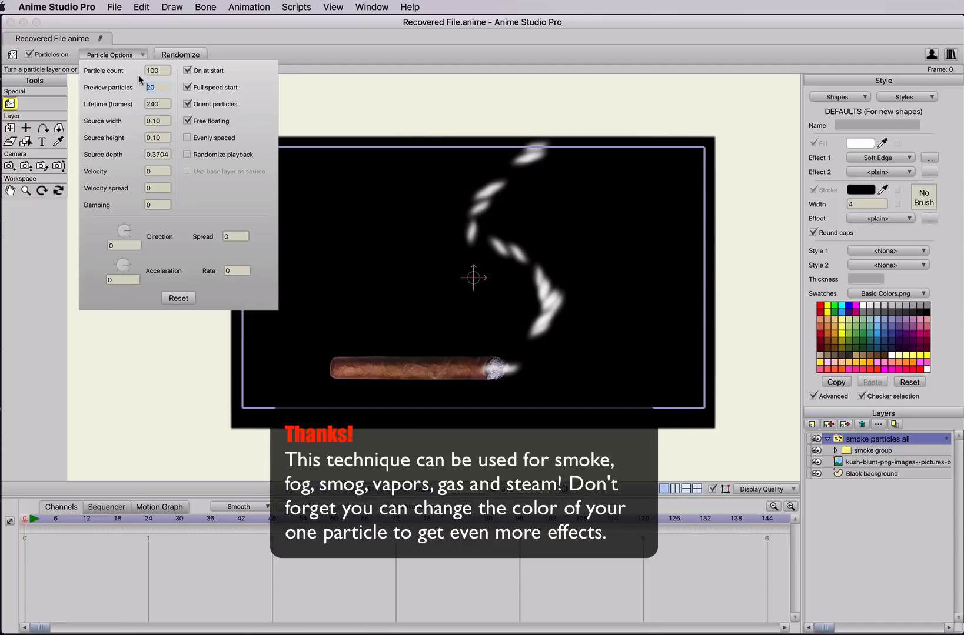
type("100")
left_click(161, 103)
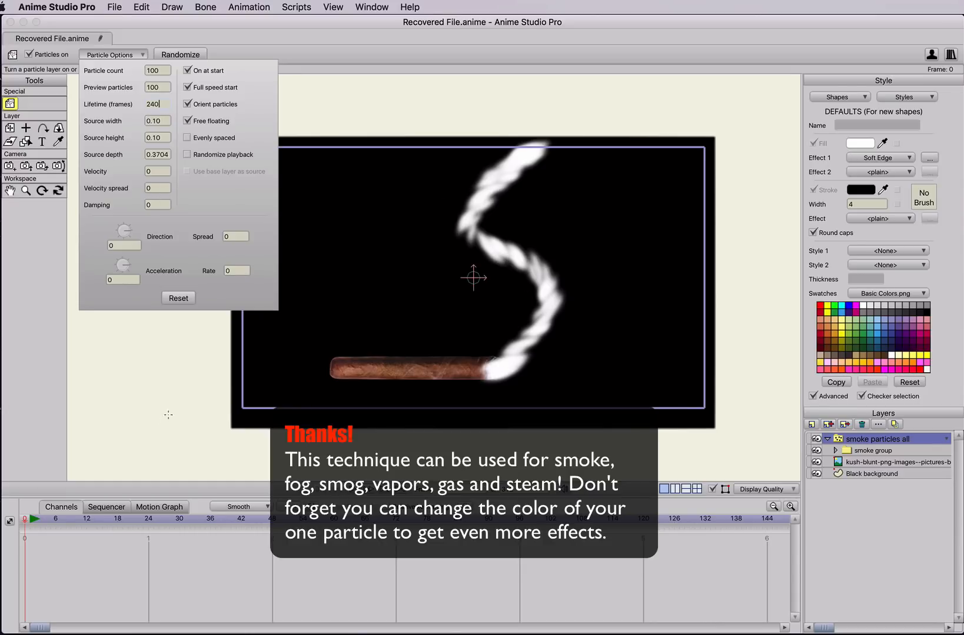
left_click(9, 521)
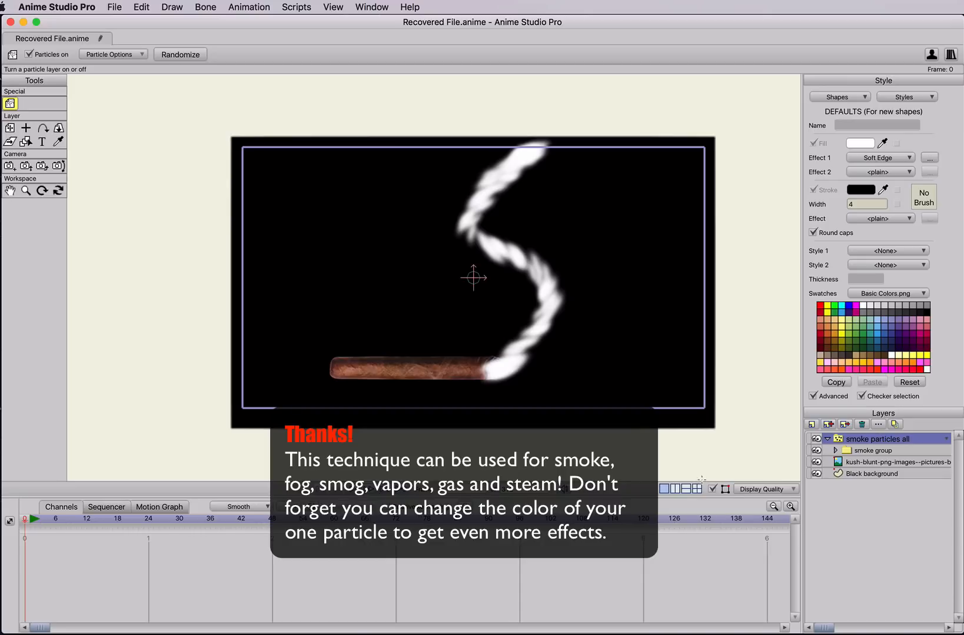
Step: Set the smoke particle shape's fill alpha to 0 at frame 0
left_click(835, 451)
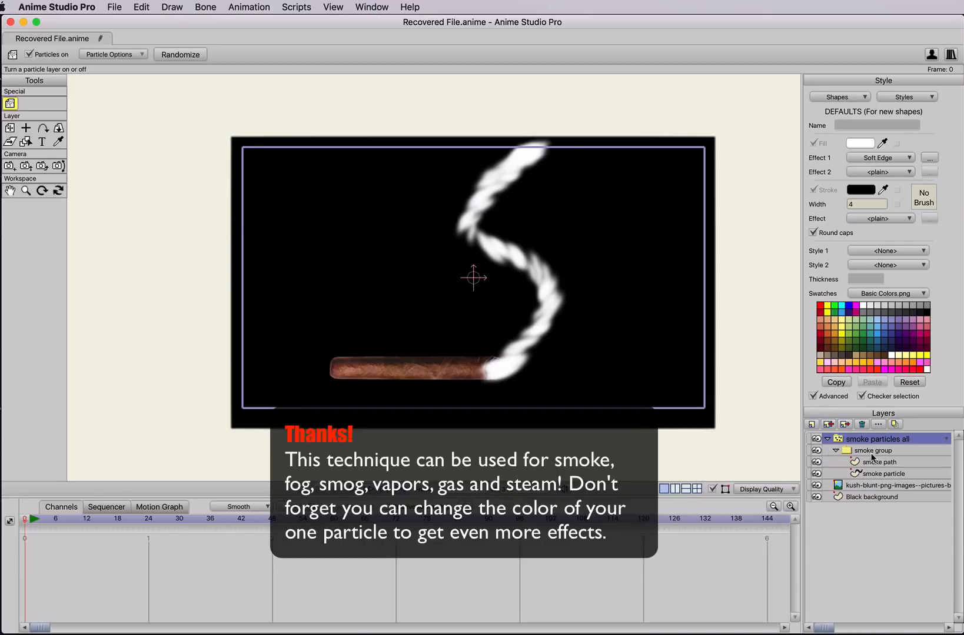
left_click(876, 473)
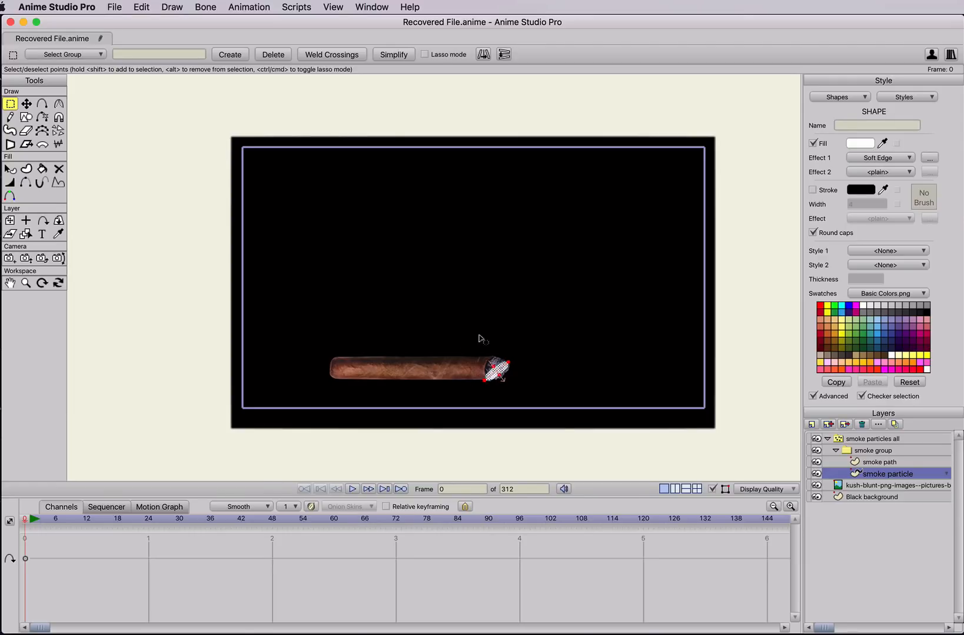
left_click(860, 144)
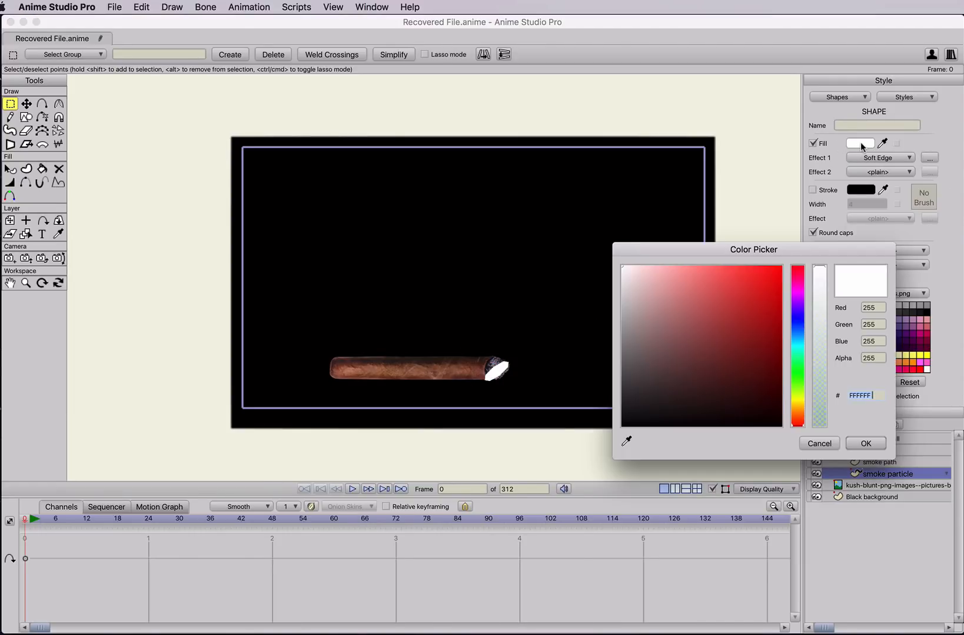
left_click_drag(819, 359, 818, 432)
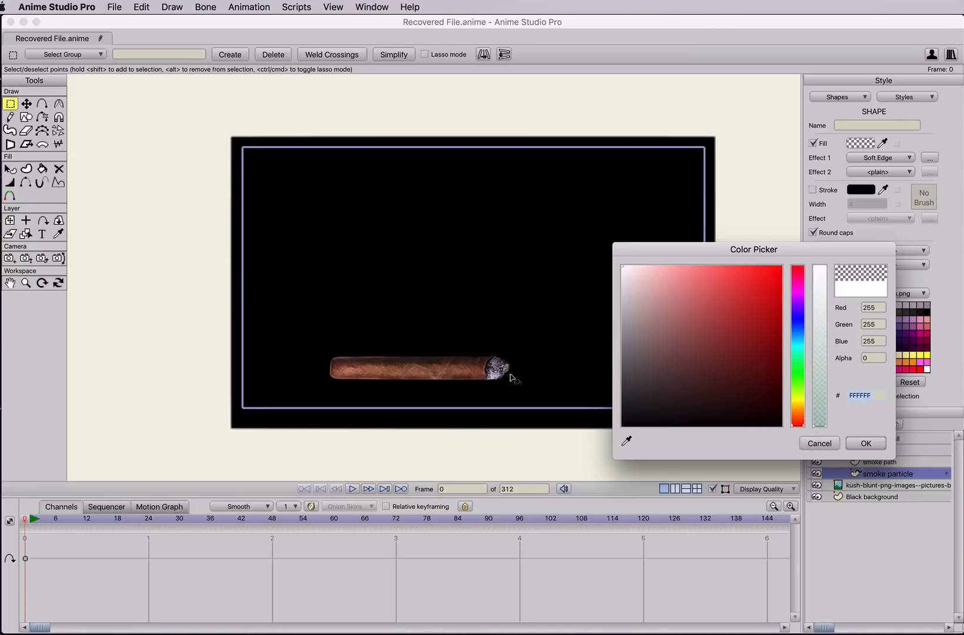
left_click(865, 444)
Step: Keyframe the smoke particle's fill alpha at 114 on frame 46
mouse_move(130, 518)
left_mouse_down()
mouse_move(119, 521)
mouse_move(134, 522)
left_mouse_up()
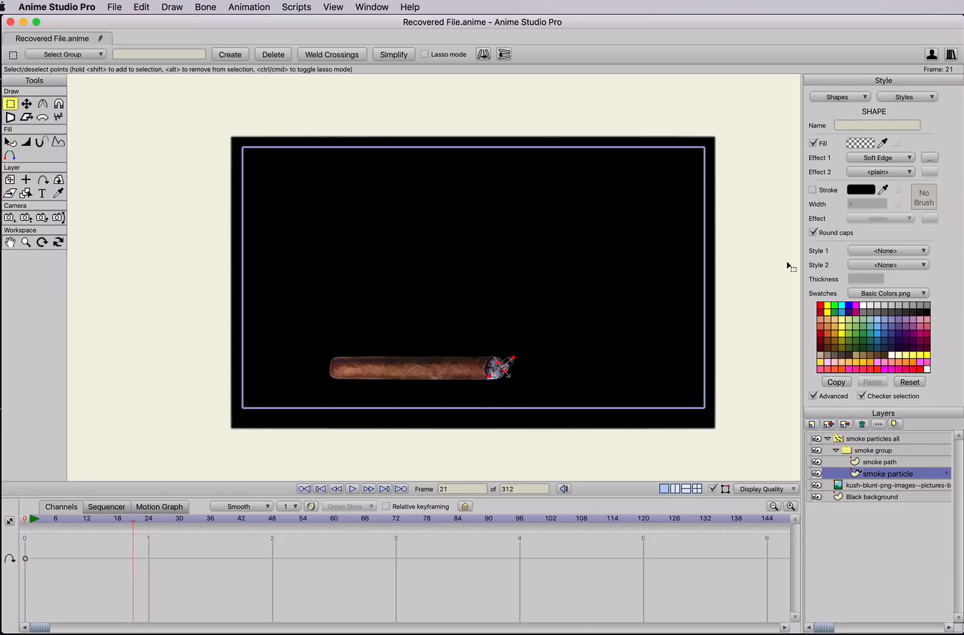
left_click_drag(163, 516, 259, 519)
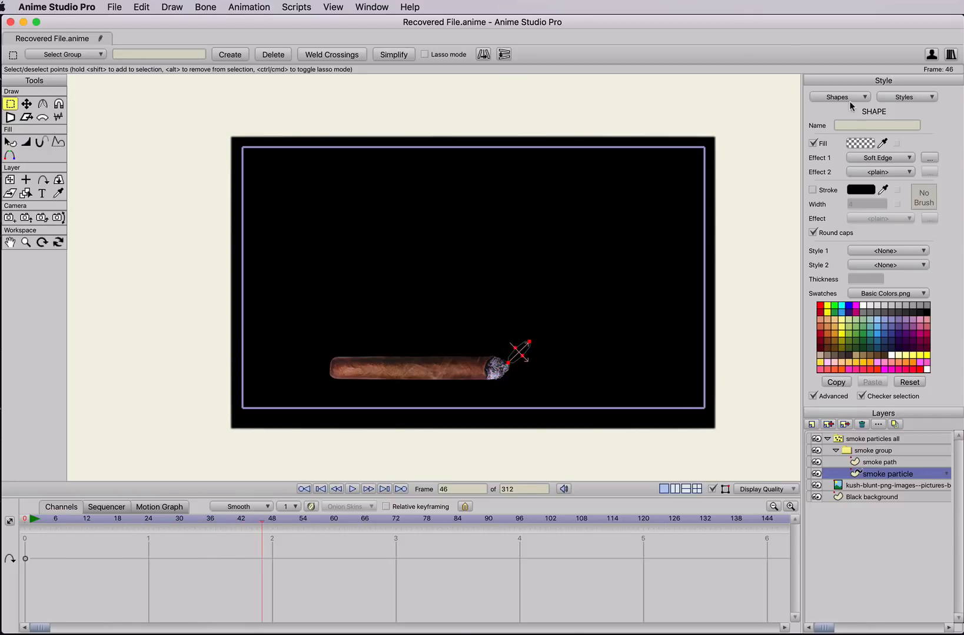
left_click(861, 144)
left_click_drag(824, 381, 819, 355)
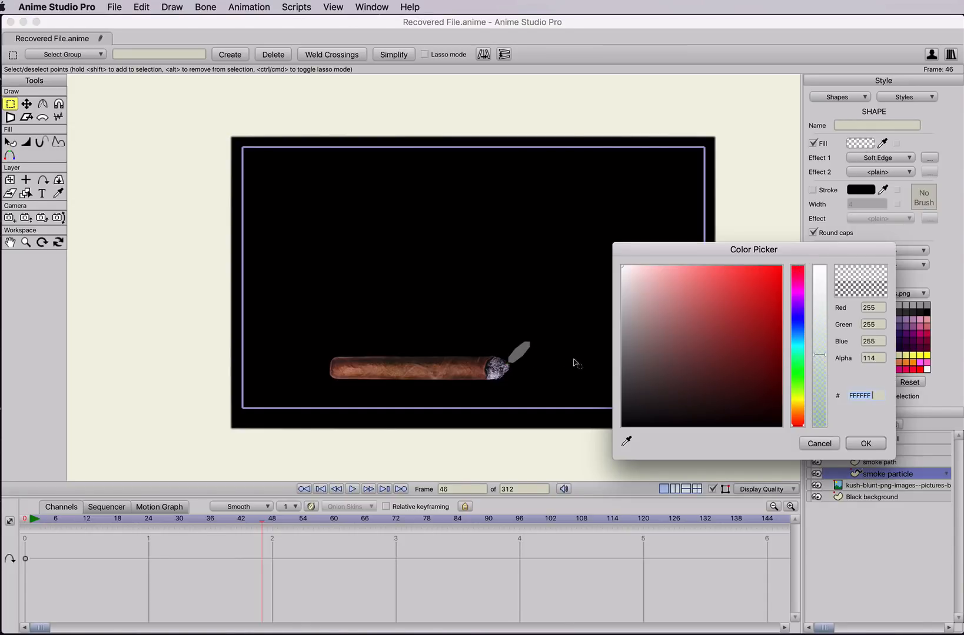
left_click(873, 443)
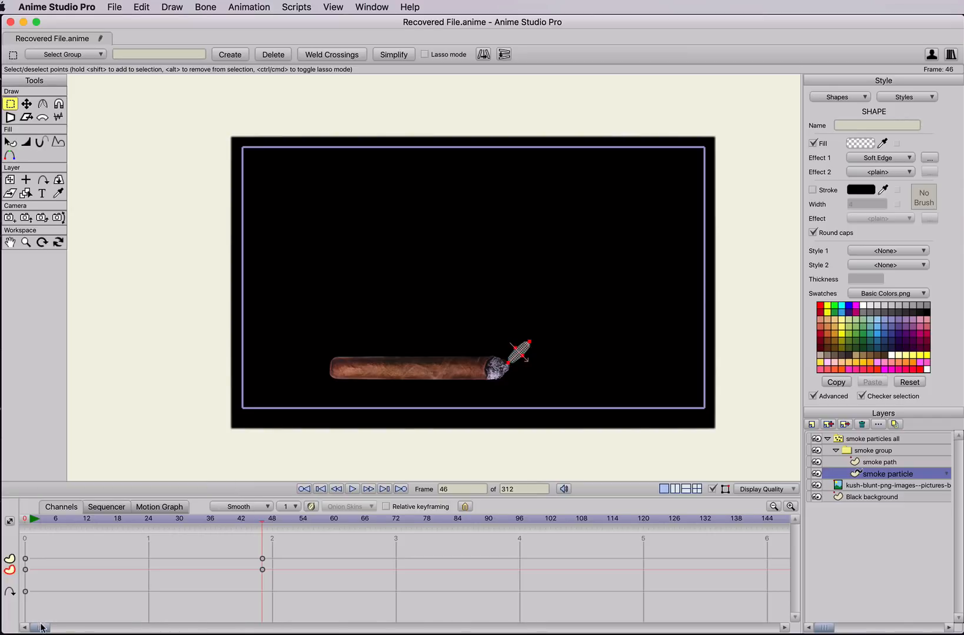
Step: Keyframe the smoke particle's fill as semi-transparent white at frame 204
left_click_drag(42, 628, 169, 627)
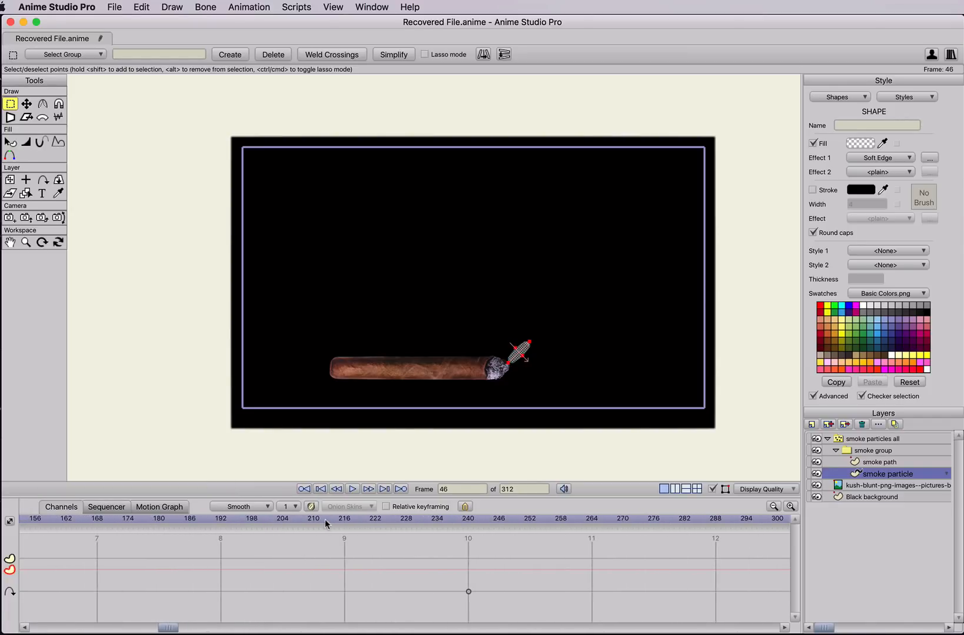
left_click_drag(313, 520, 286, 521)
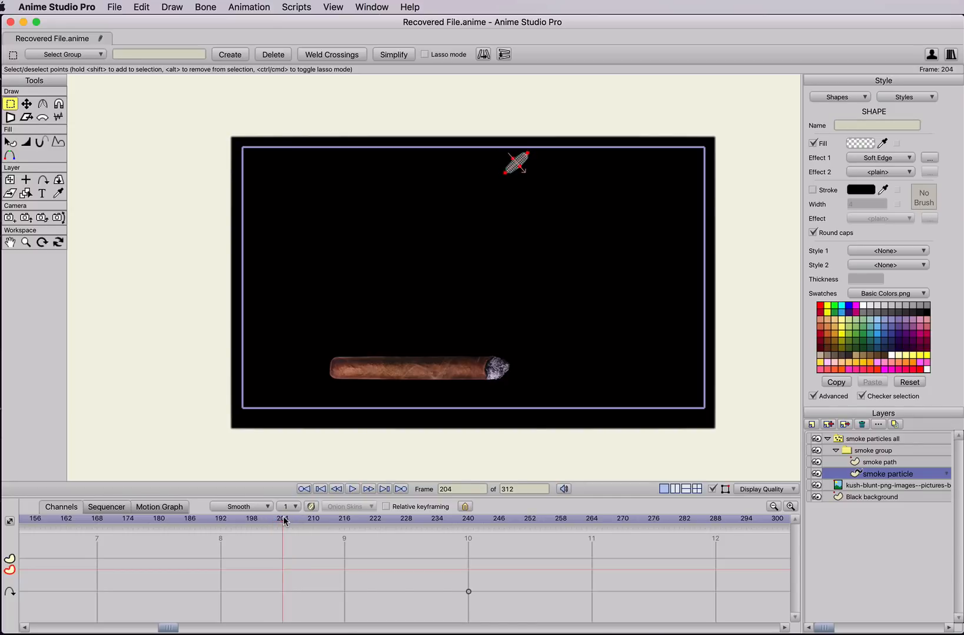
left_click(860, 143)
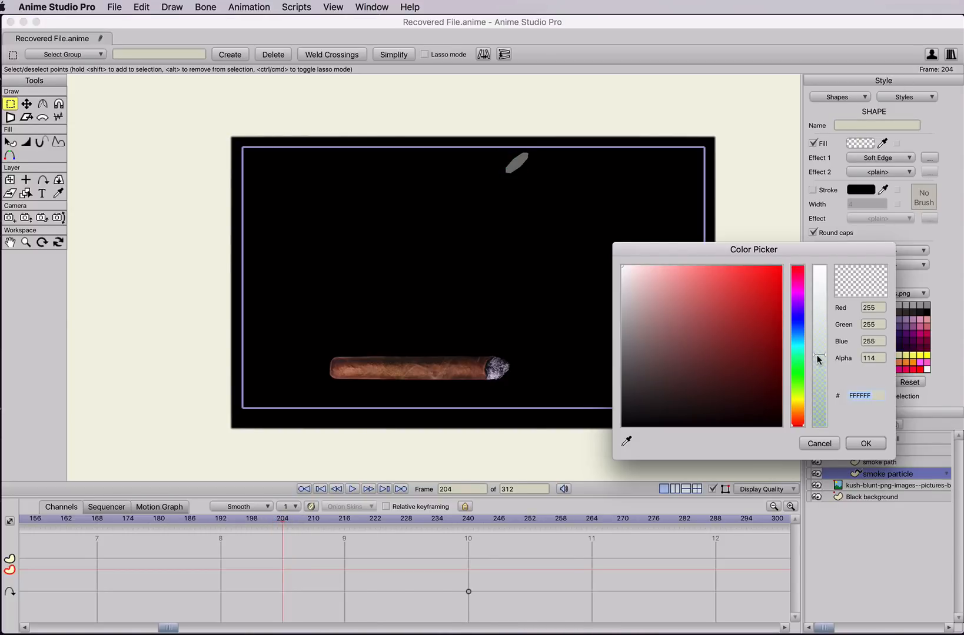
left_click_drag(817, 359, 819, 373)
left_click(866, 443)
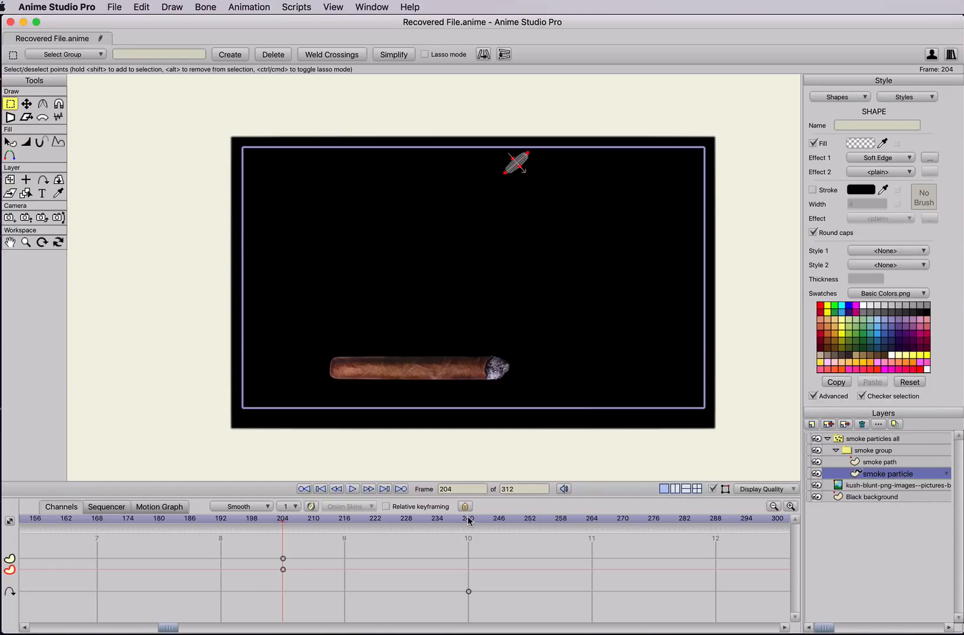
Step: Keyframe the smoke particle's fill as fully transparent at frame 240
left_click(469, 521)
left_click(861, 143)
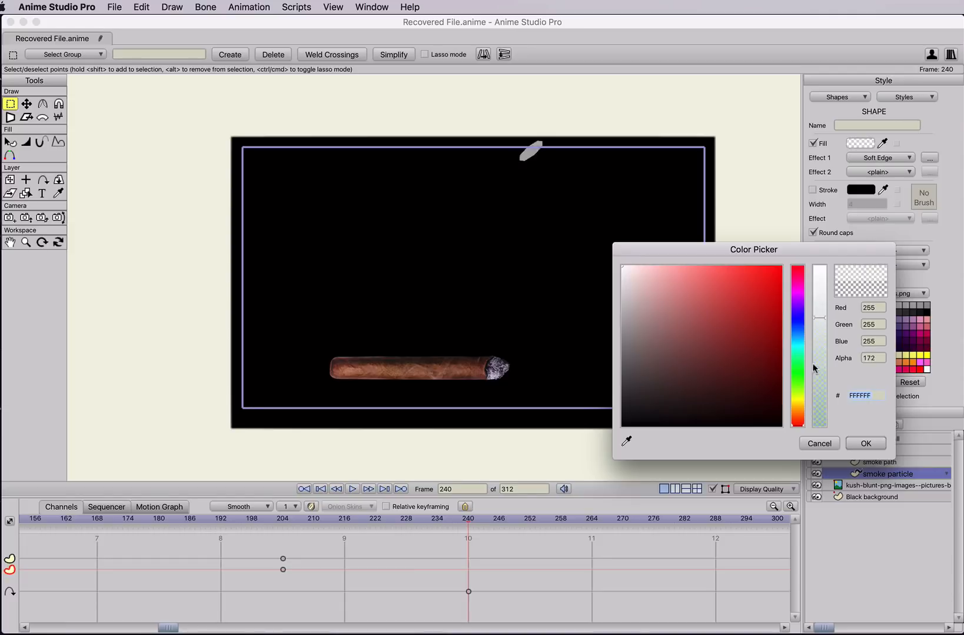
left_click_drag(813, 368, 817, 424)
left_click(866, 444)
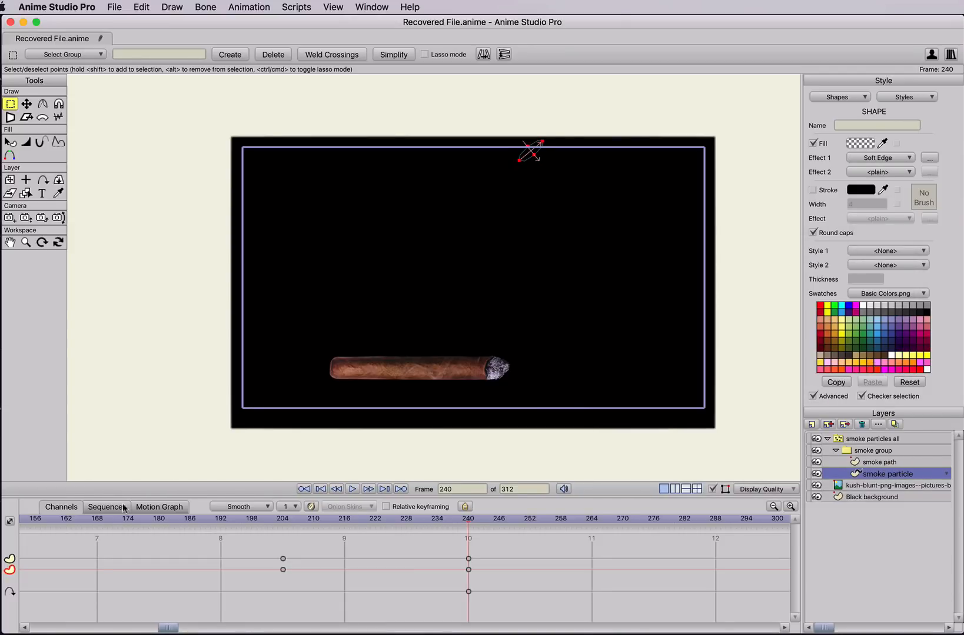
Step: Preview the fading smoke on the smoke particles all layer by scrubbing from frame 148 to frame 189
left_click_drag(105, 525, 25, 524)
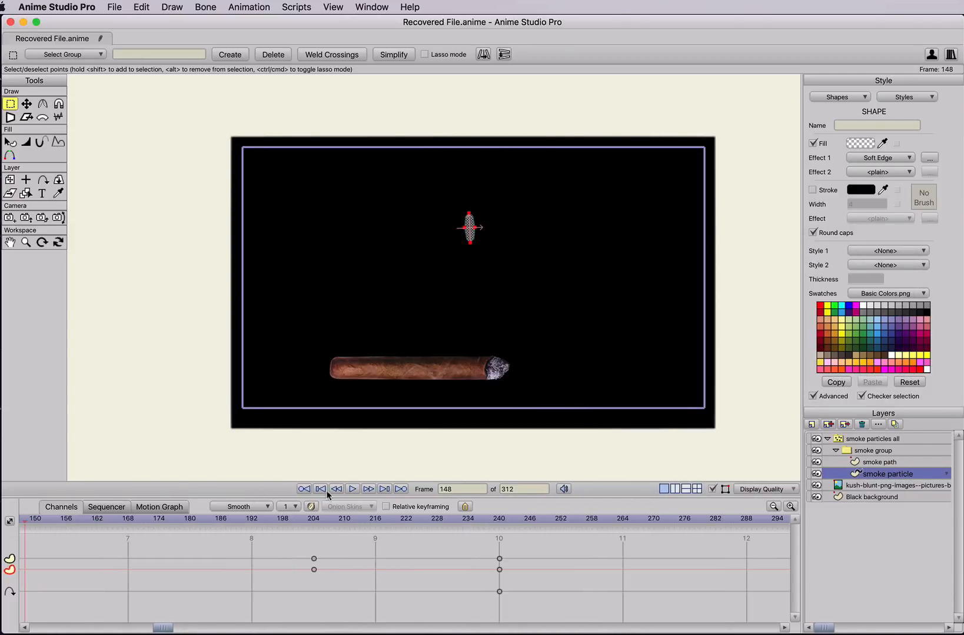
left_click(864, 439)
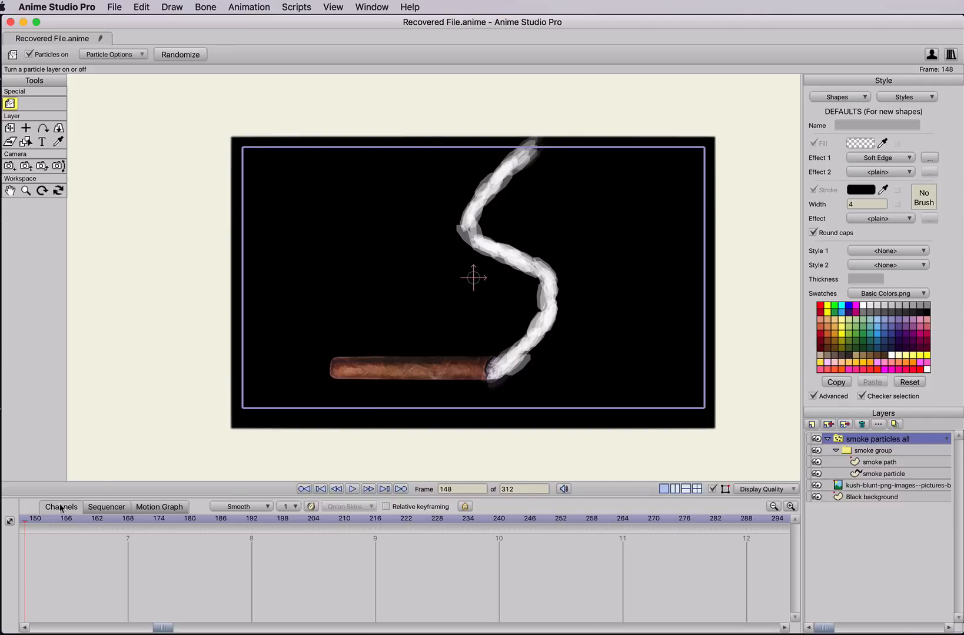
left_click_drag(43, 520, 236, 515)
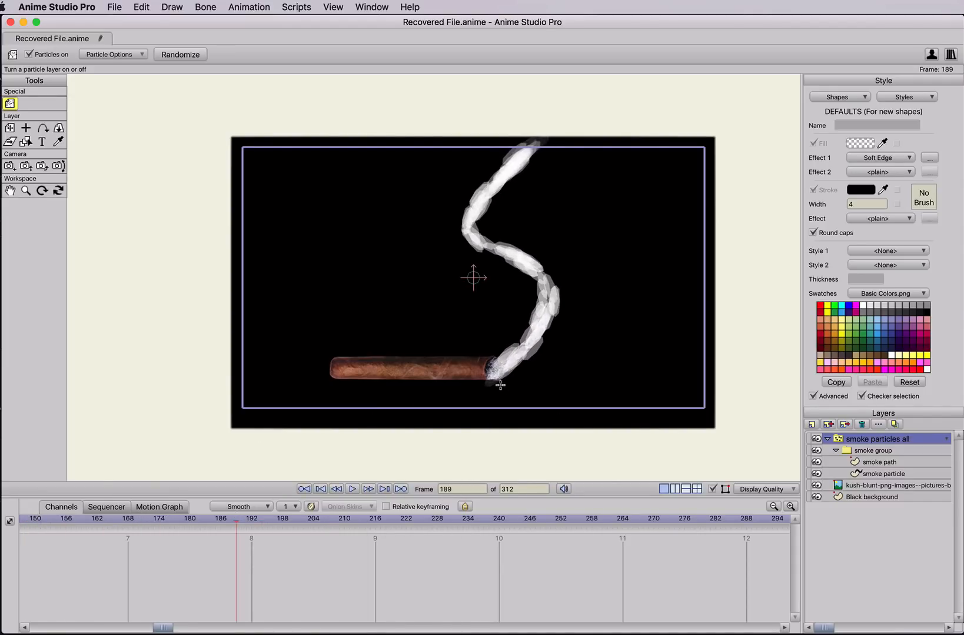
Step: Move the smoke particle's fill keyframes from frame 46 to about frame 71 and check the result on the smoke particles all layer
left_click(874, 474)
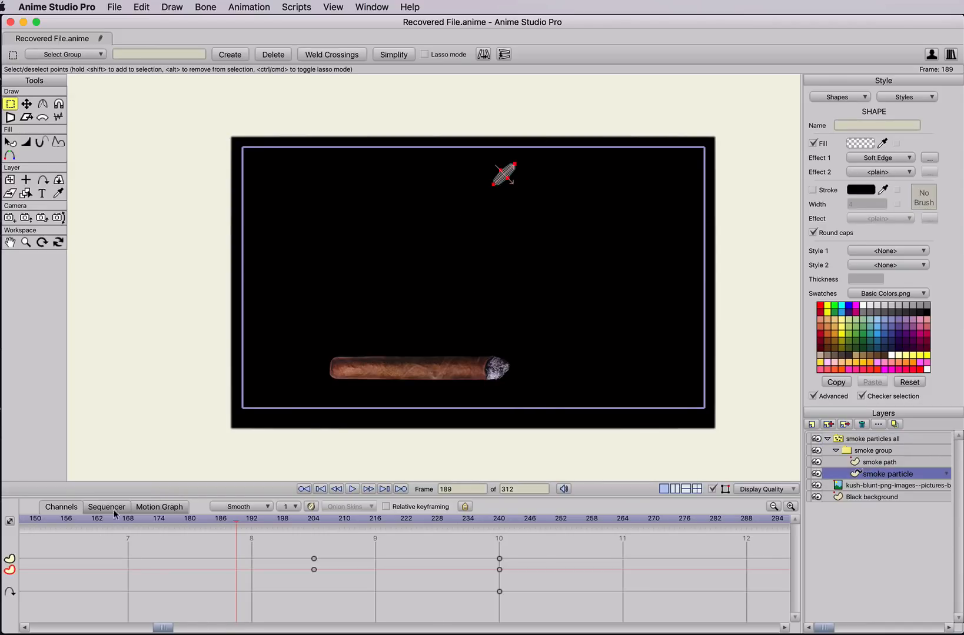
left_click_drag(166, 630, 23, 629)
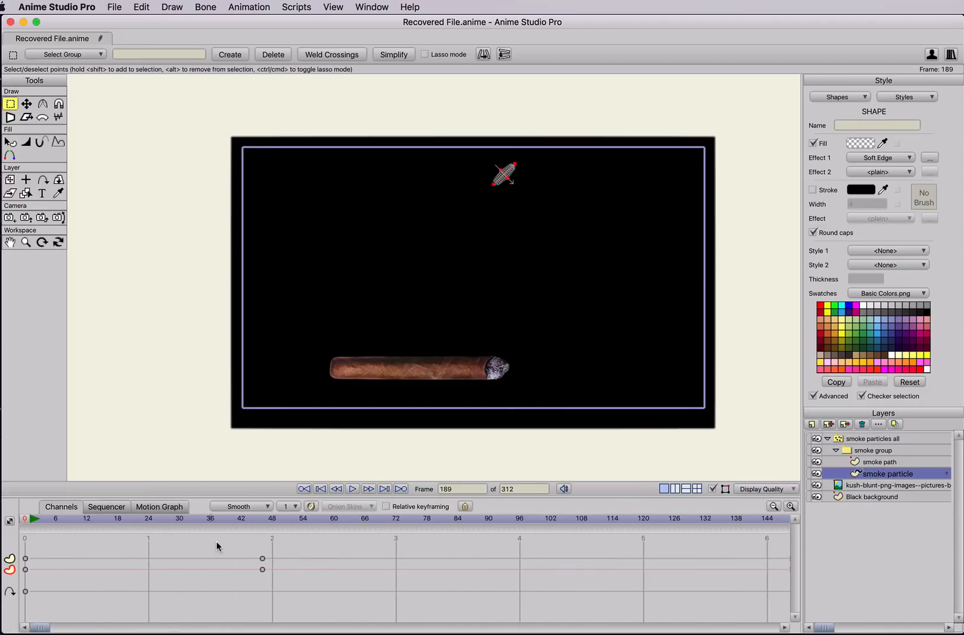
left_click_drag(221, 551, 269, 579)
left_click_drag(343, 569, 392, 567)
left_click(859, 440)
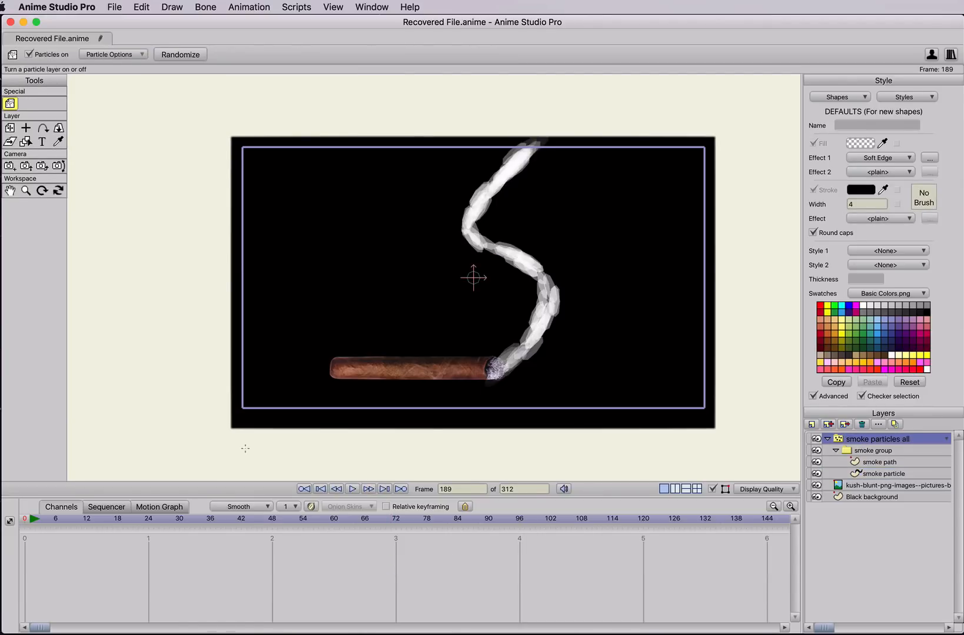
Step: At frame 0, set the smoke particles all layer's source width to 0.20 and increase its source depth
left_click_drag(67, 519, 24, 520)
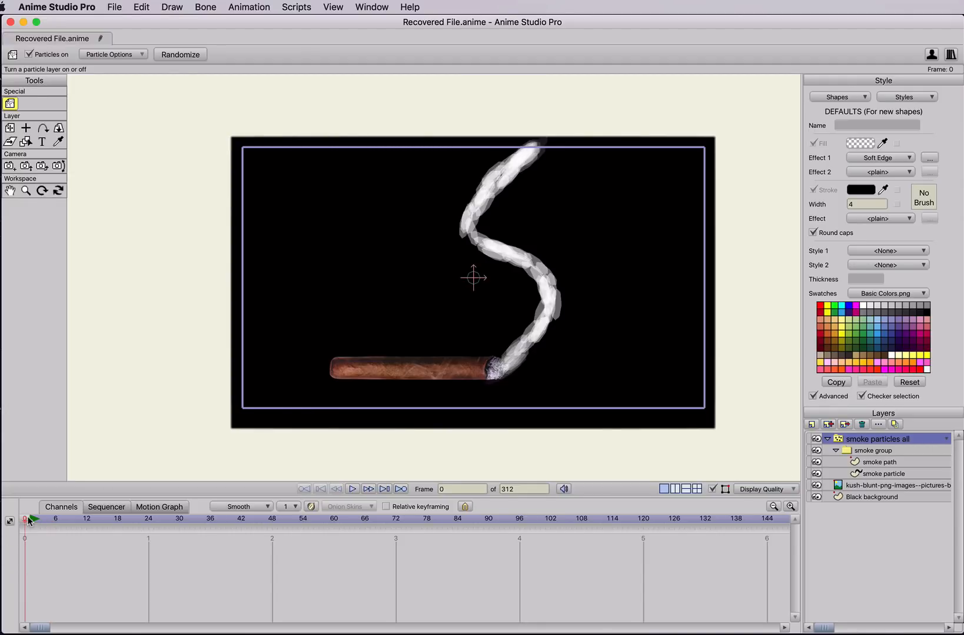
left_click(110, 55)
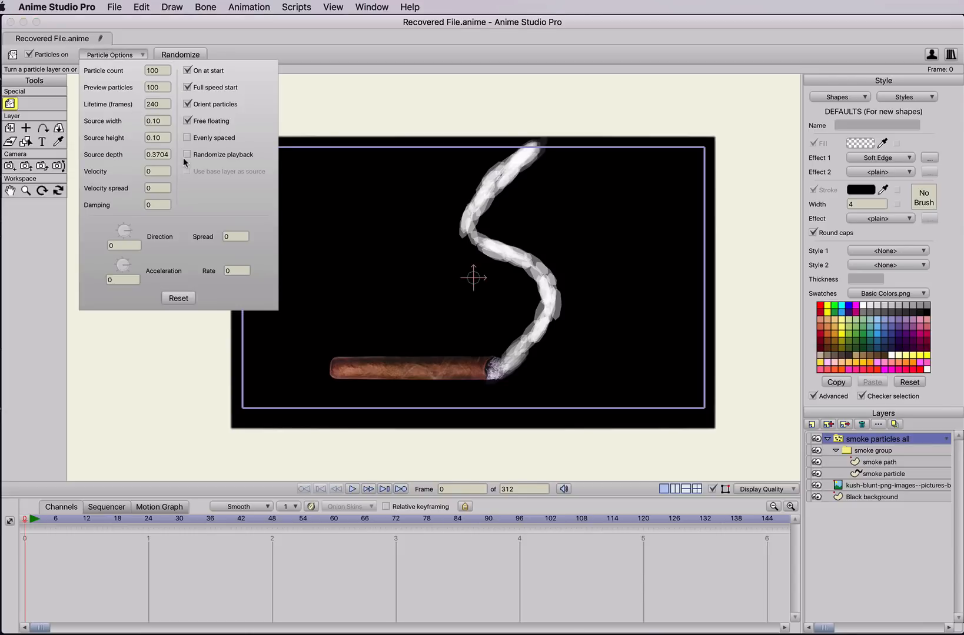
double_click(152, 121)
type("0.20")
key("Return")
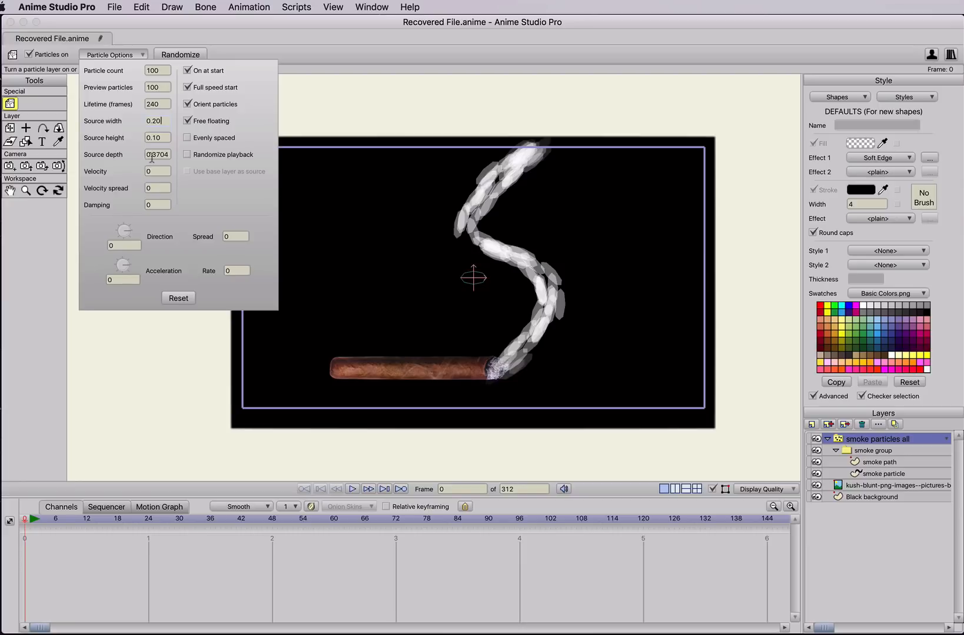
left_click(158, 156)
scroll(158, 156, "up", 4)
scroll(158, 156, "up", 1)
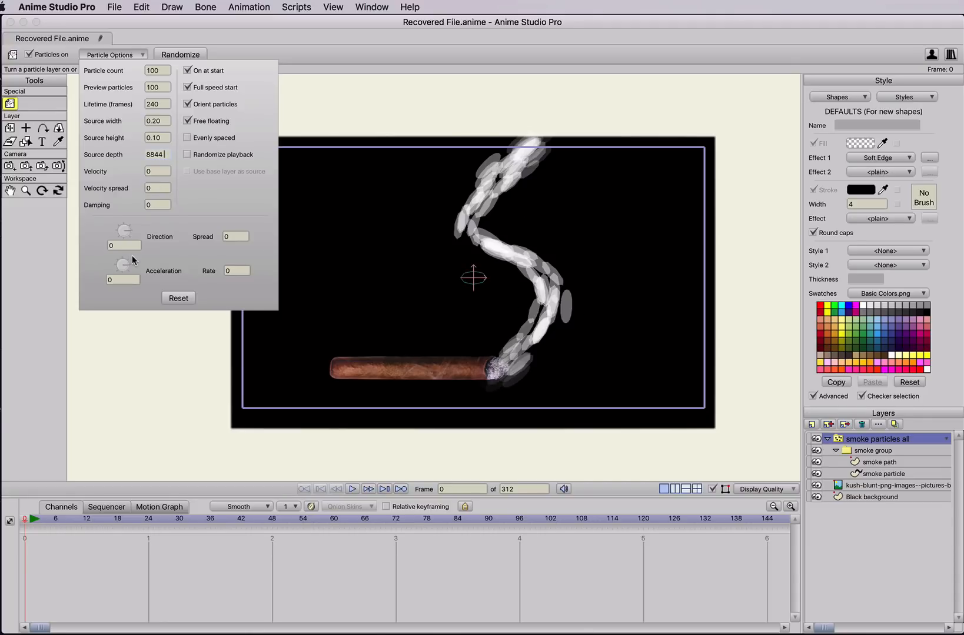
Step: Scale the smoke particle layer down to 0.2741 in X, Y and Z at frame 0
left_click(877, 475)
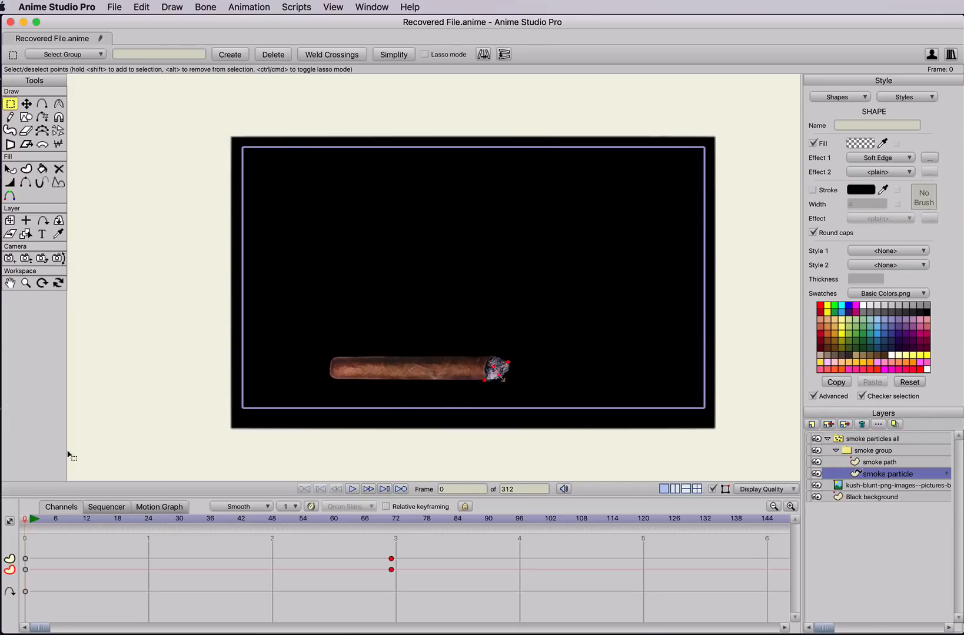
scroll(506, 383, "up", 2)
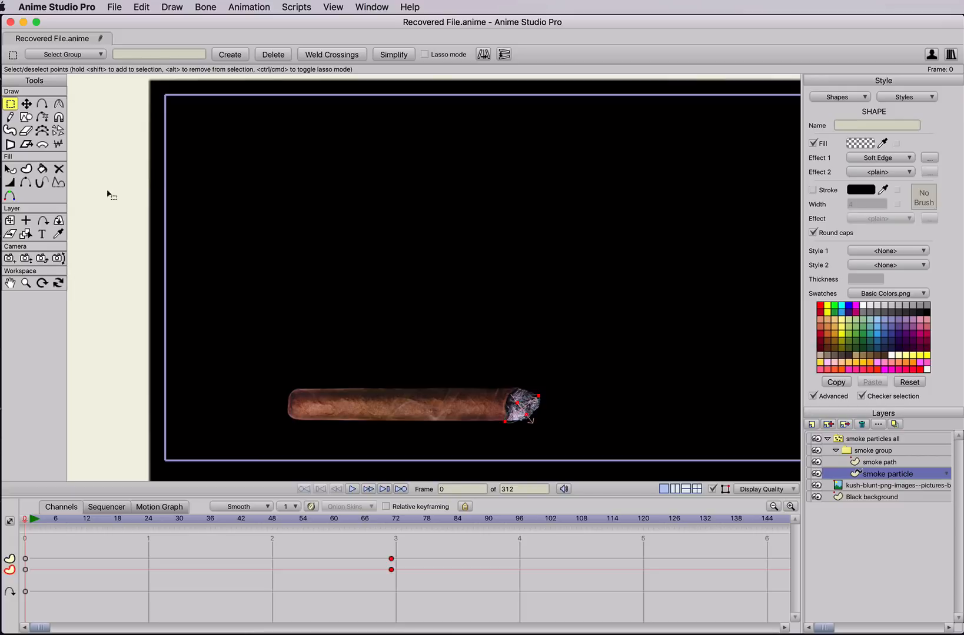
left_click(10, 220)
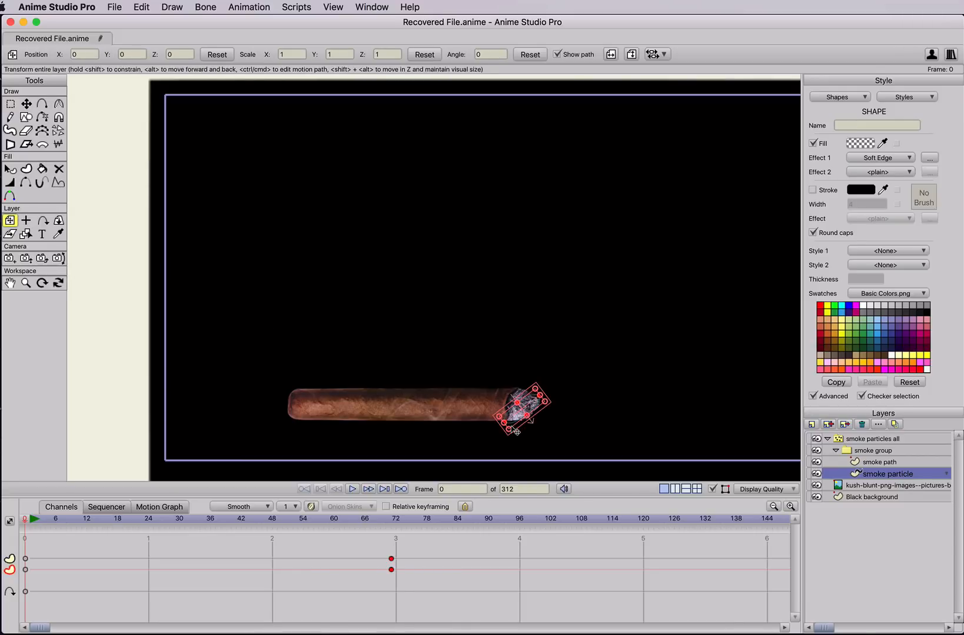
left_click_drag(509, 433, 526, 417)
left_click_drag(465, 441, 466, 443)
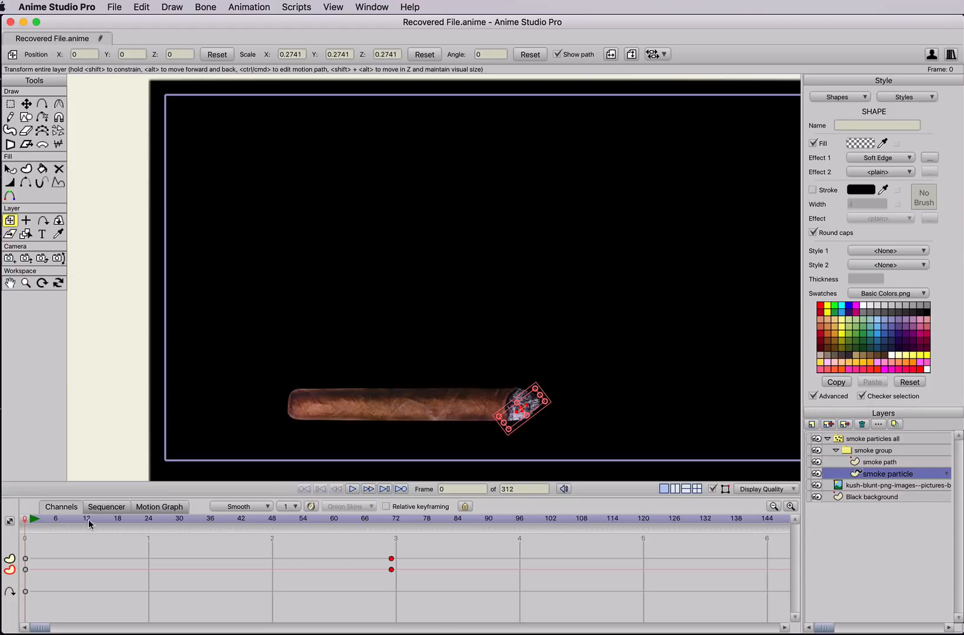
Step: Scale the smoke particle layer uniformly to 1.0596 at frame 71 and to 0.5017 at frame 131
left_click_drag(88, 520, 397, 521)
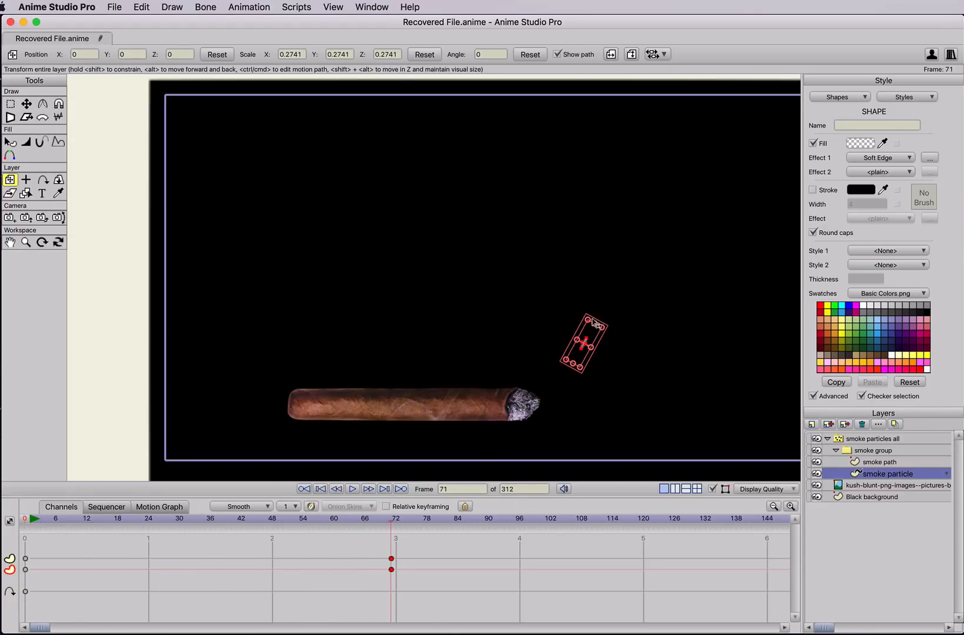
left_click_drag(594, 323, 576, 287)
scroll(462, 484, "up", 3)
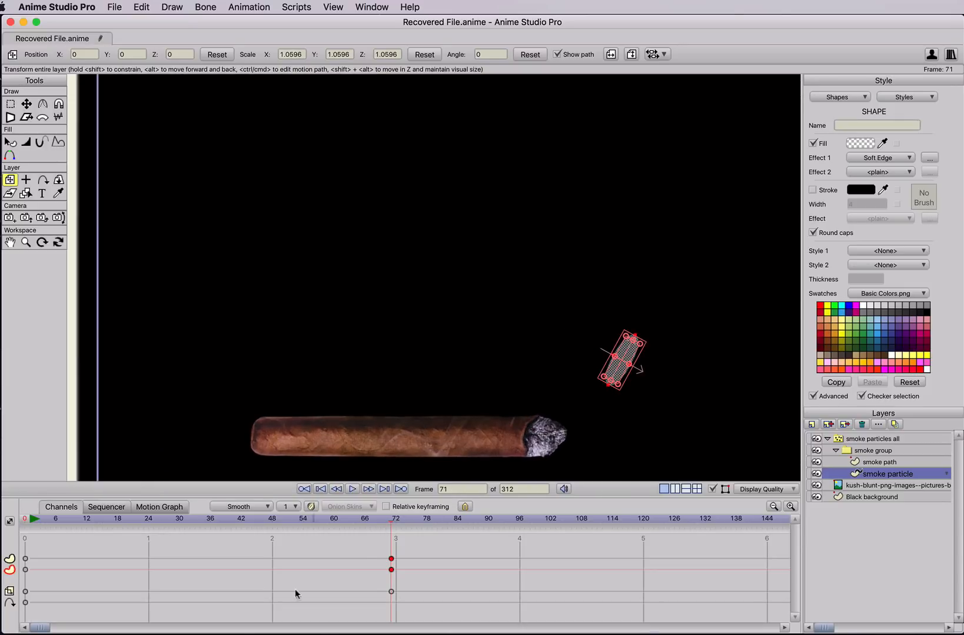
left_click_drag(50, 627, 87, 627)
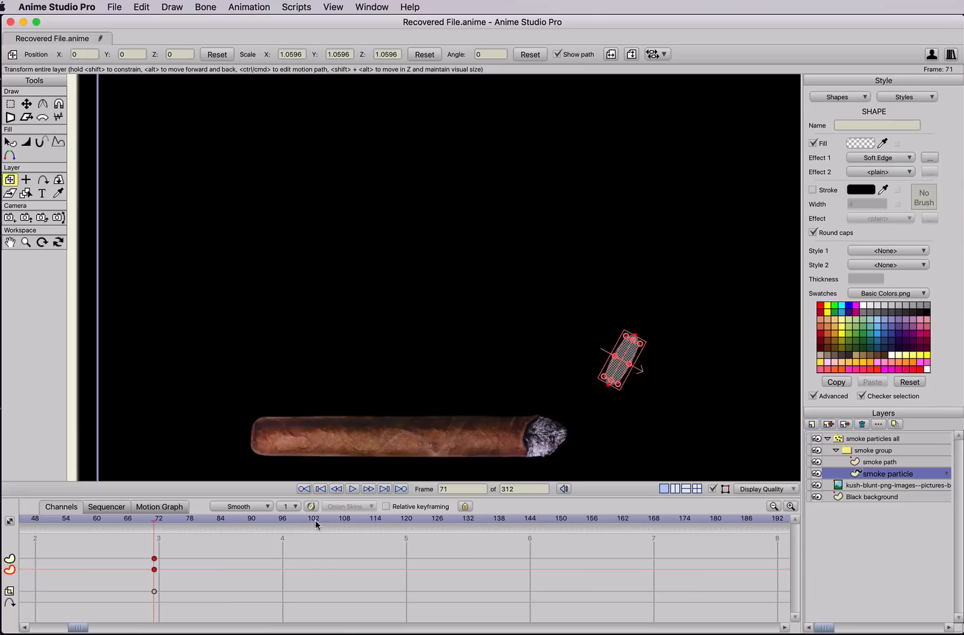
left_click_drag(315, 520, 463, 526)
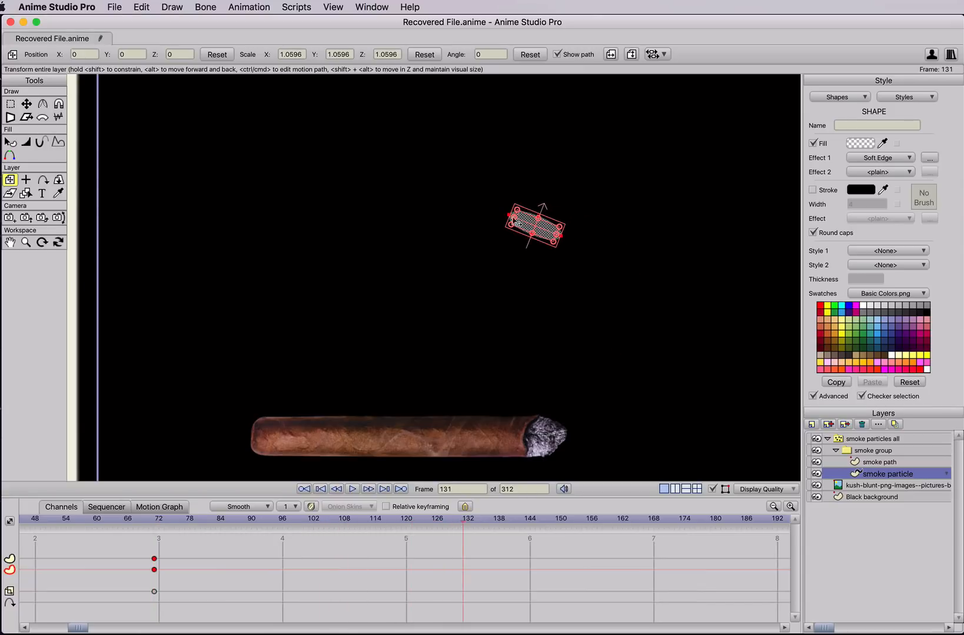
left_click_drag(519, 213, 526, 219)
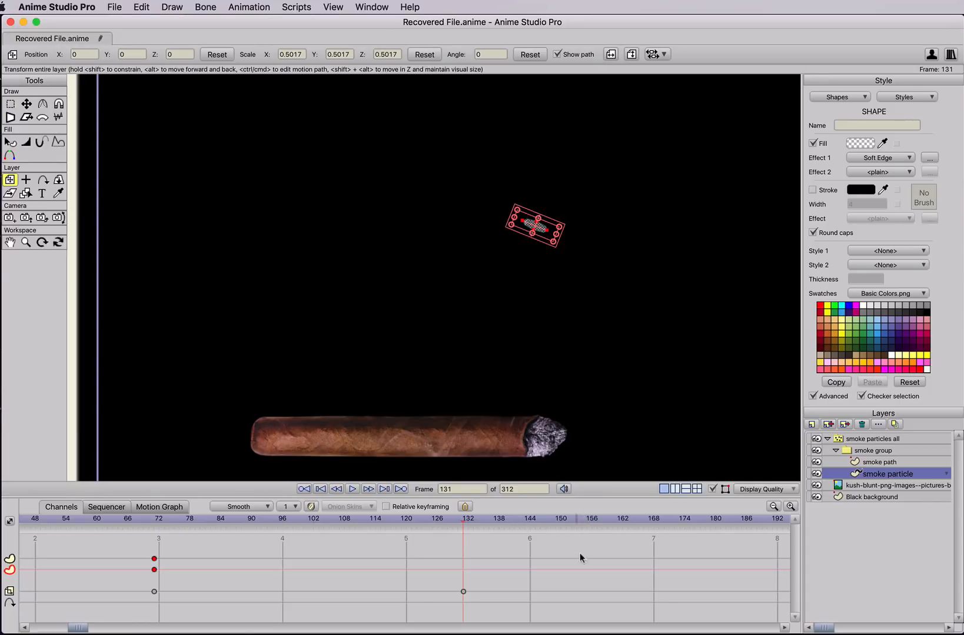
Step: Scale the smoke particle layer uniformly to 0.7220 at frame 181 and down to 0.0742 at frame 240
left_click_drag(80, 630, 120, 628)
left_click(470, 522)
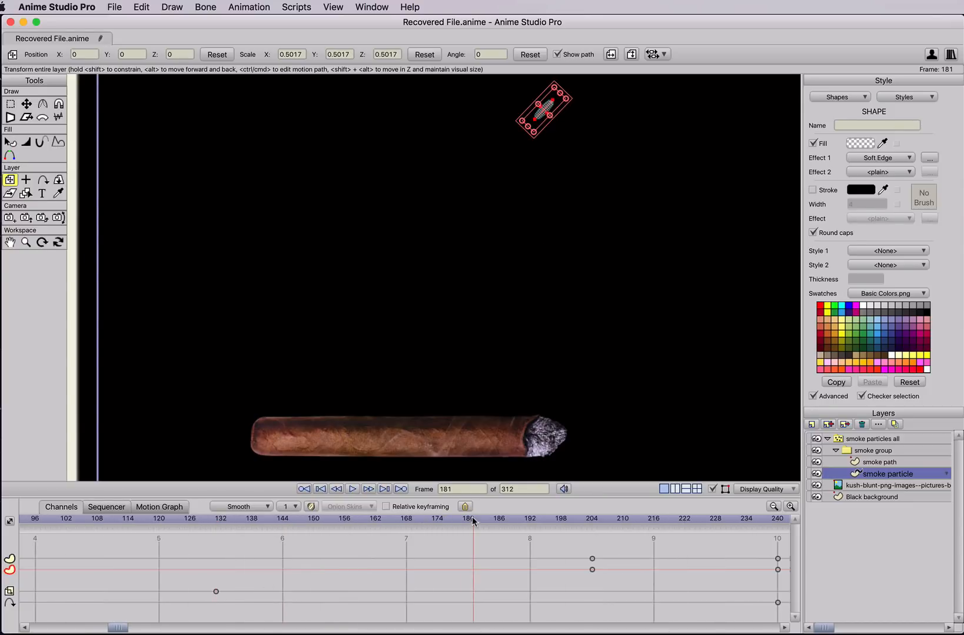
left_click_drag(540, 137, 539, 145)
left_click_drag(606, 527, 778, 531)
scroll(656, 318, "down", 5)
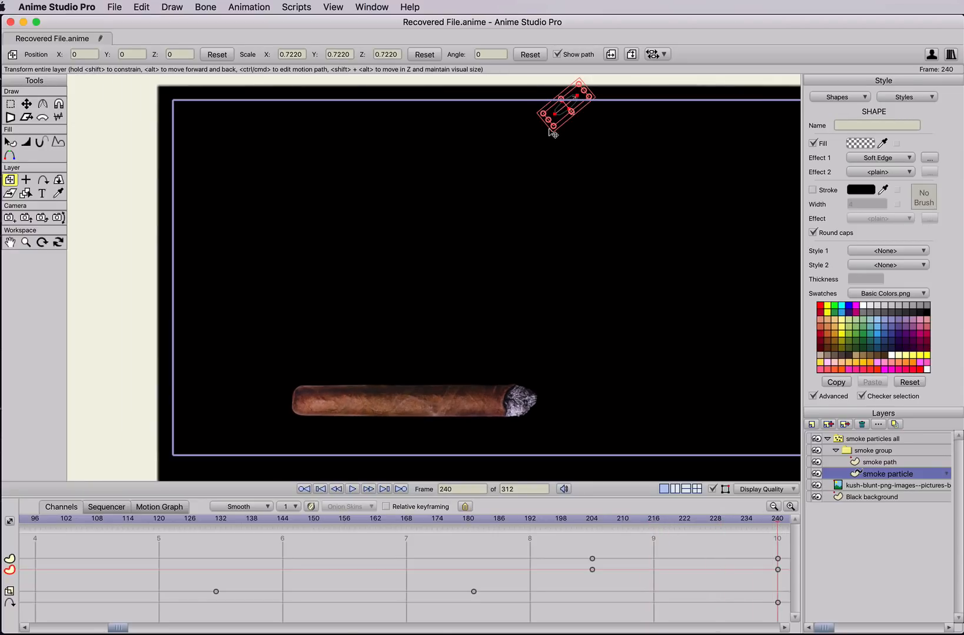
left_click_drag(554, 128, 566, 105)
Step: Play the smoke particles all layer's animation from frame 240 and render a preview of frame 297
left_click(855, 440)
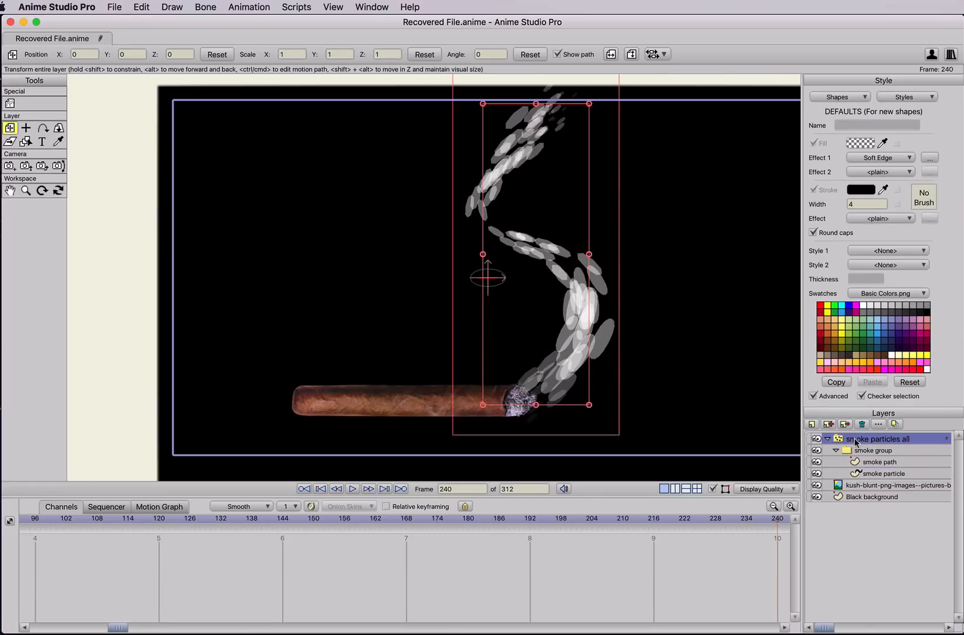
left_click_drag(115, 630, 59, 630)
scroll(333, 386, "down", 2)
scroll(333, 387, "down", 1)
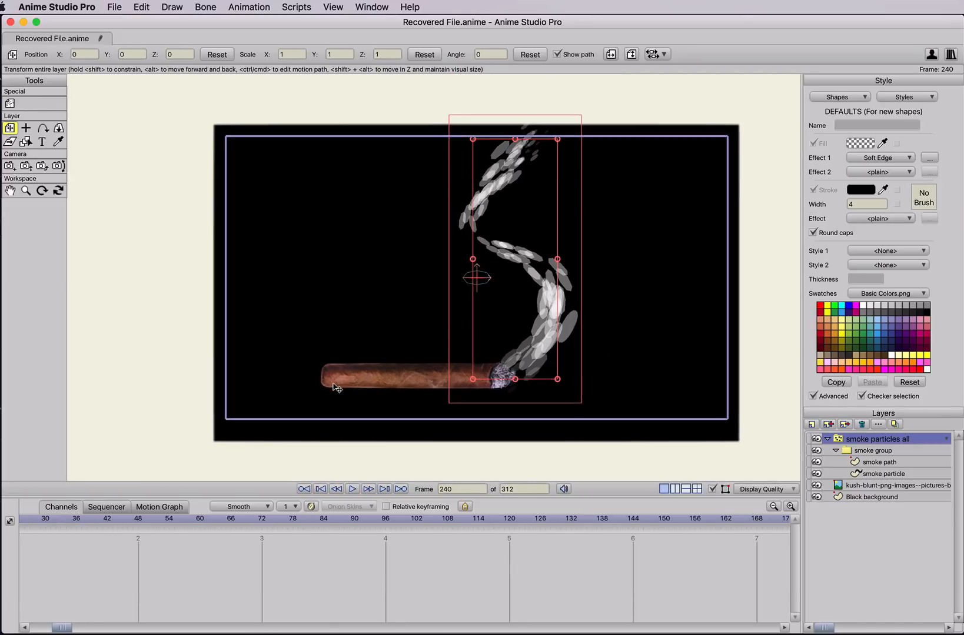
key("space")
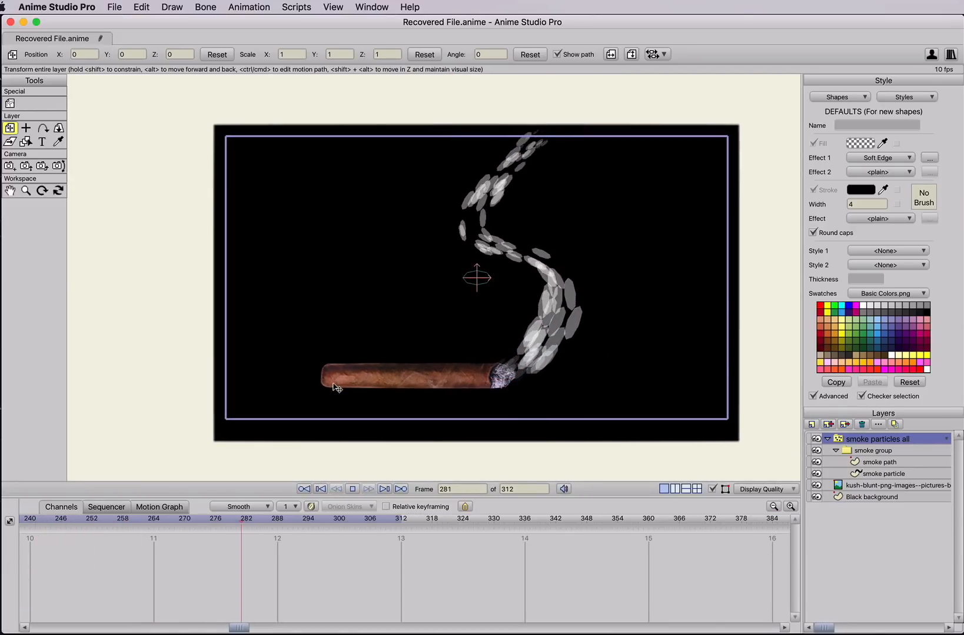
key("space")
key("super+r")
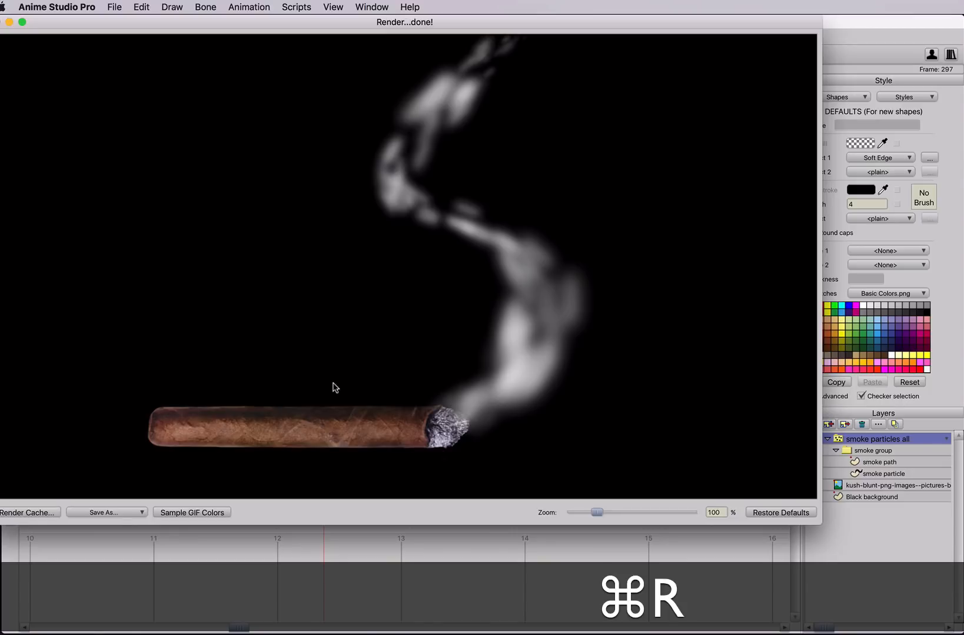
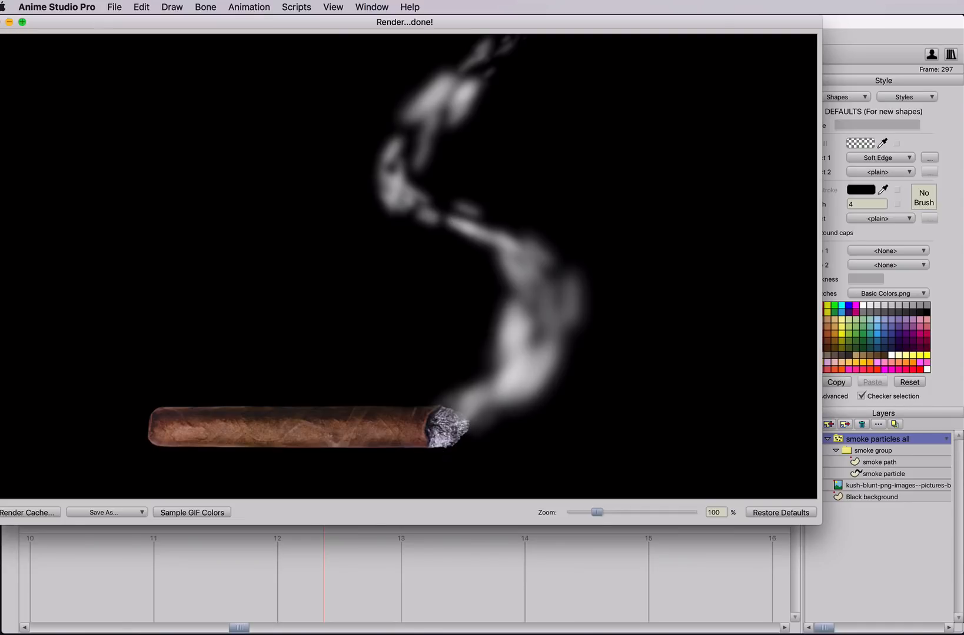
left_click(0, 21)
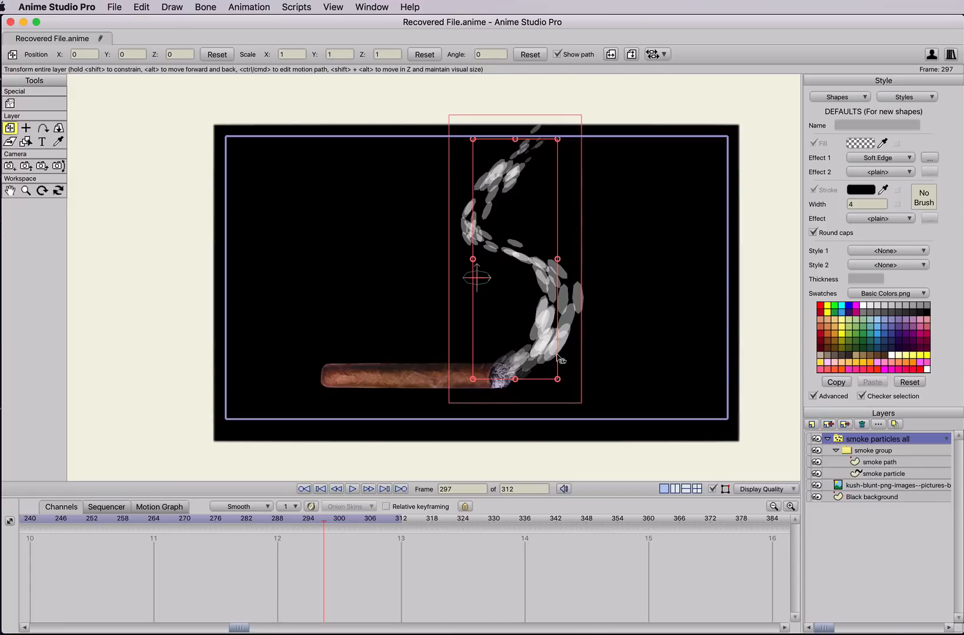
Step: On the smoke particle layer, set the scale at frame 58 to 0.4399 in X, Y and Z
left_click(879, 474)
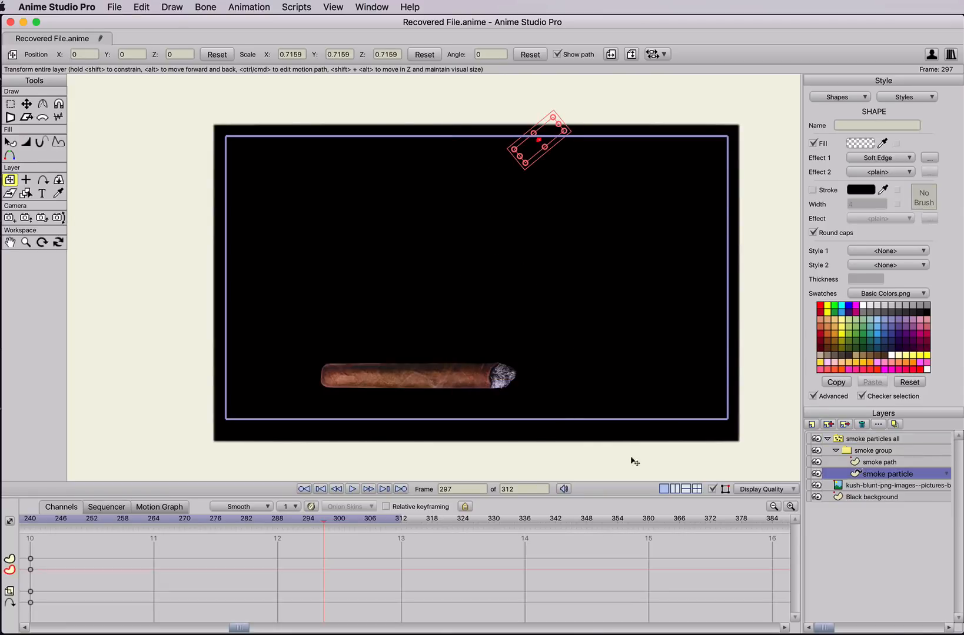
left_click(87, 520)
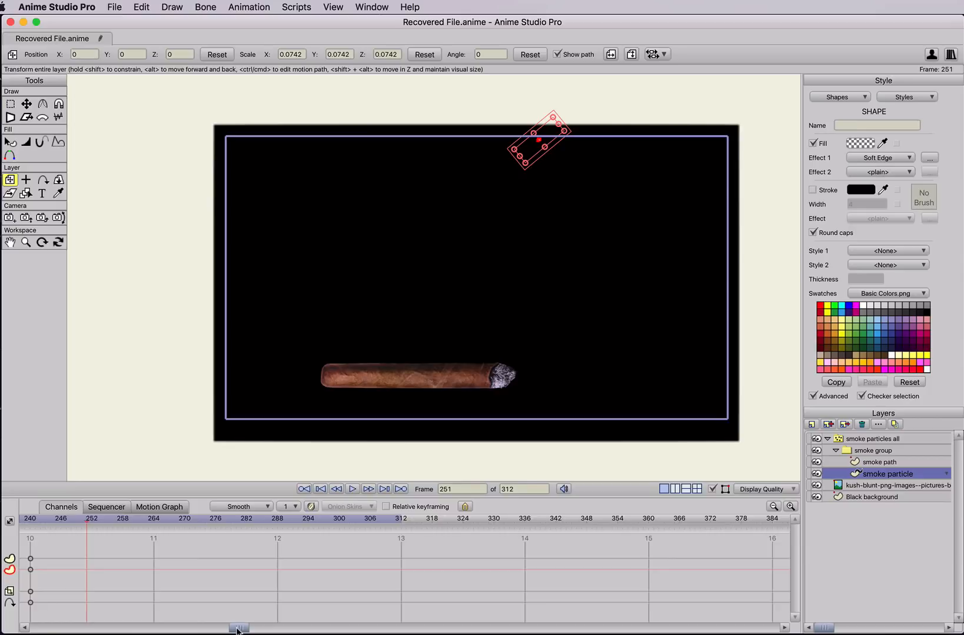
left_click_drag(237, 628, 41, 629)
left_click_drag(85, 520, 325, 520)
mouse_move(530, 369)
left_mouse_down()
mouse_move(548, 354)
mouse_move(541, 357)
left_mouse_up()
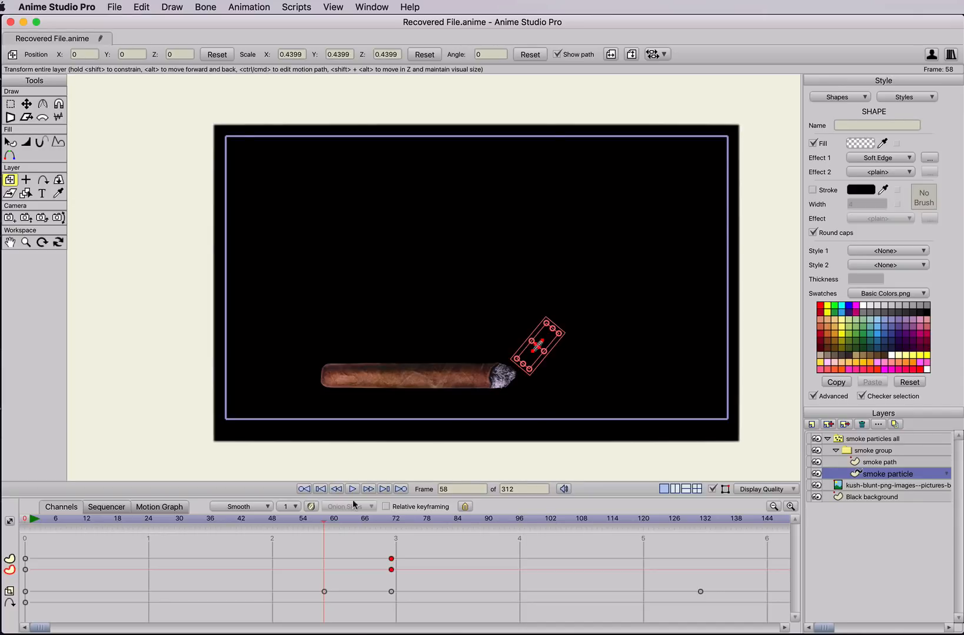
Step: Delete the smoke particle's scale keyframe at frame 71 and scale the layer uniformly to 0.9122 at frame 104
left_click_drag(331, 518, 391, 523)
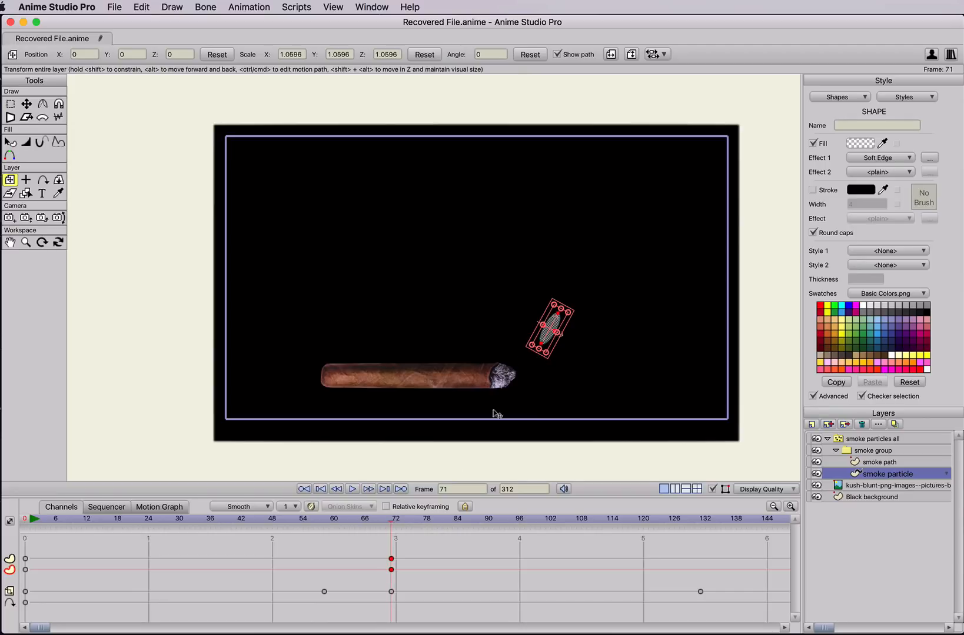
left_click(391, 592)
key("BackSpace")
left_click_drag(447, 520, 560, 520)
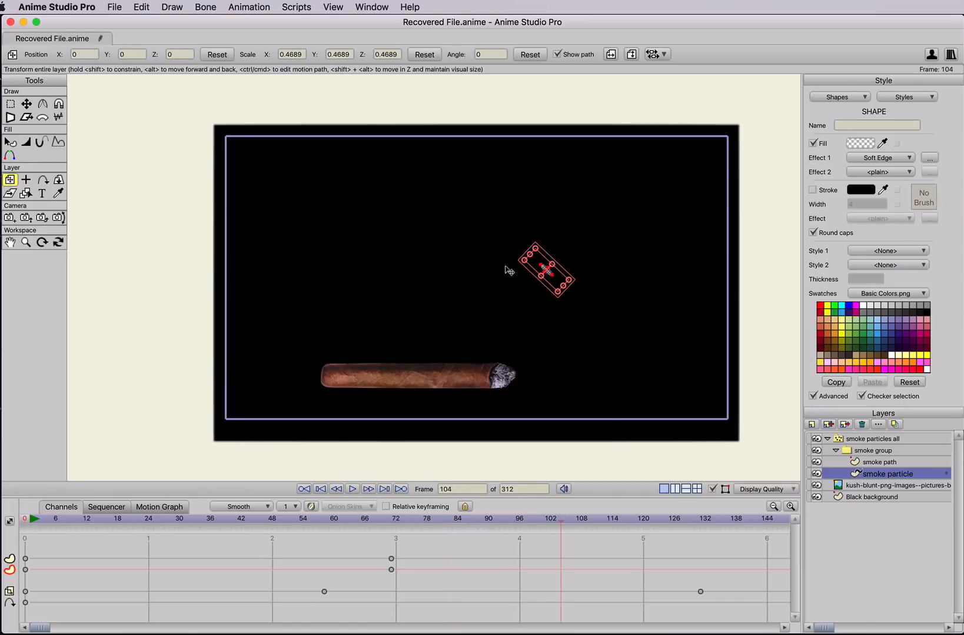
left_click_drag(525, 260, 506, 262)
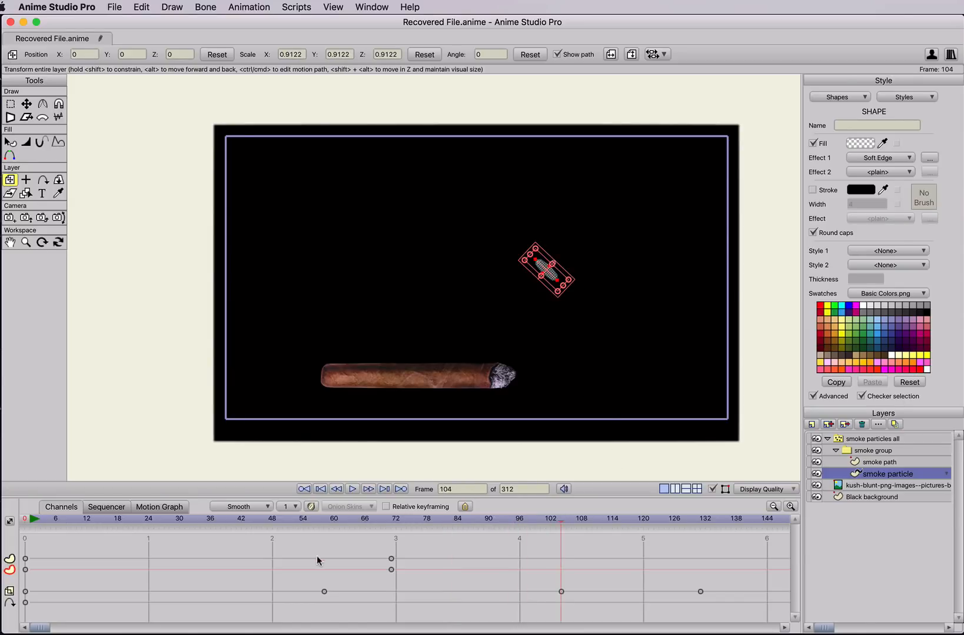
Step: Render a preview of the smoke particles all layer at frame 74
left_click_drag(229, 516, 406, 506)
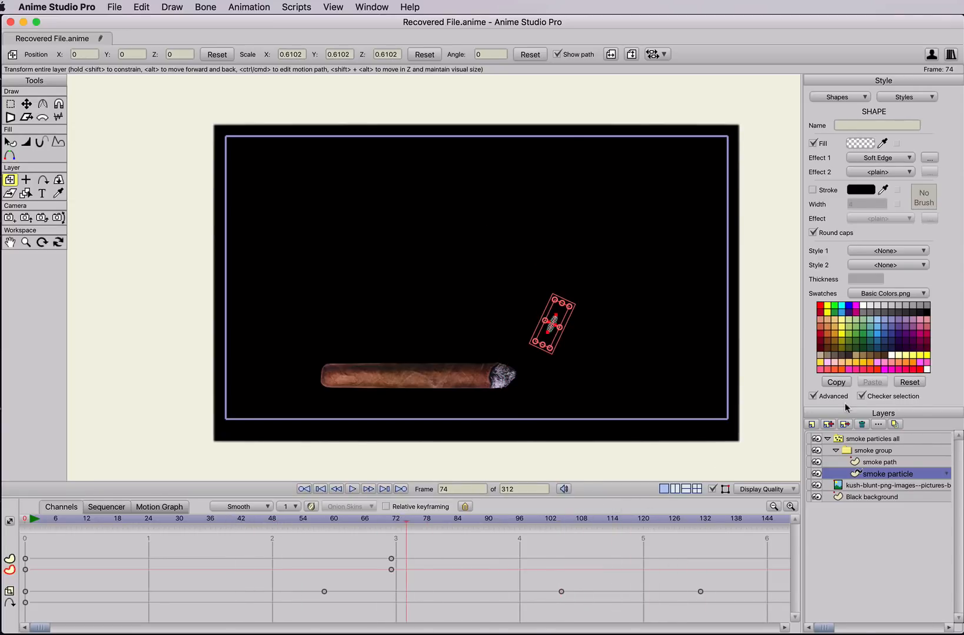
left_click(866, 439)
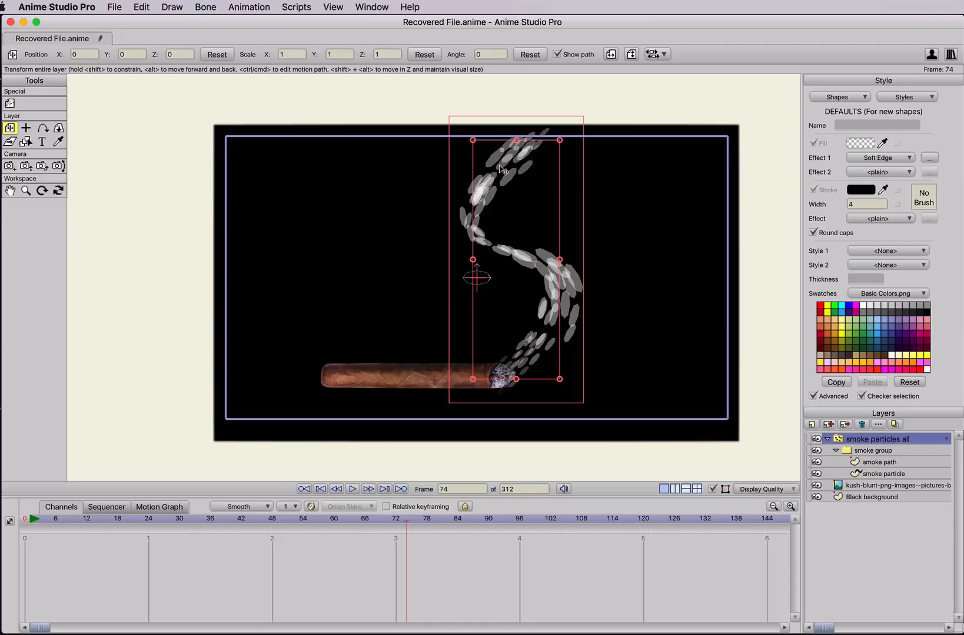
key("super+r")
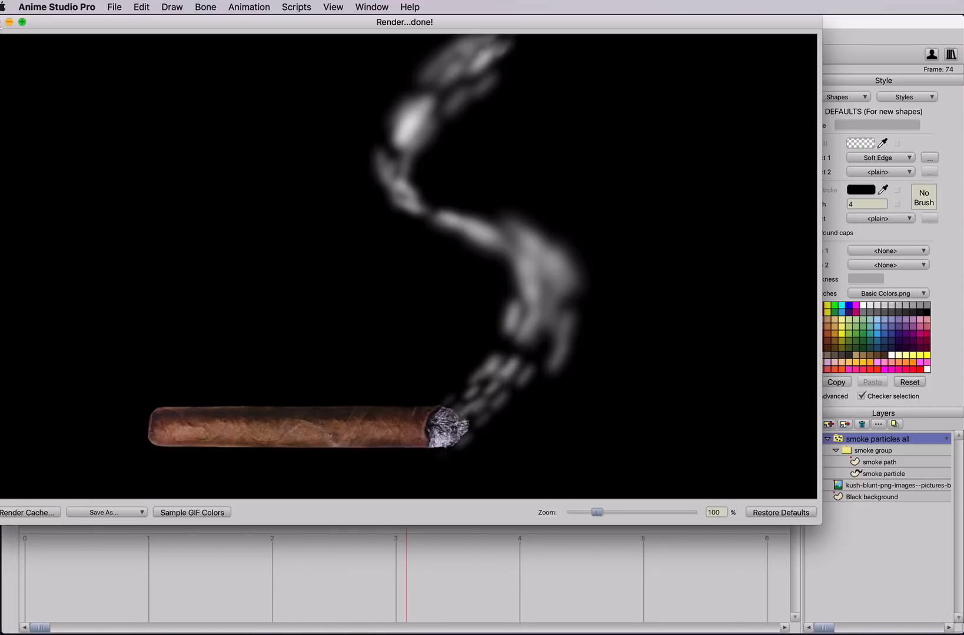
left_click(0, 22)
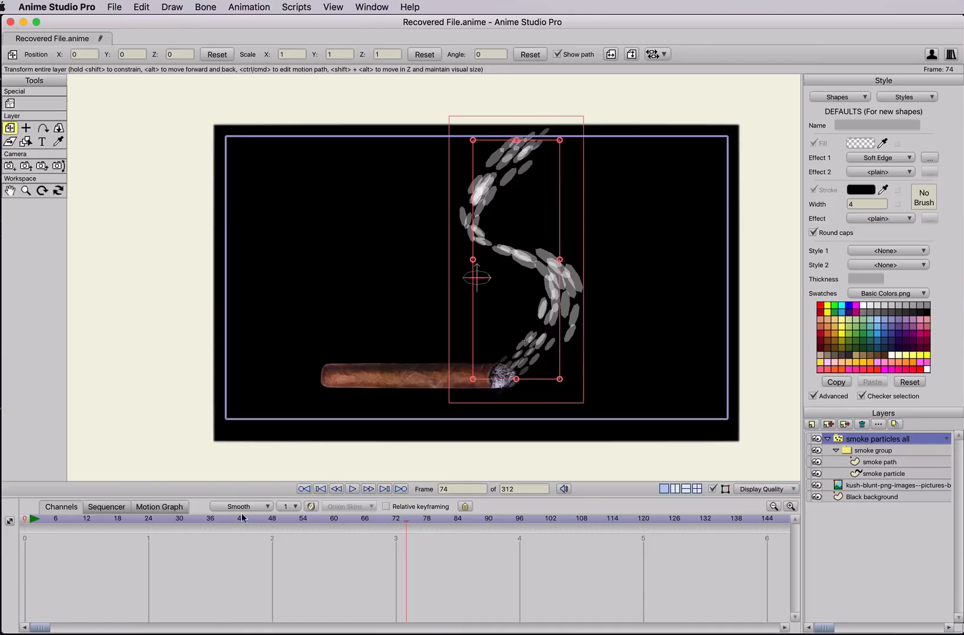
Step: Enlarge the smoke particle layer at its frame 58 scale keyframe
left_click(289, 626)
left_click_drag(139, 629, 24, 519)
left_click(869, 474)
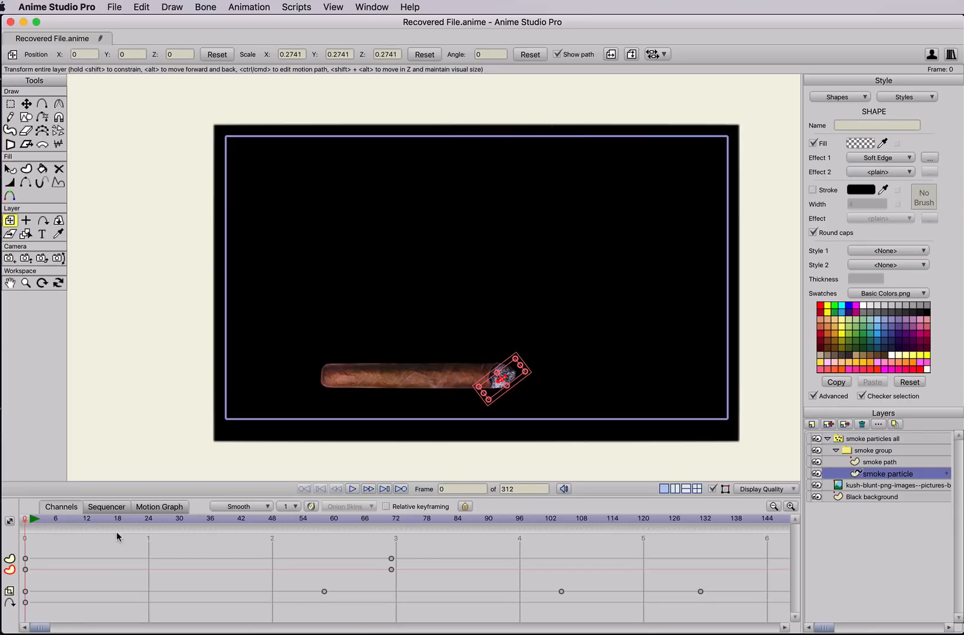
mouse_move(127, 520)
left_mouse_down()
mouse_move(334, 526)
mouse_move(323, 523)
left_mouse_up()
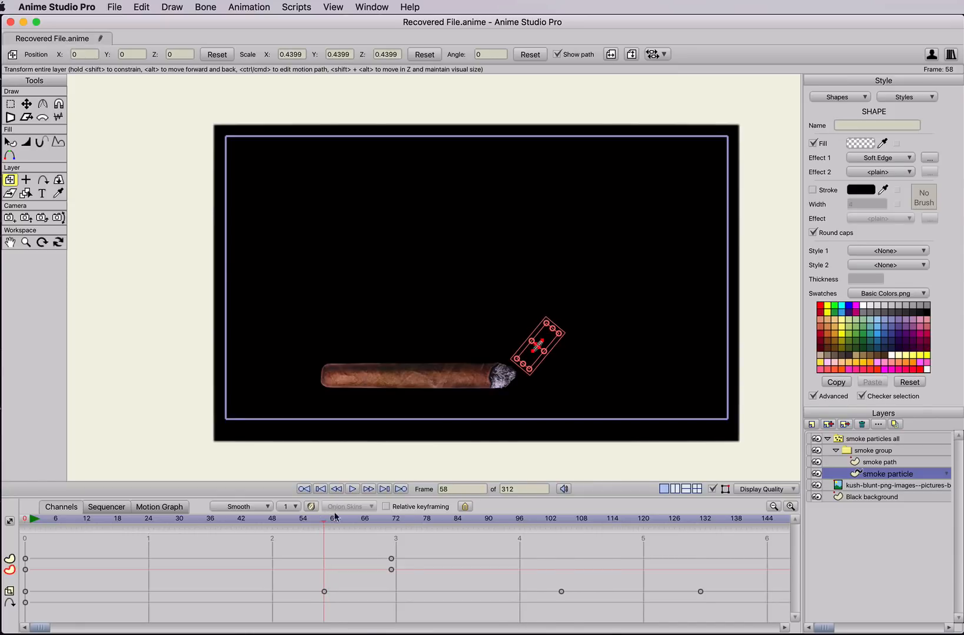
left_click_drag(562, 310, 610, 271)
Step: Render a preview of the smoke at frame 97
left_click_drag(394, 520, 539, 520)
key("super+r")
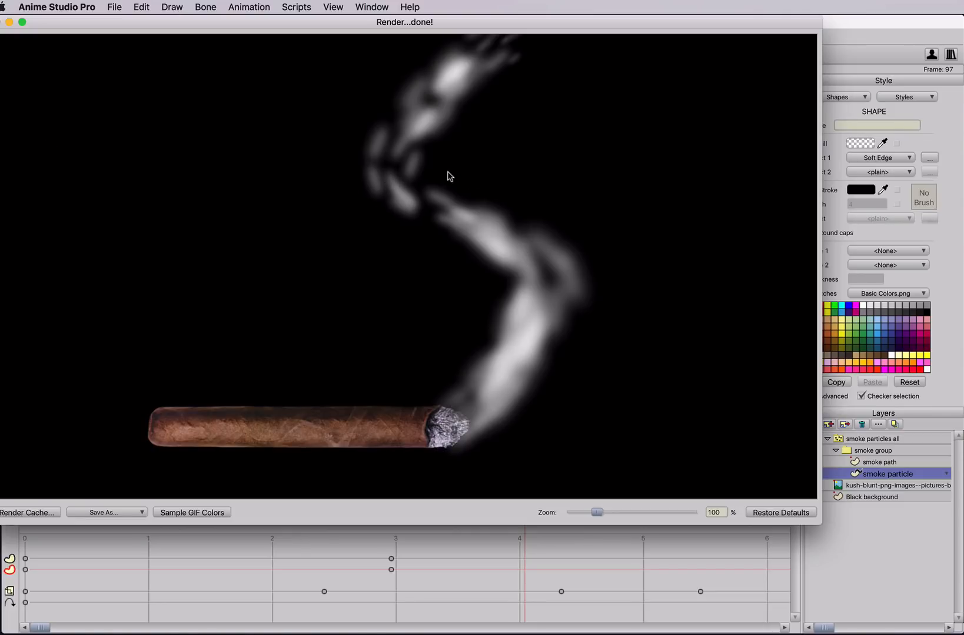
left_click(0, 23)
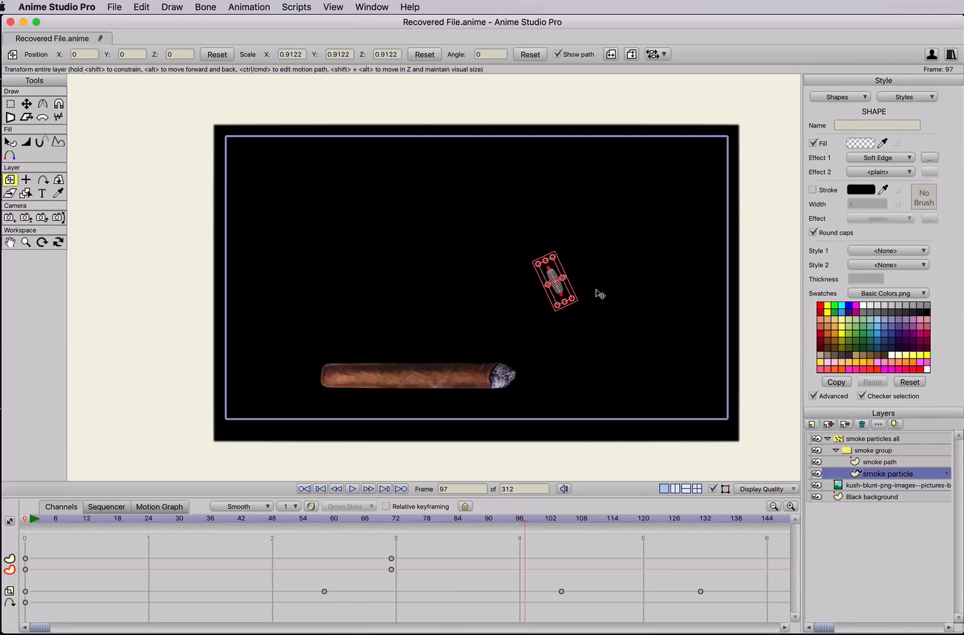
Step: At frame 0, set the blur radius of the smoke particle's Soft Edge fill effect to 15
left_click(25, 519)
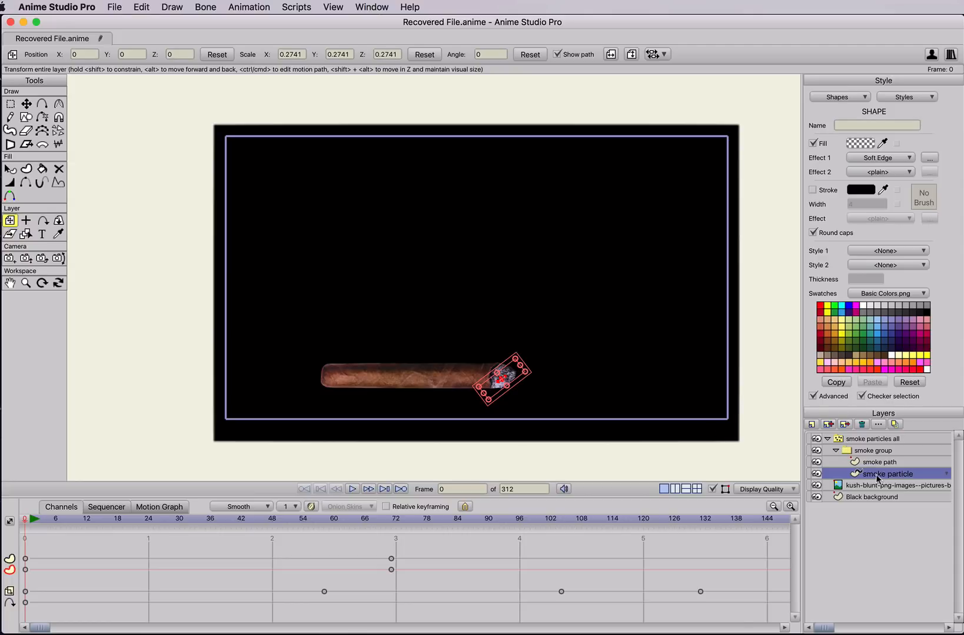
left_click(929, 159)
left_click(699, 345)
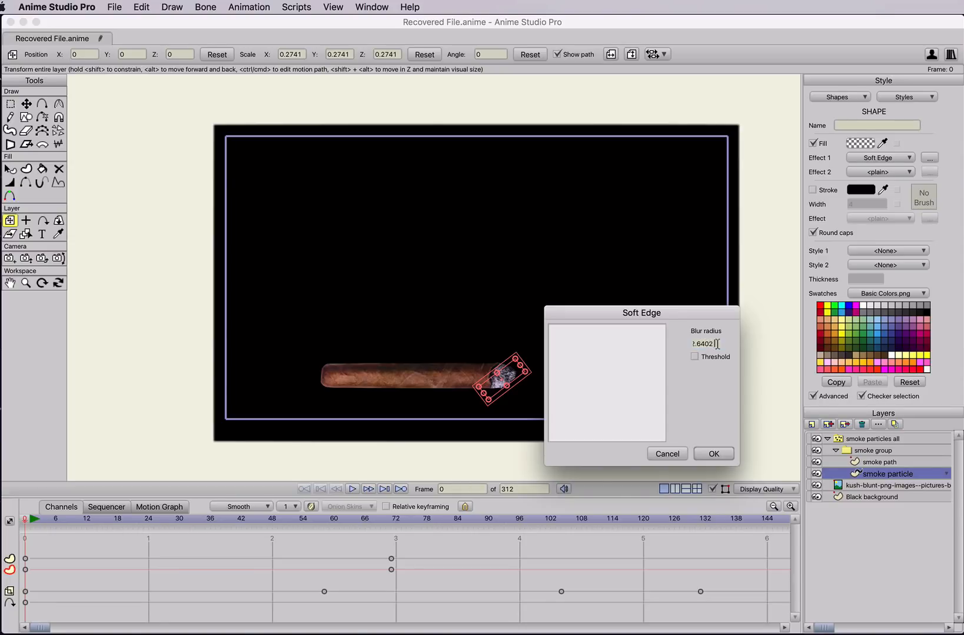
left_click_drag(717, 344, 642, 341)
type("15")
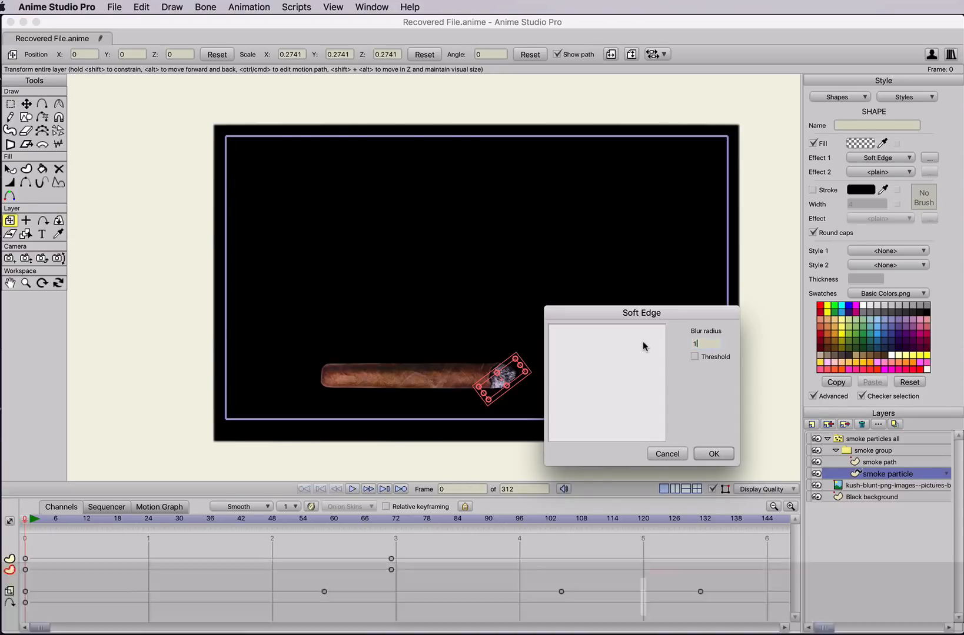
left_click(713, 454)
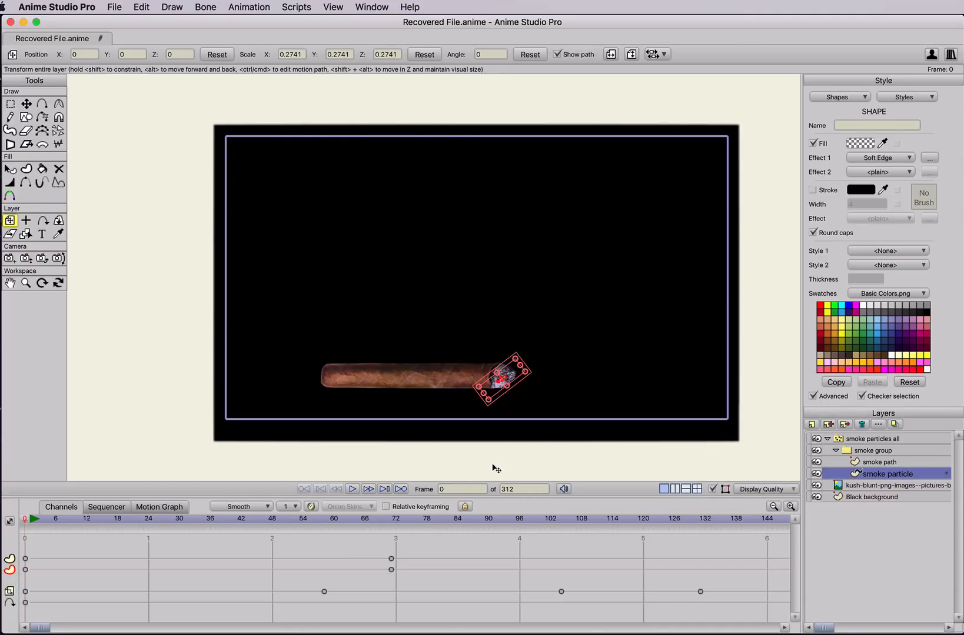
Step: Render a preview of the smoke particles all layer at frame 0
left_click(865, 438)
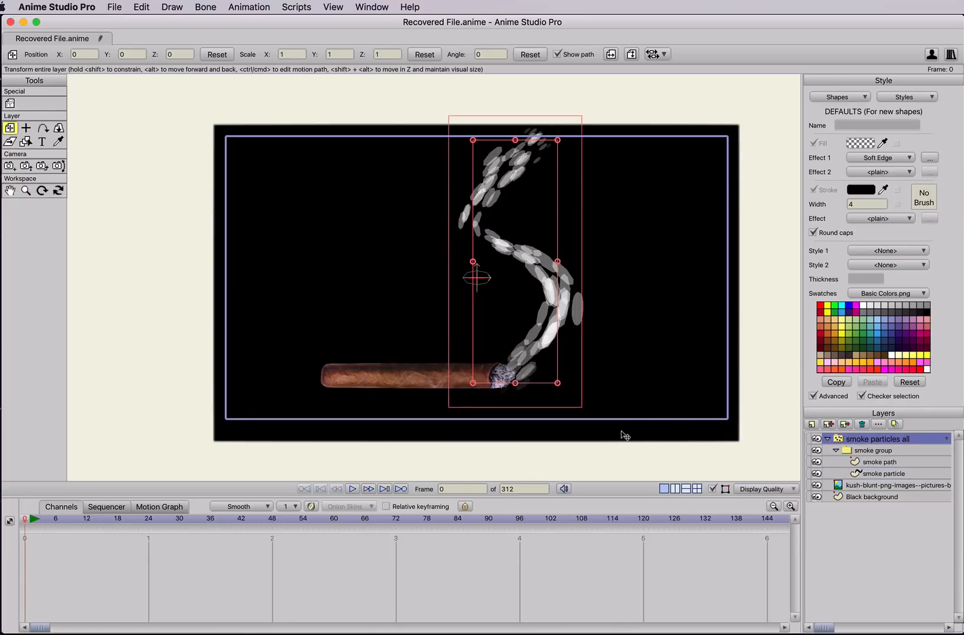
key("super+r")
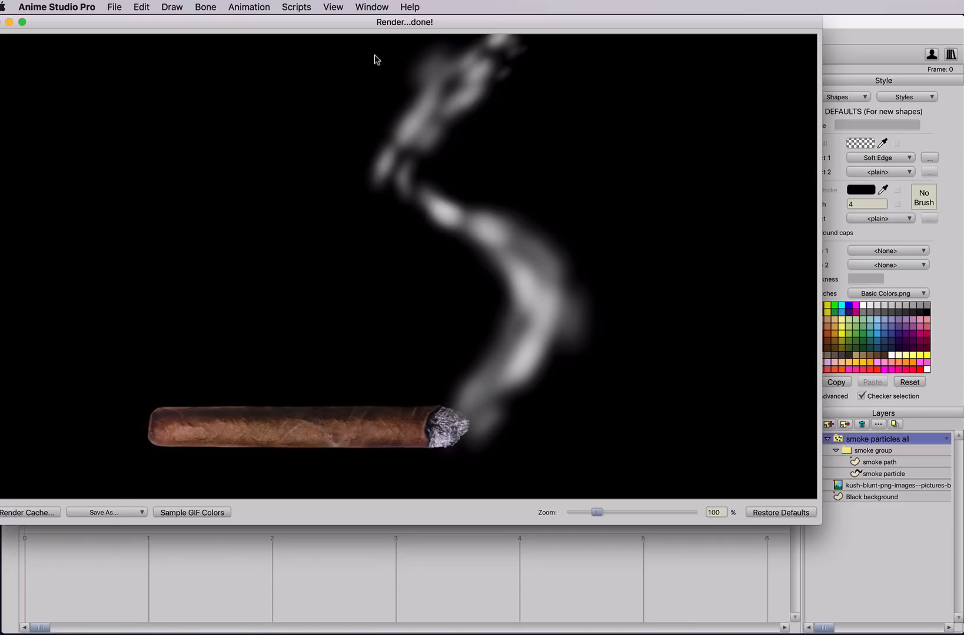
left_click(1, 22)
Step: Export frames 1 to 200 of the animation as an MP4 (H.264-AAC) named smoke cigar.mp4
left_click(114, 6)
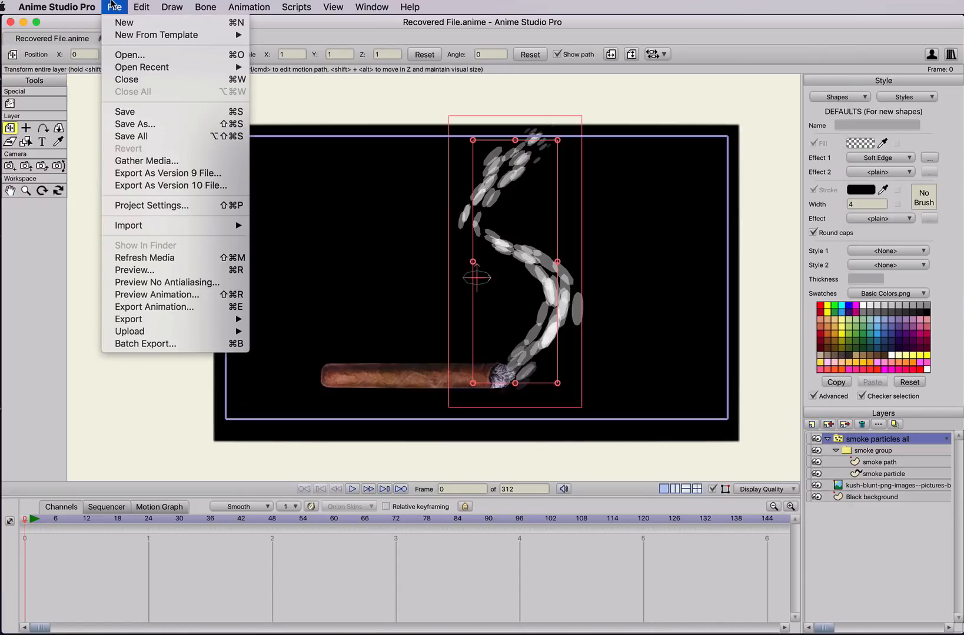
left_click(157, 307)
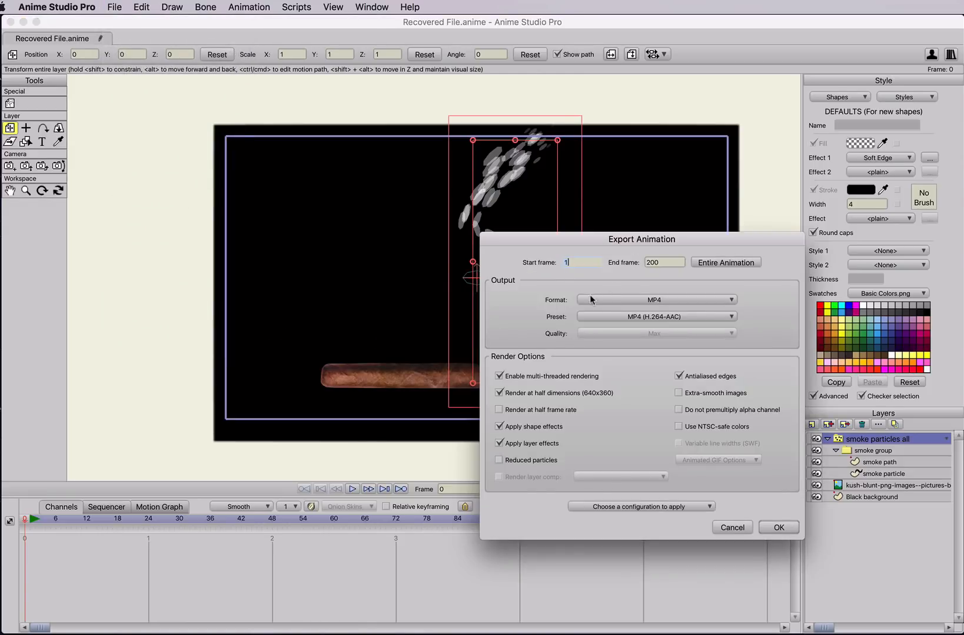
key("Tab")
left_click(779, 529)
type("smoke cigar.mp4")
key("Return")
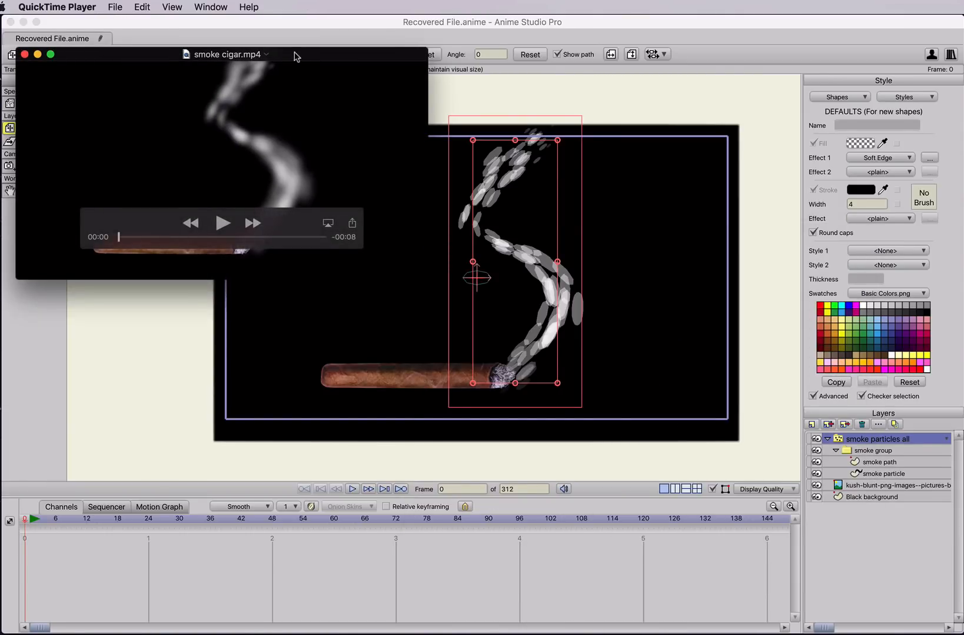
Step: Review the exported smoke cigar.mp4 in an enlarged QuickTime Player window, replay it once, and close the video
left_click_drag(296, 56, 342, 72)
left_click_drag(473, 293, 713, 453)
left_click(386, 352)
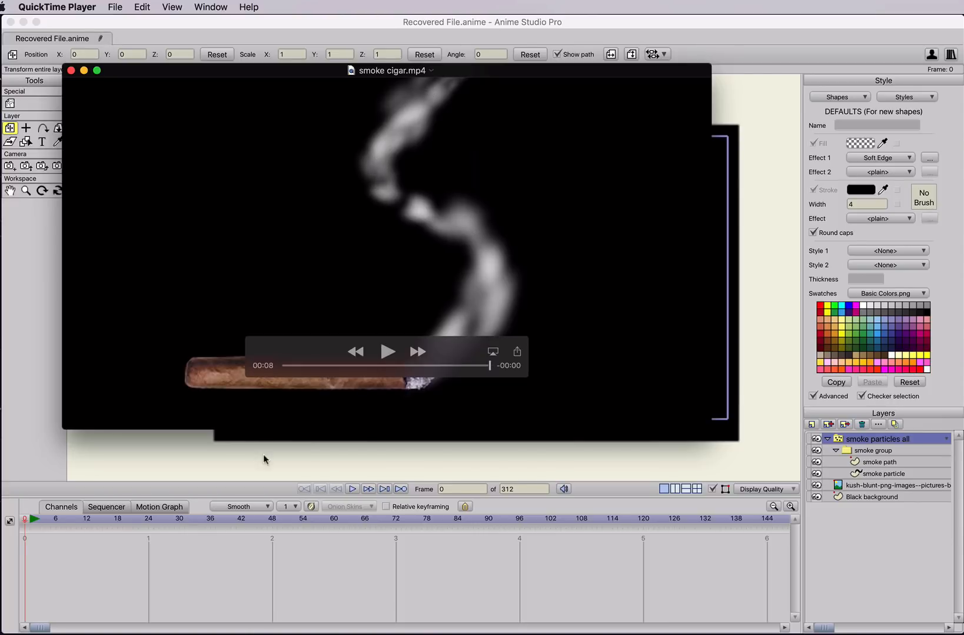
left_click(382, 357)
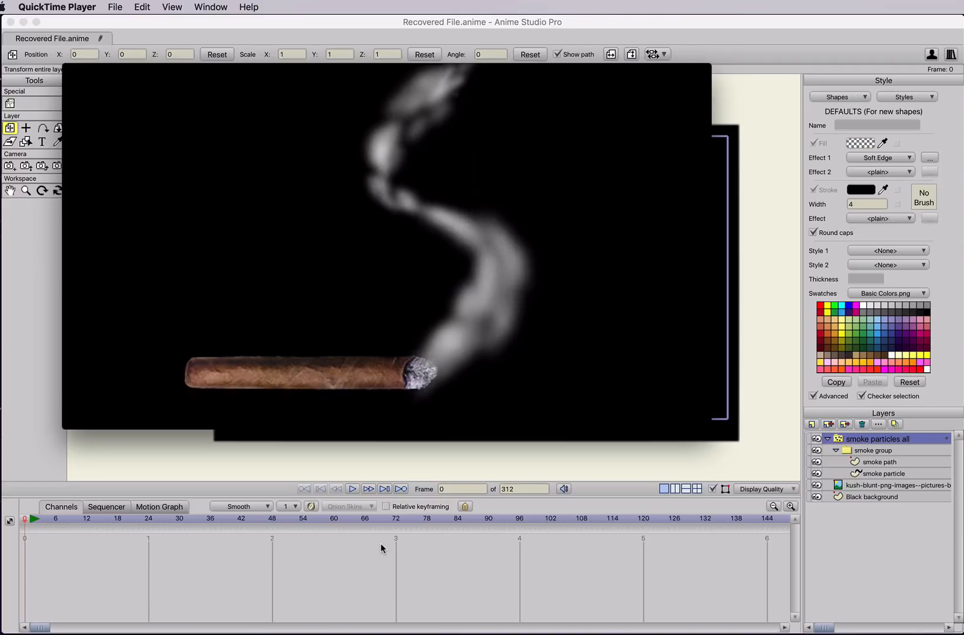
left_click(71, 70)
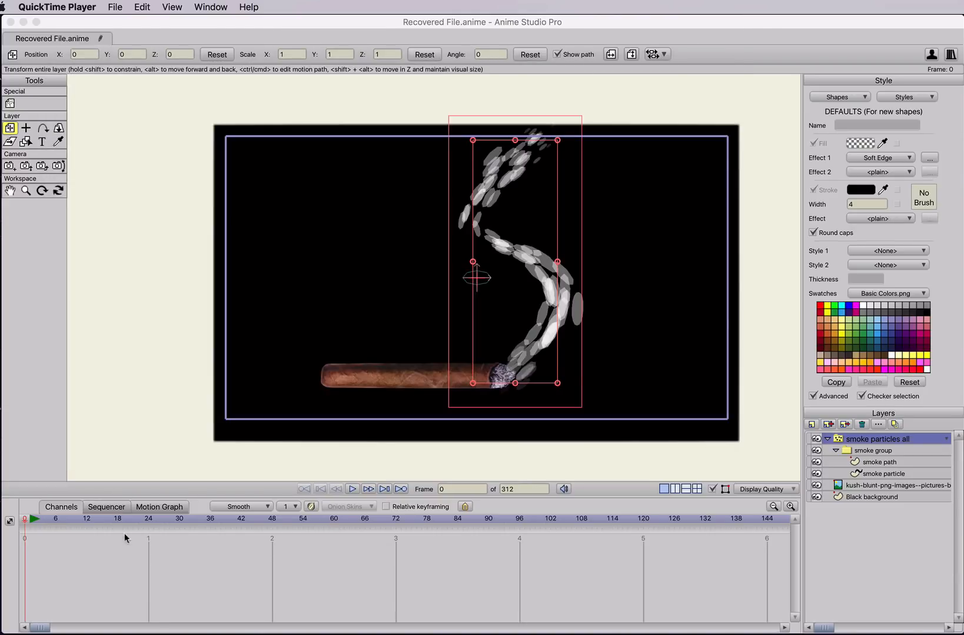
Step: Move the smoke particle layer's final keyframes to frame 336 and set the project's end frame to 336
left_click(864, 474)
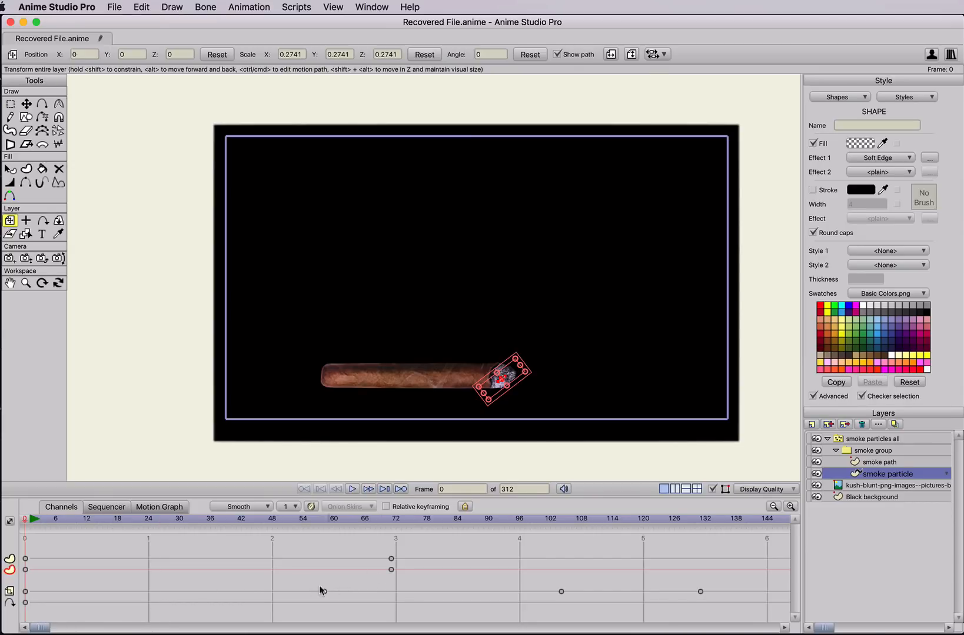
left_click_drag(44, 629, 736, 609)
double_click(520, 491)
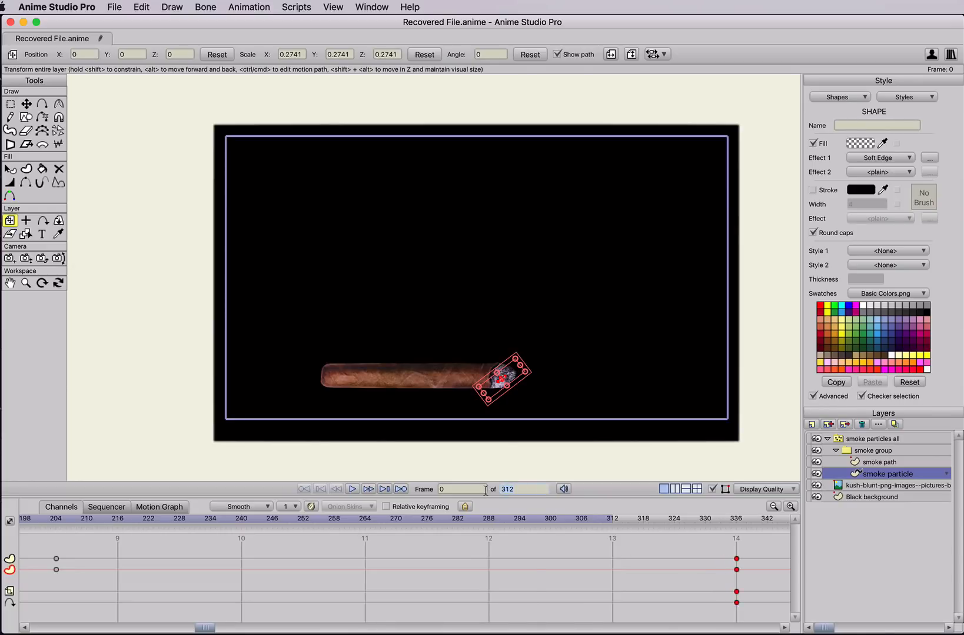
type("336")
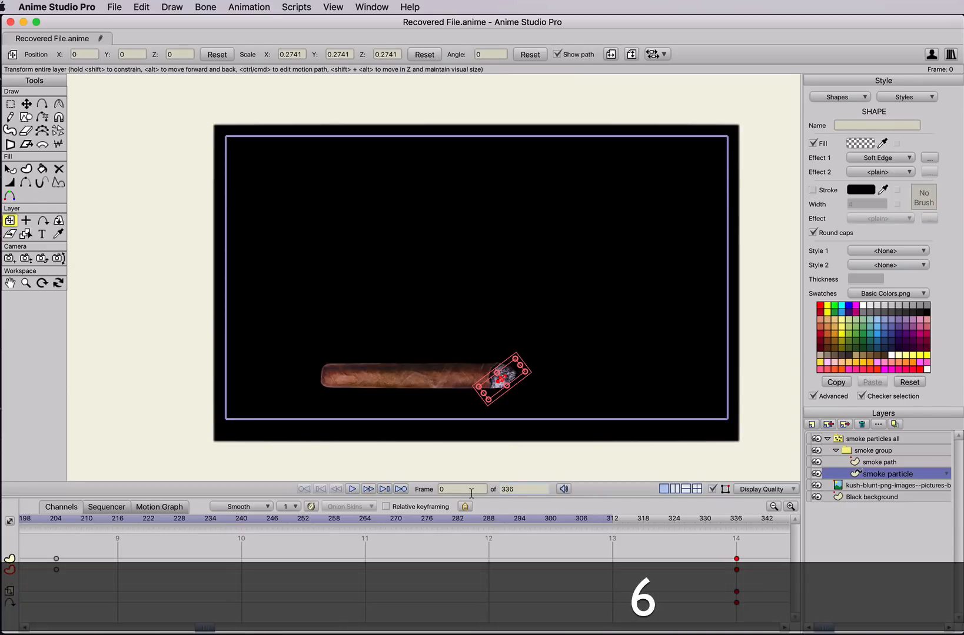
key("Return")
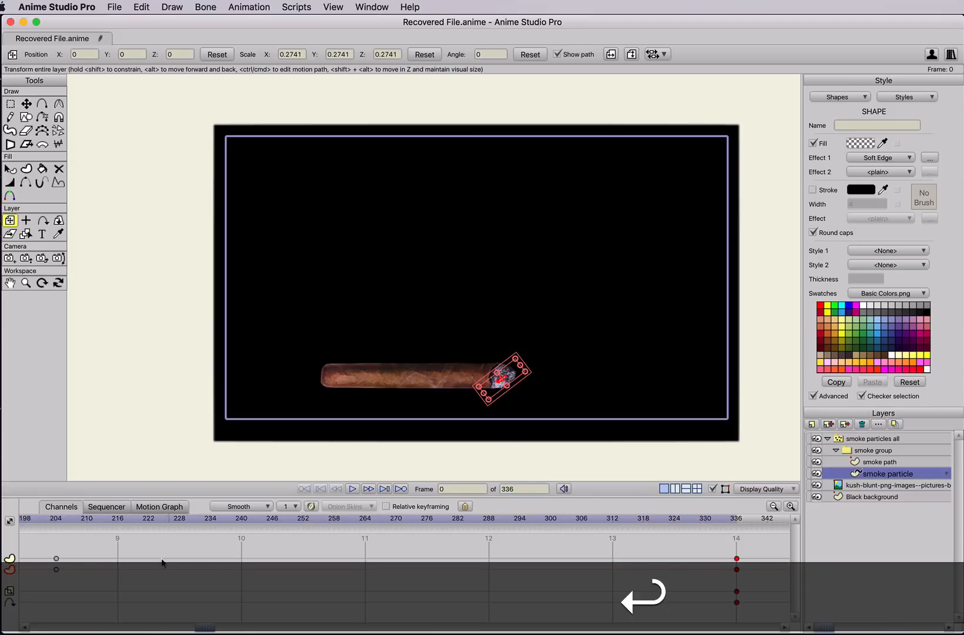
Step: Shift the smoke particle's frame 204 shape keyframes to about frame 290 and its second-last layer transform keyframe to about frame 209
left_click_drag(67, 557, 499, 590)
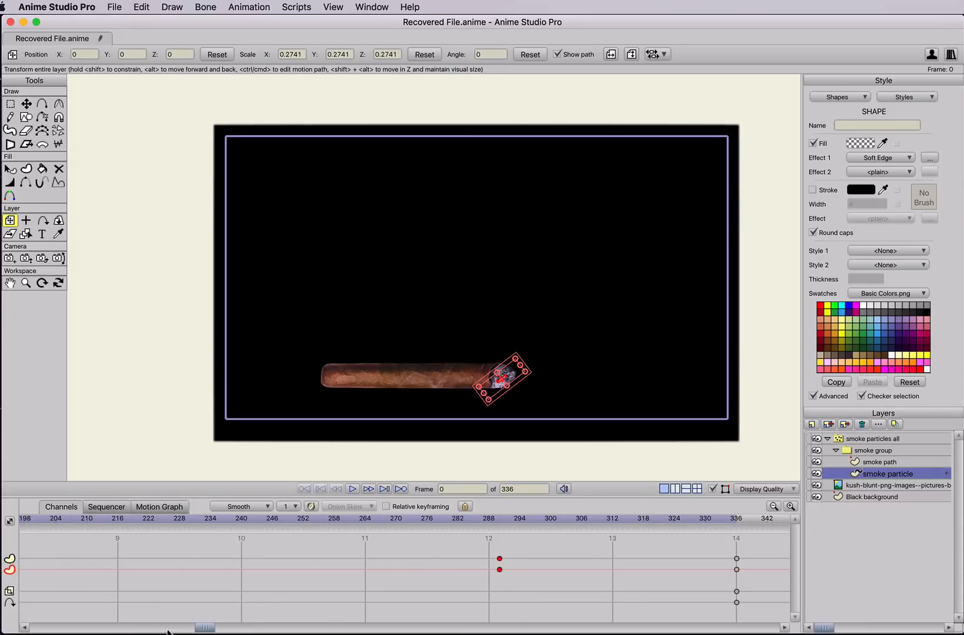
left_click_drag(203, 630, 149, 630)
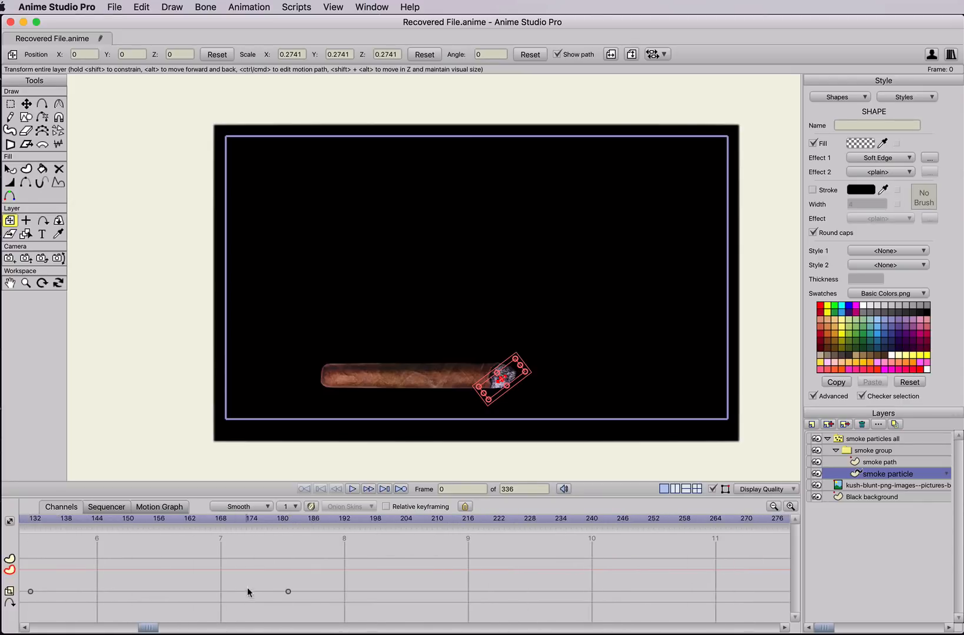
left_click(289, 590)
left_click_drag(403, 596, 432, 593)
left_click_drag(147, 628, 60, 628)
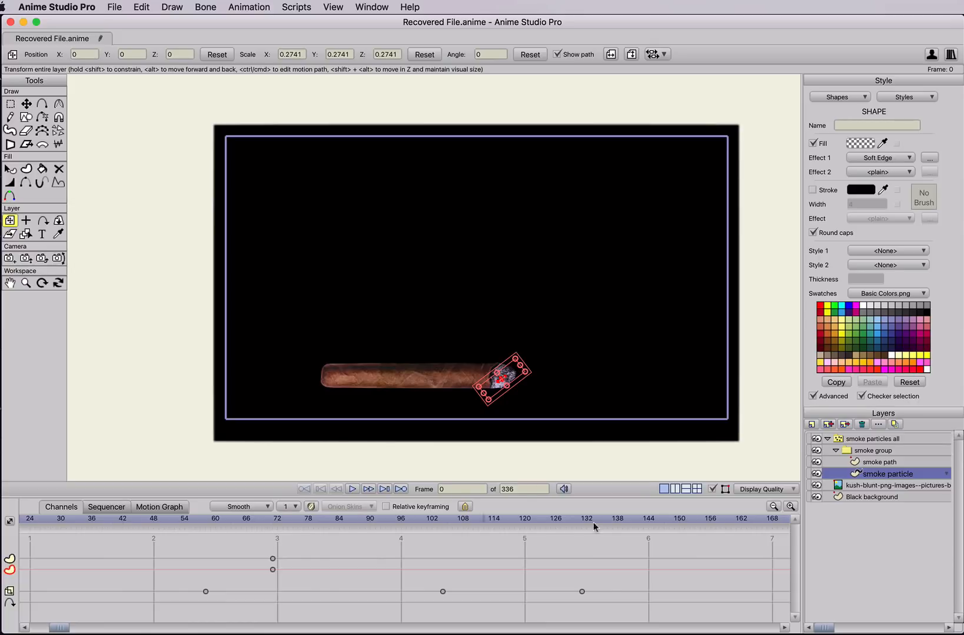
Step: Set the particle lifetime of the smoke particles all layer to 336 frames and render a preview at frame 0
left_click(860, 440)
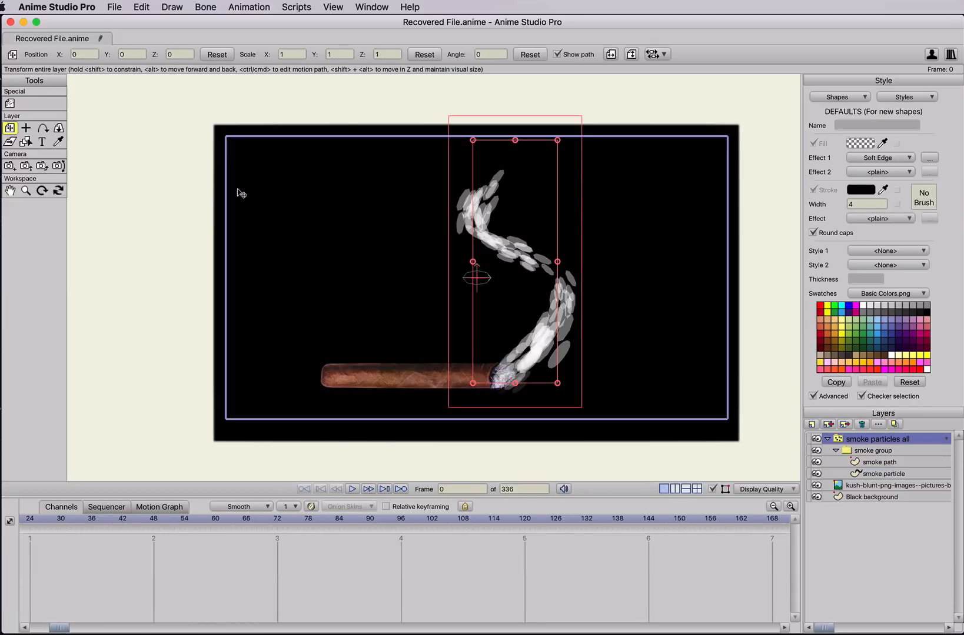
left_click(9, 105)
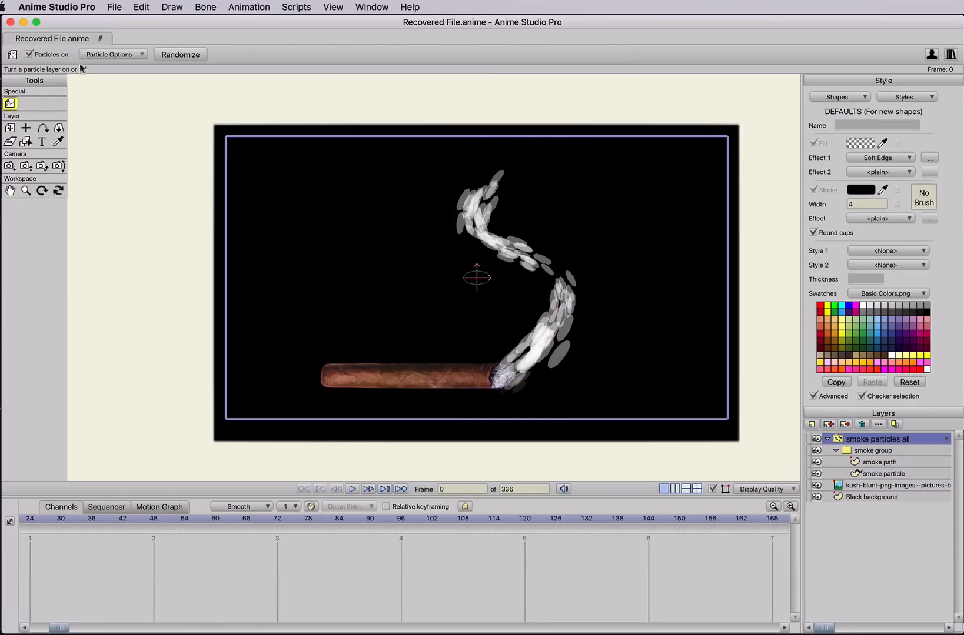
left_click(117, 55)
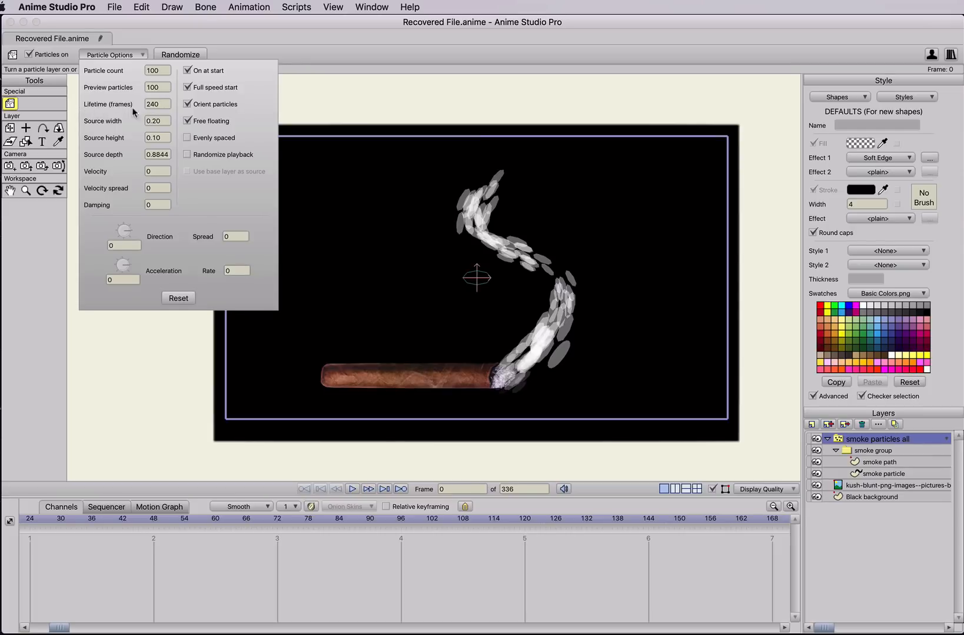
left_click_drag(161, 105, 135, 102)
type("336")
key("Return")
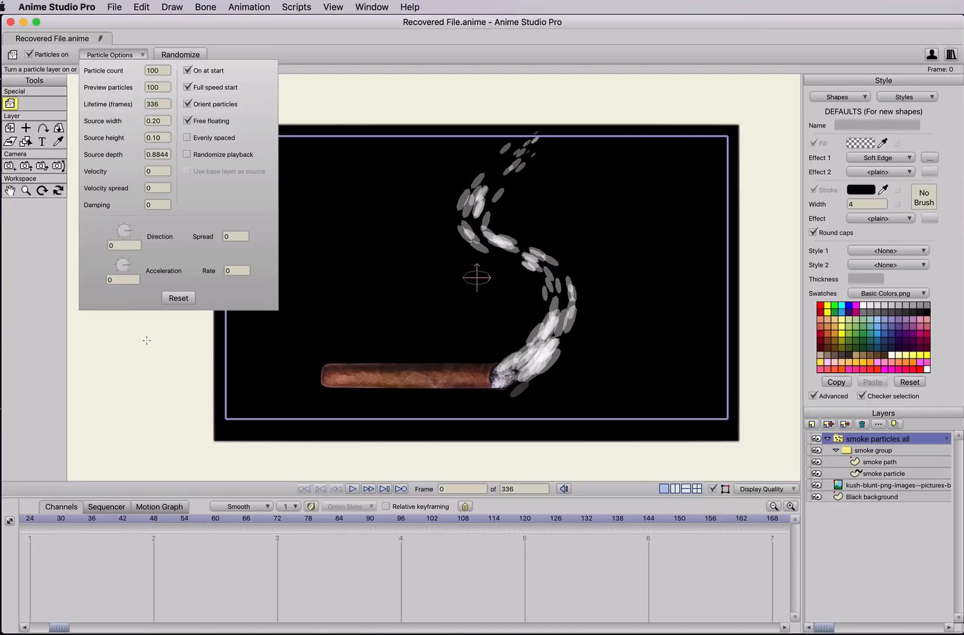
key("super+r")
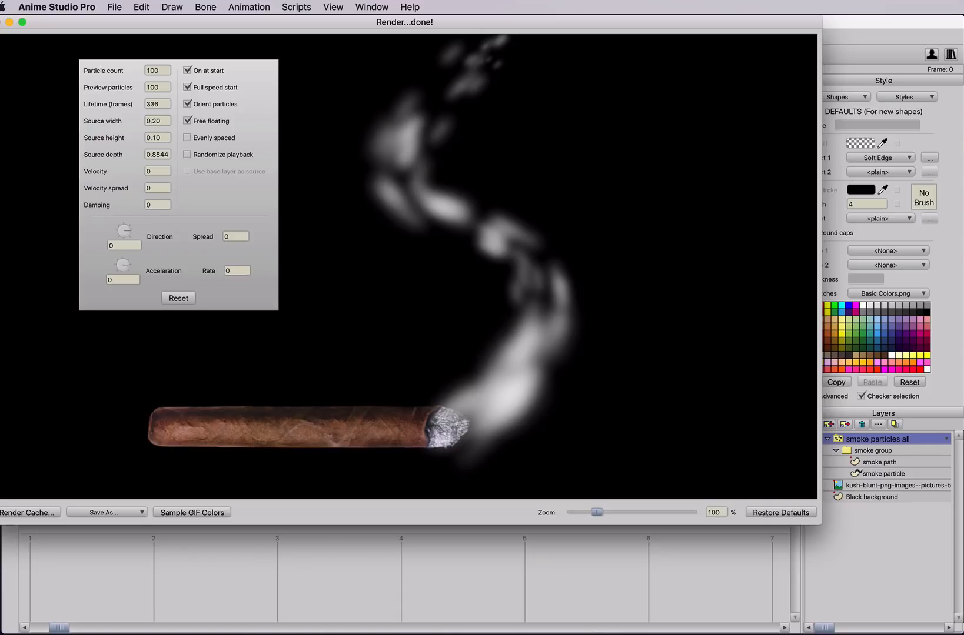
key("super+w")
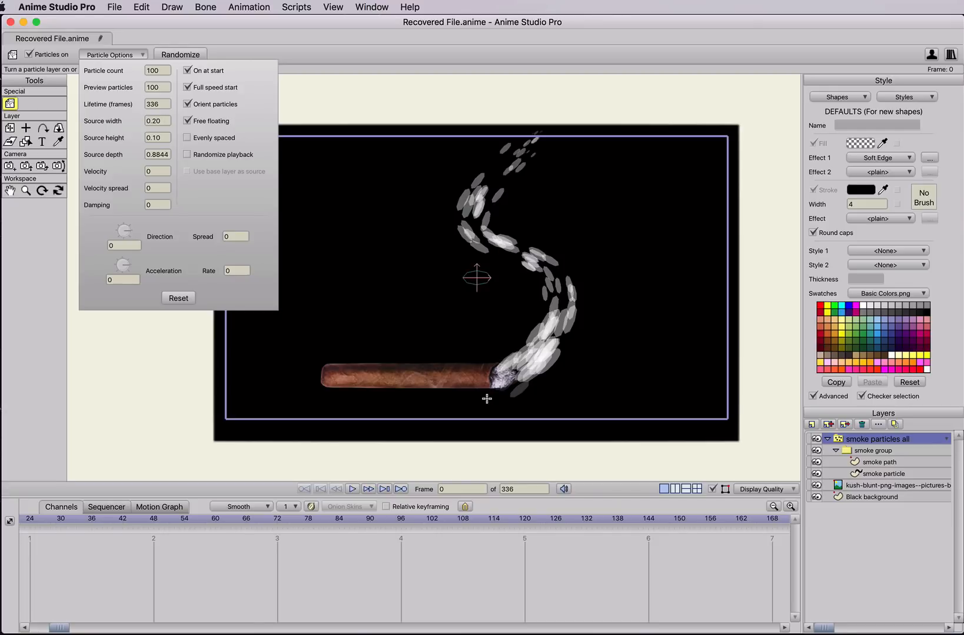
Step: Move the smoke particle layer's final keyframes back to frame 312 and its preceding shape keyframes to about frame 274
left_click_drag(62, 629, 250, 630)
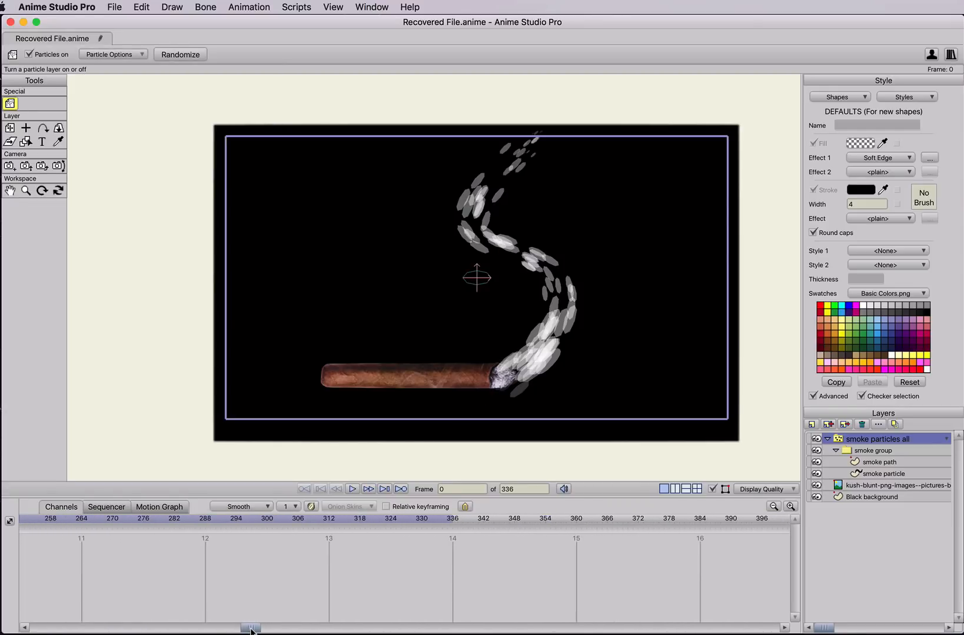
left_click(867, 476)
left_click_drag(390, 604, 329, 564)
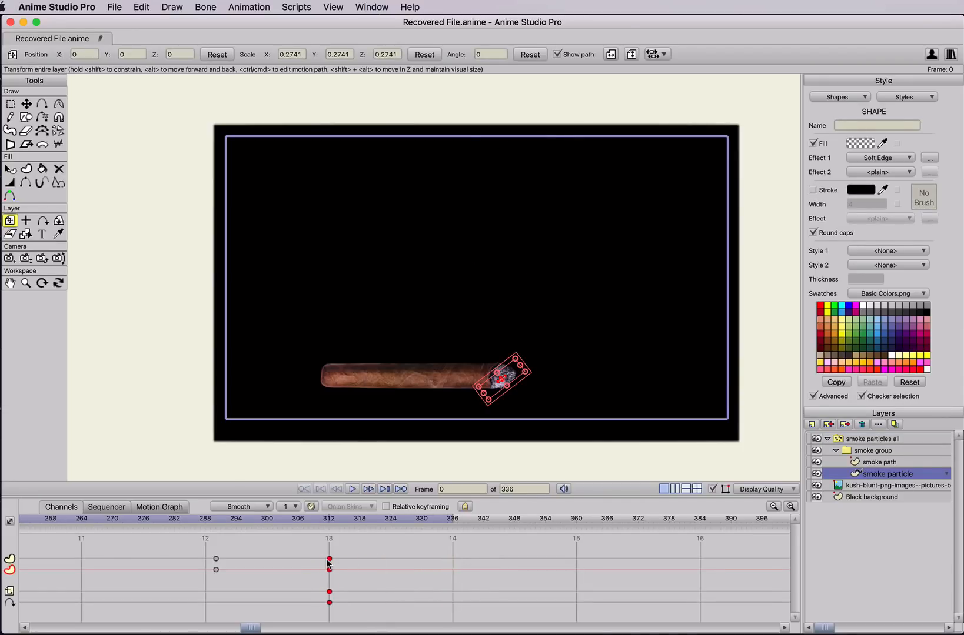
left_click_drag(219, 560, 134, 570)
Step: Render a preview of the smoke particles all layer at frame 0 with the shifted keyframes
left_click(847, 438)
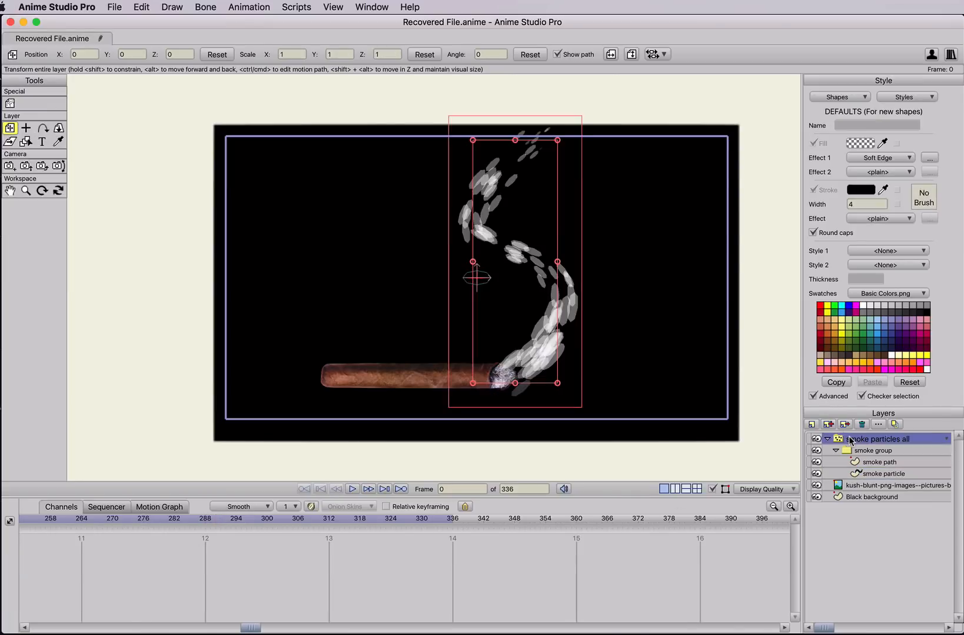
key("super+r")
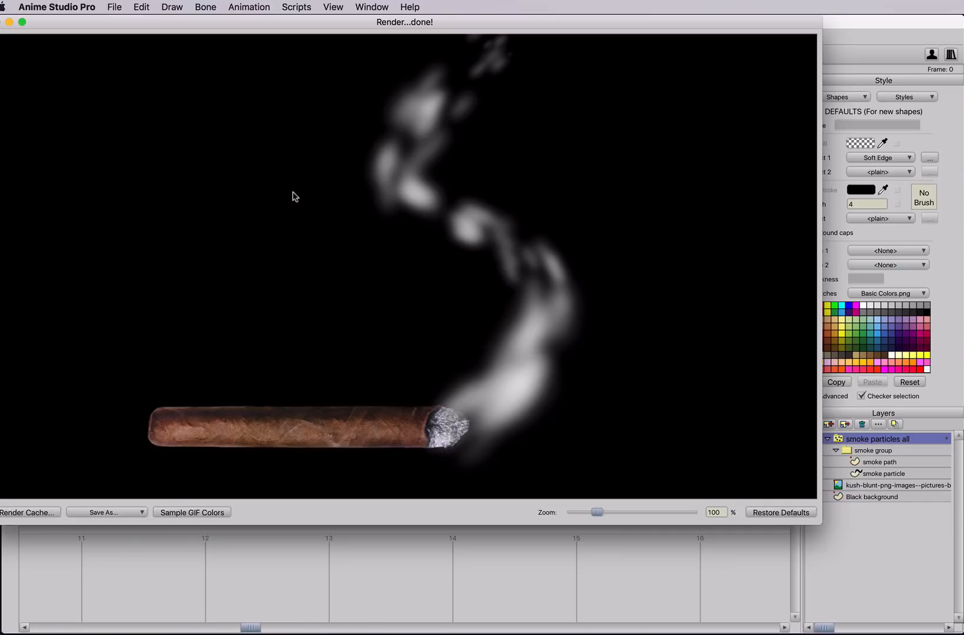
key("super+w")
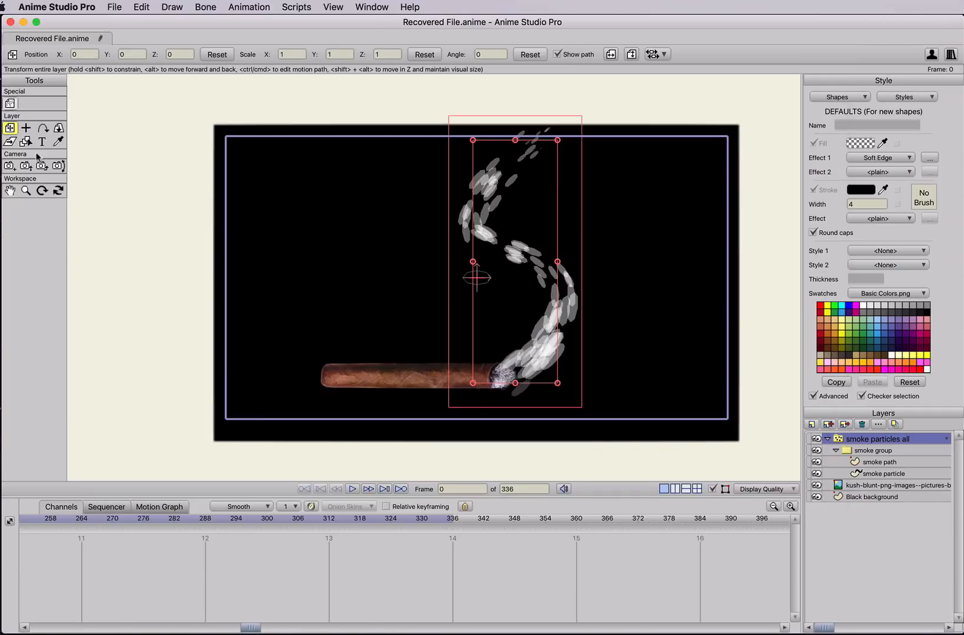
Step: At frame 134, enlarge the smoke particle layer to a scale of about 0.76
left_click_drag(157, 628, 8, 620)
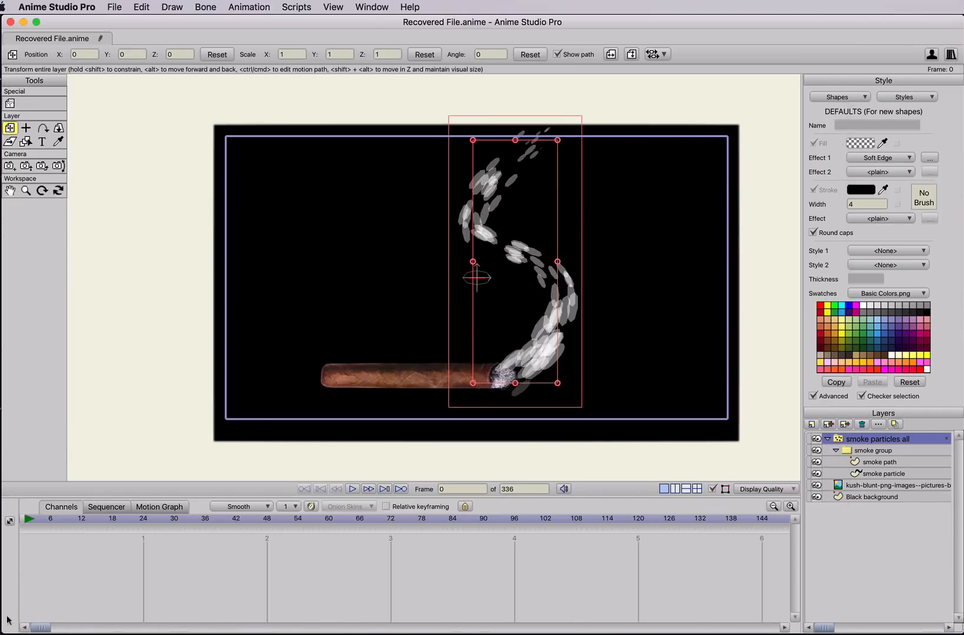
left_click_drag(22, 519, 9, 523)
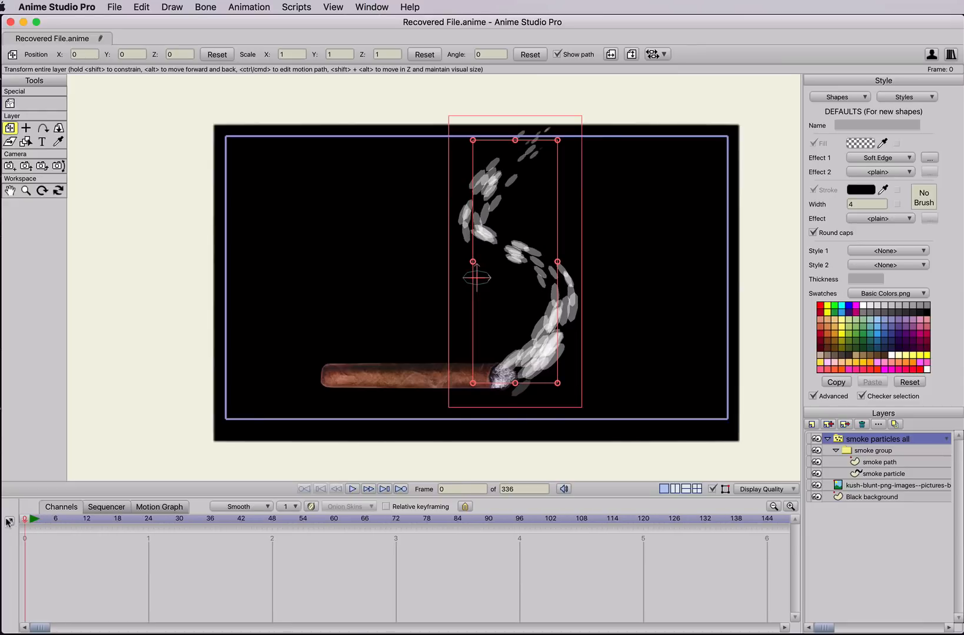
left_click(877, 475)
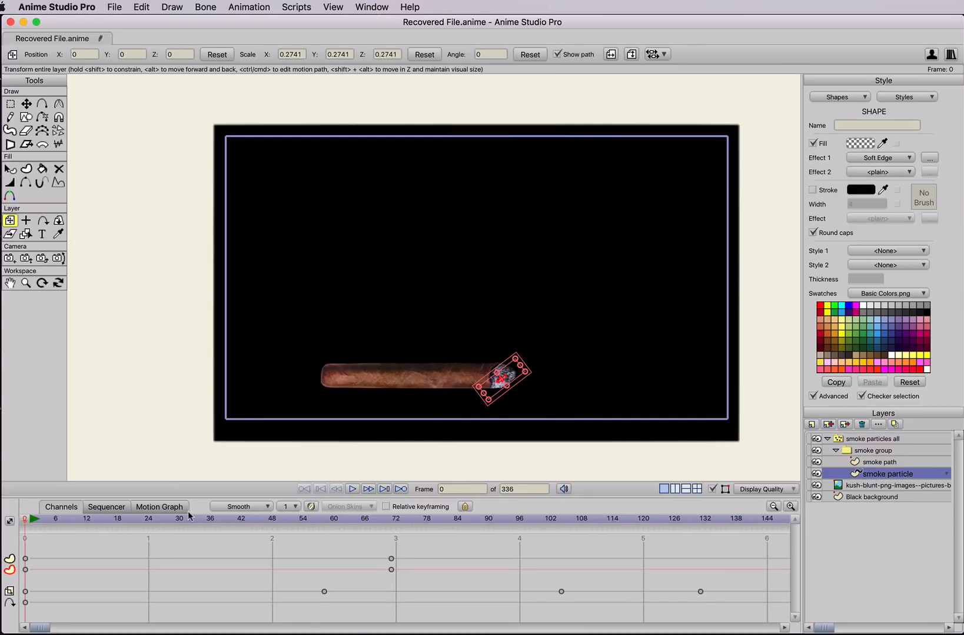
left_click_drag(192, 519, 716, 477)
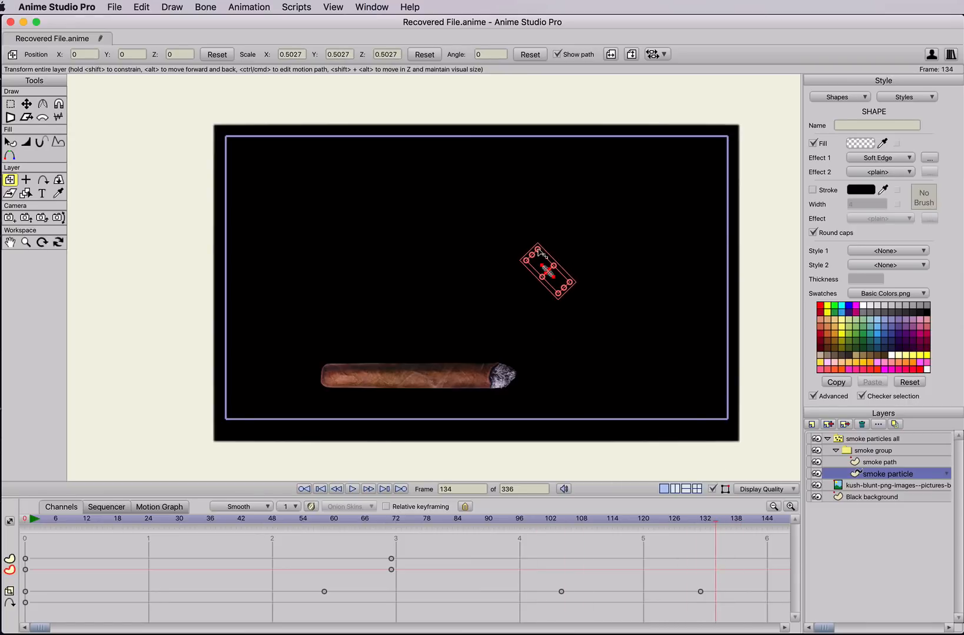
left_click_drag(542, 253, 558, 305)
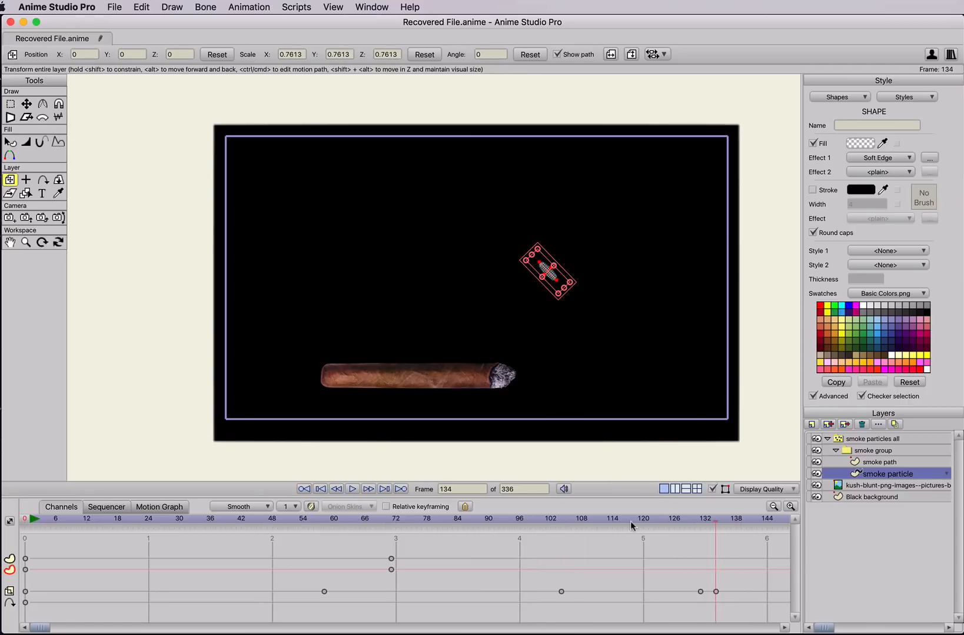
Step: At frame 218, scale the smoke particle layer to about 0.68
left_click_drag(36, 629, 134, 628)
left_click(225, 518)
left_click_drag(272, 516, 570, 525)
left_click_drag(481, 218, 486, 222)
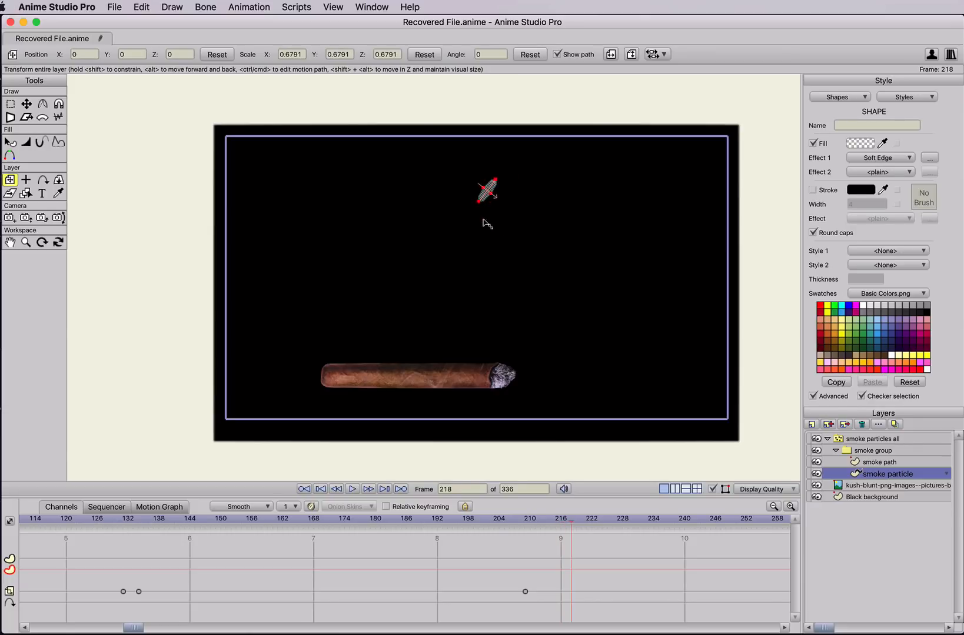
Step: Render a preview of the smoke particles all layer at frame 280
left_click_drag(620, 522, 660, 519)
left_click(874, 439)
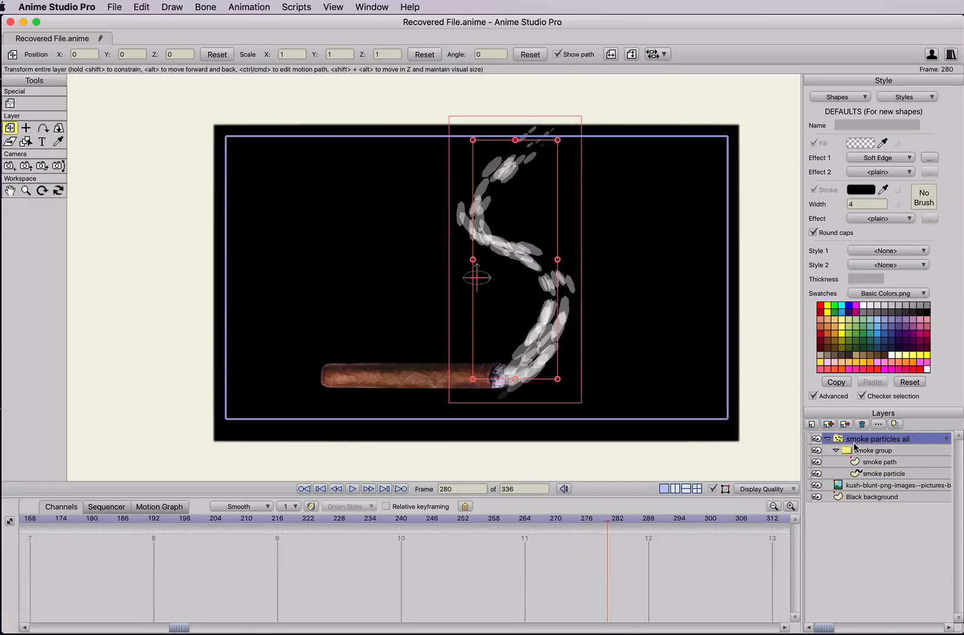
key("super+r")
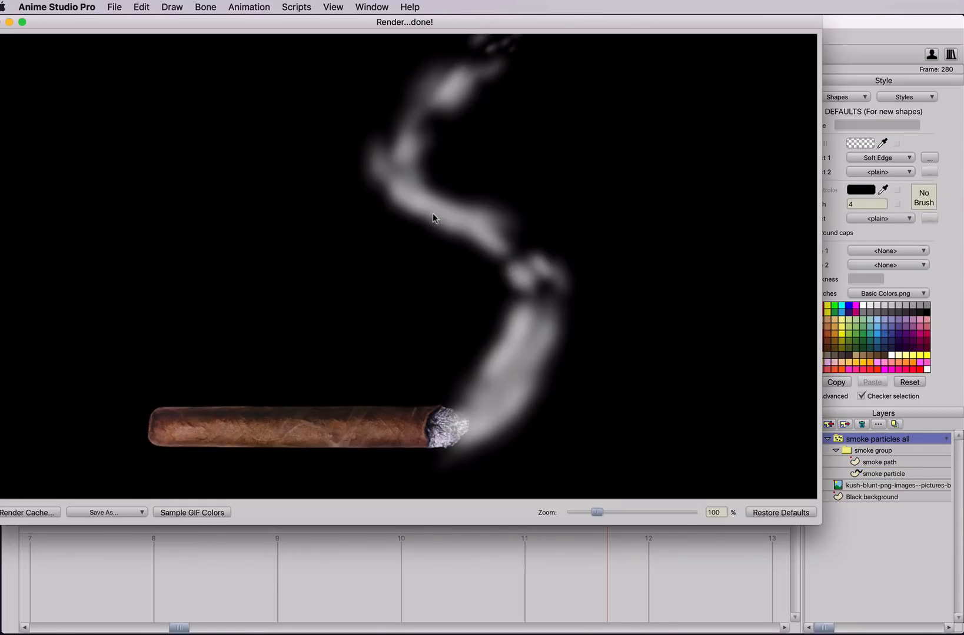
left_click(1, 24)
Step: Export frames 1 to 200 of the adjusted animation to the Desktop as smoke cigar 2.mp4
left_click(114, 7)
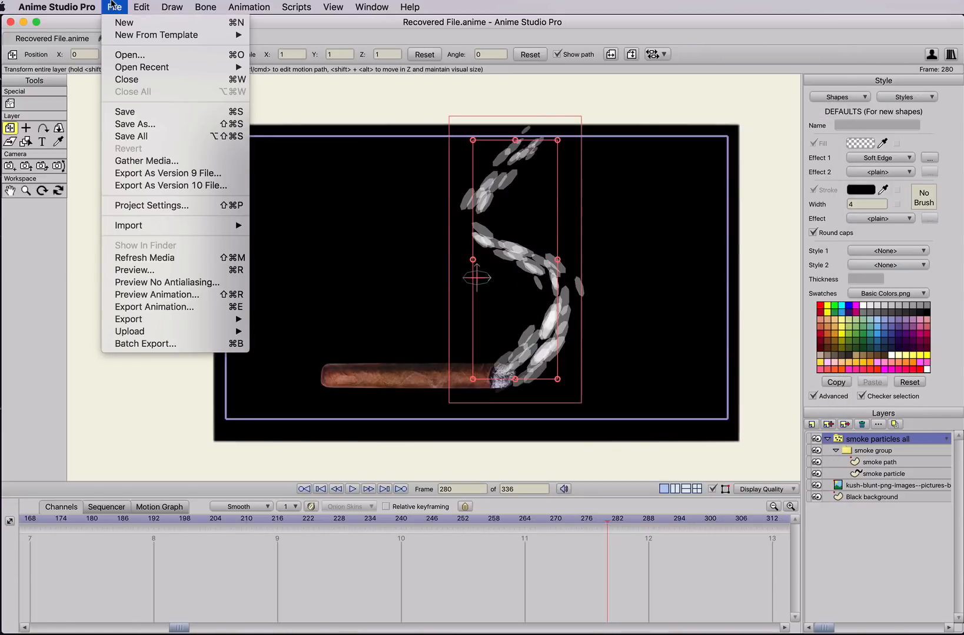
left_click(135, 307)
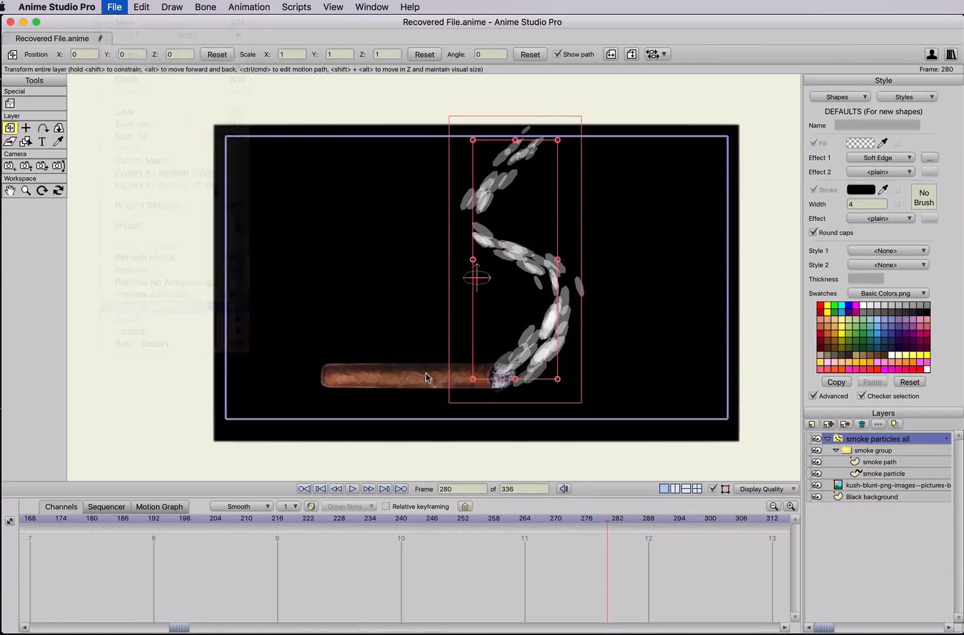
left_click(777, 524)
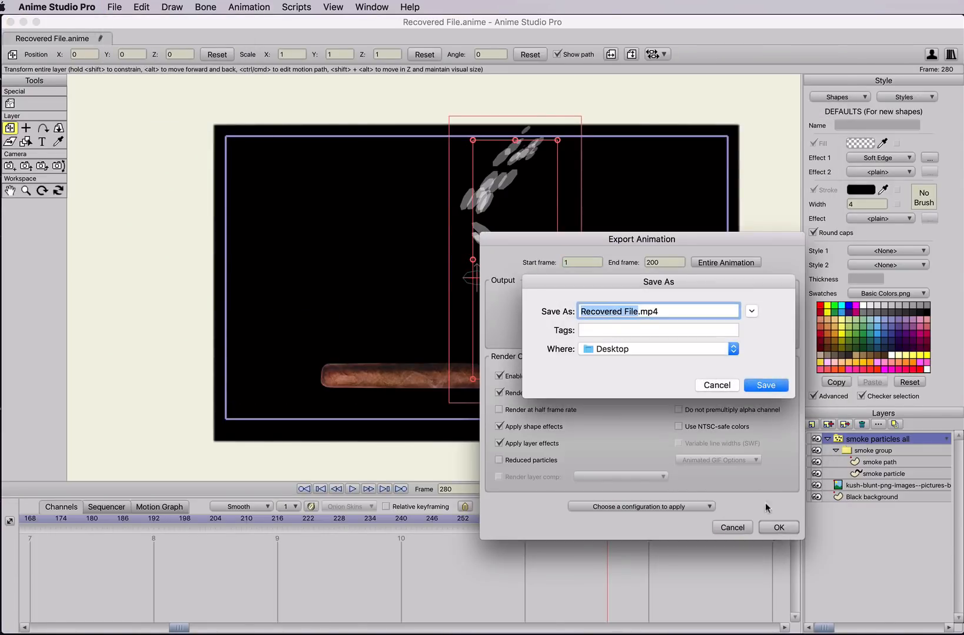
type("smoke ci")
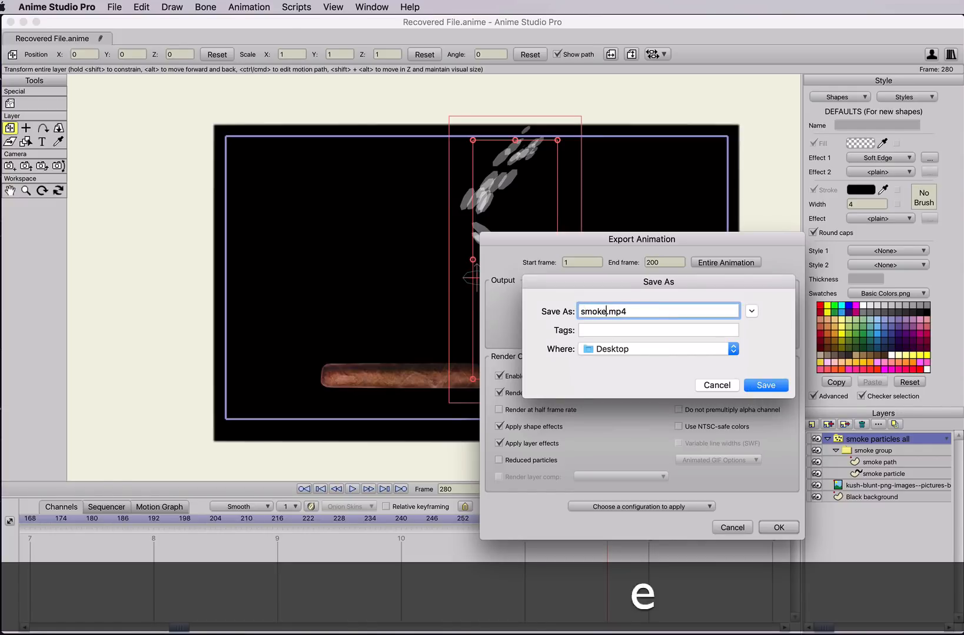
type("gar 2")
key("Return")
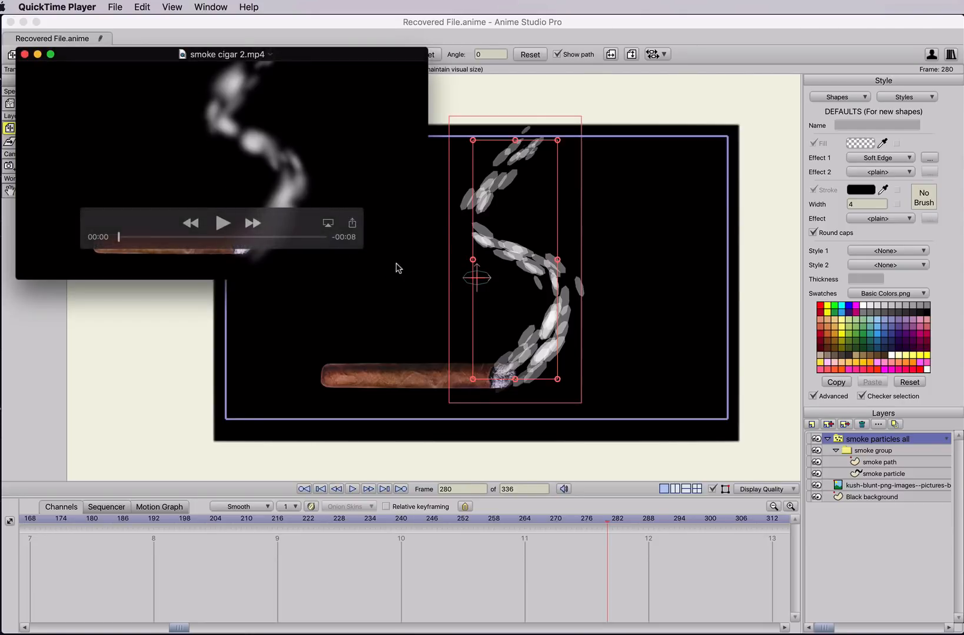
Step: Enlarge the QuickTime Player window and play smoke cigar 2.mp4 through, replaying it to examine the smoke
left_click_drag(396, 270, 745, 454)
key("space")
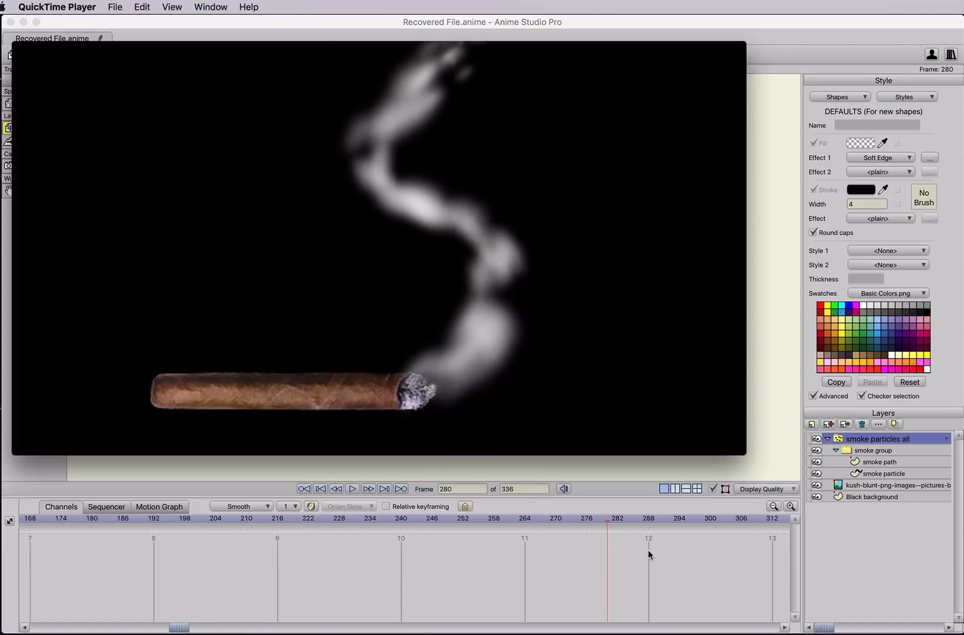
mouse_move(655, 264)
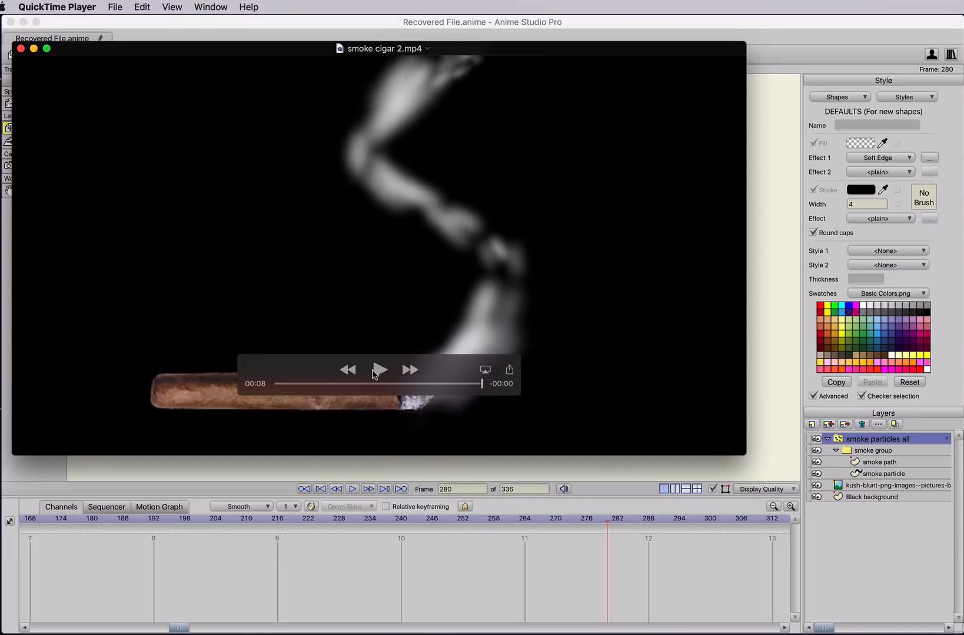
key("space")
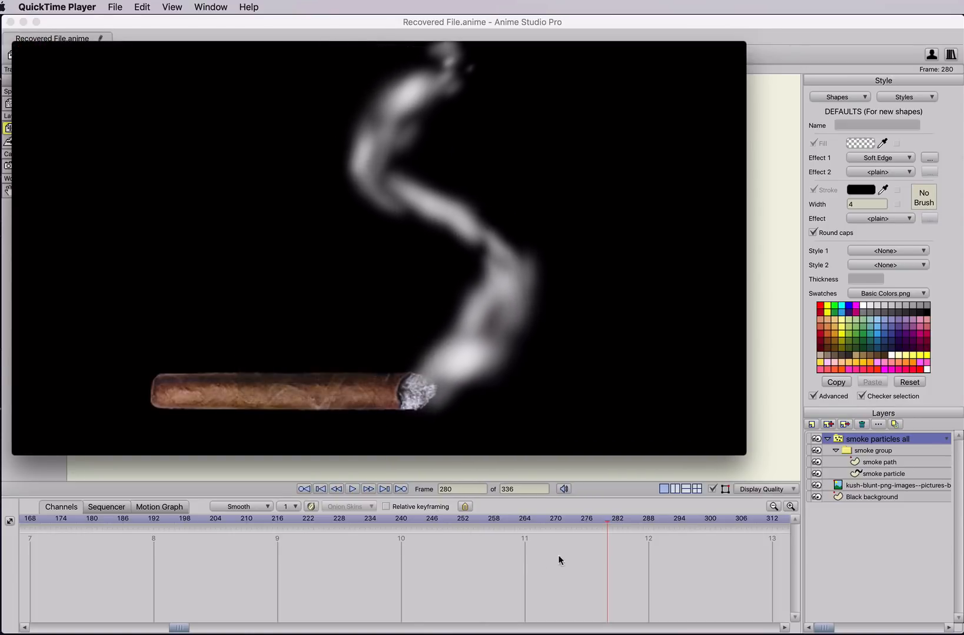